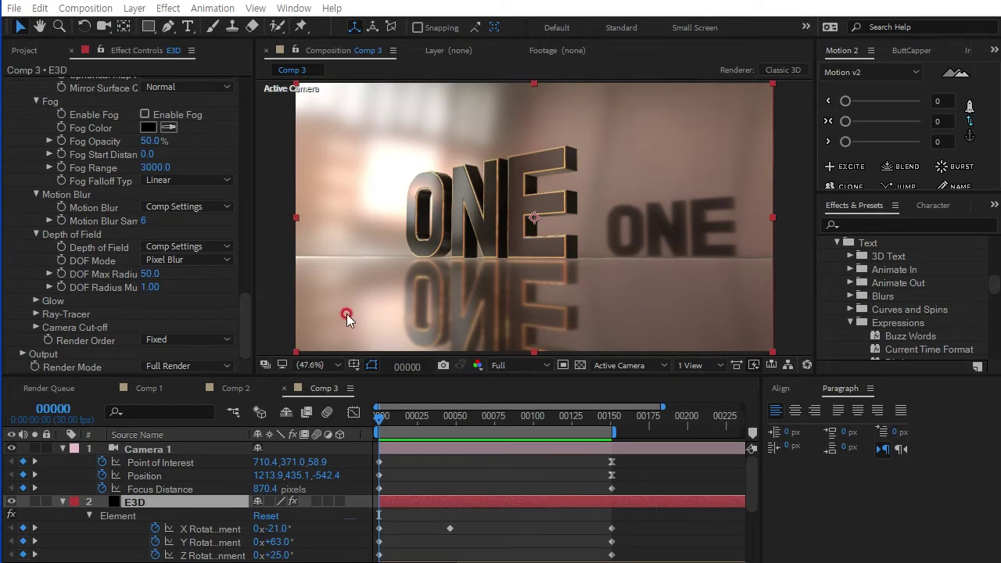
Preview the finished reflective 3D number-word animation in a maximized viewer, then restore the workspace
key(grave)
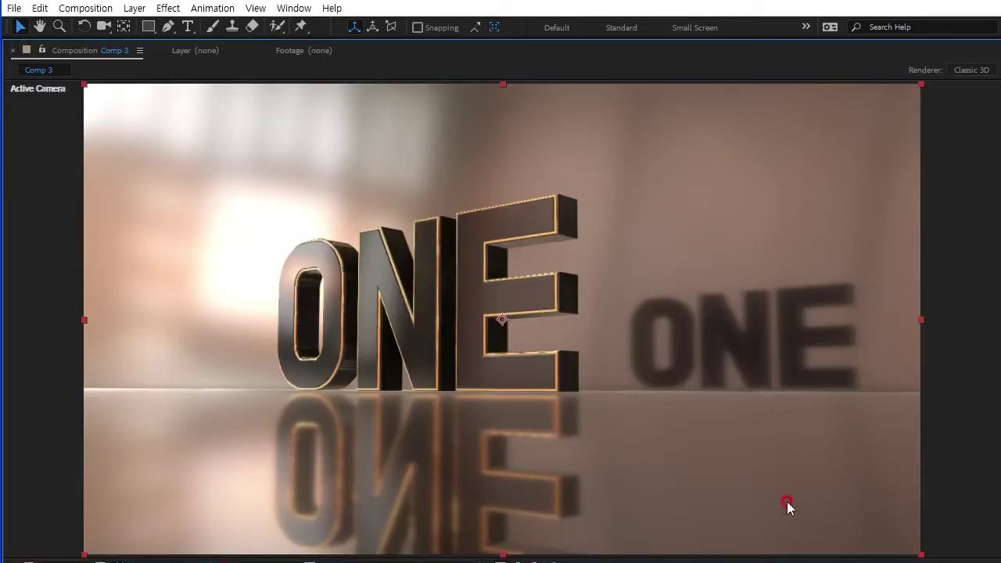
key(space)
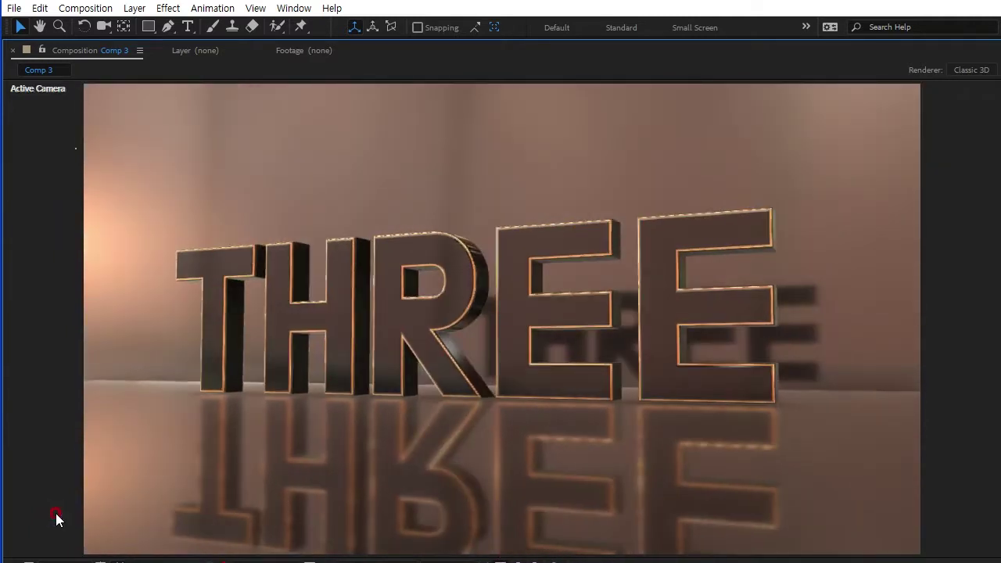
key(grave)
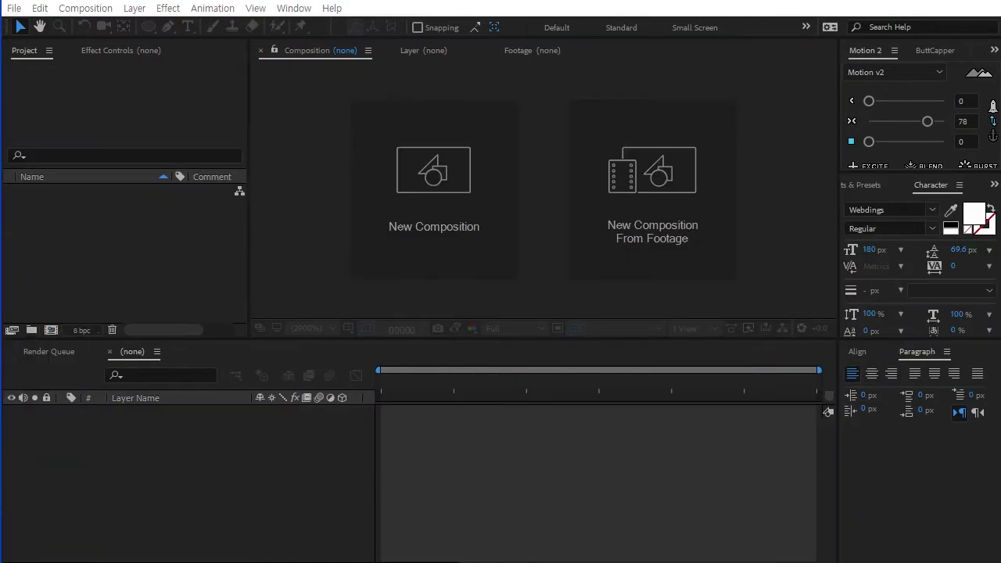
Create Comp 1 with the HDV/HDTV 720 29.97 preset and 150 frames, and enlarge the viewer
click(51, 329)
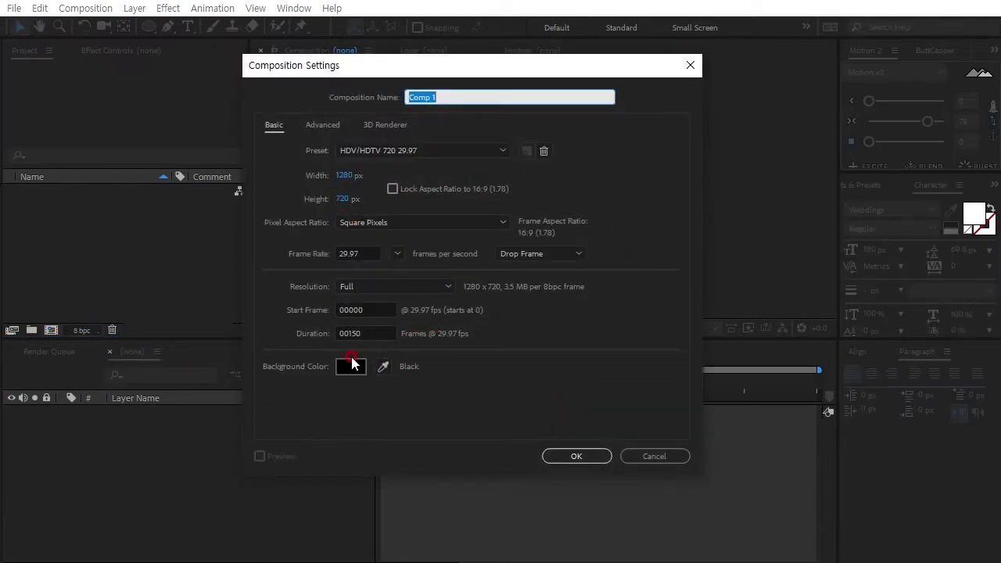
click(576, 456)
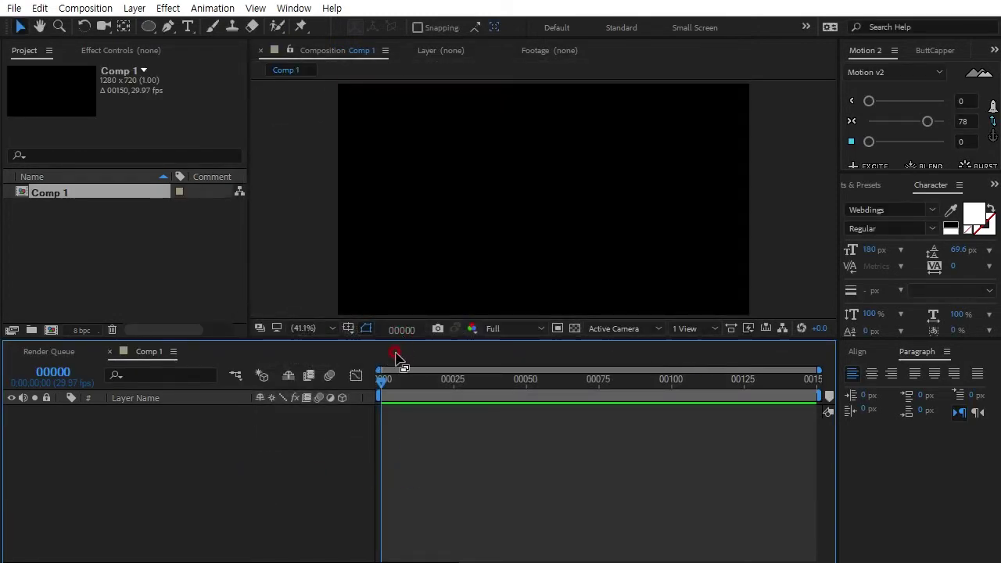
drag(396, 341, 395, 372)
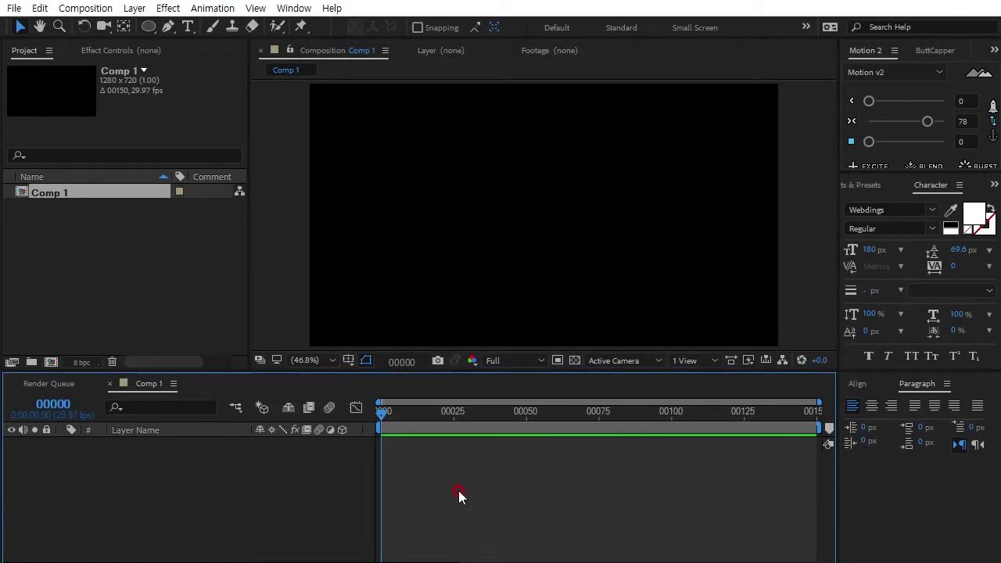
Type the word ONE as a new text layer in the composition
click(188, 26)
click(475, 235)
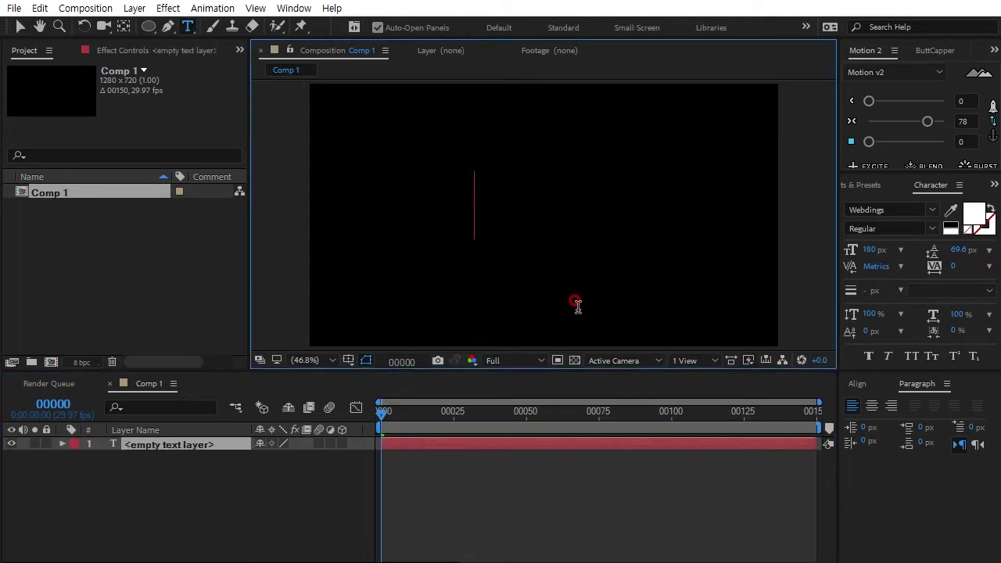
text(ONE)
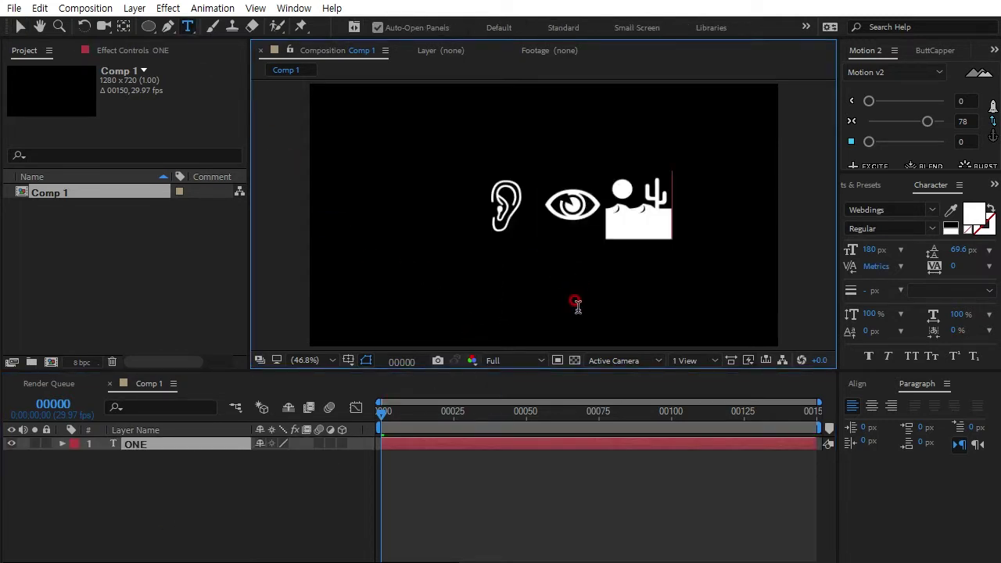
drag(666, 196, 470, 198)
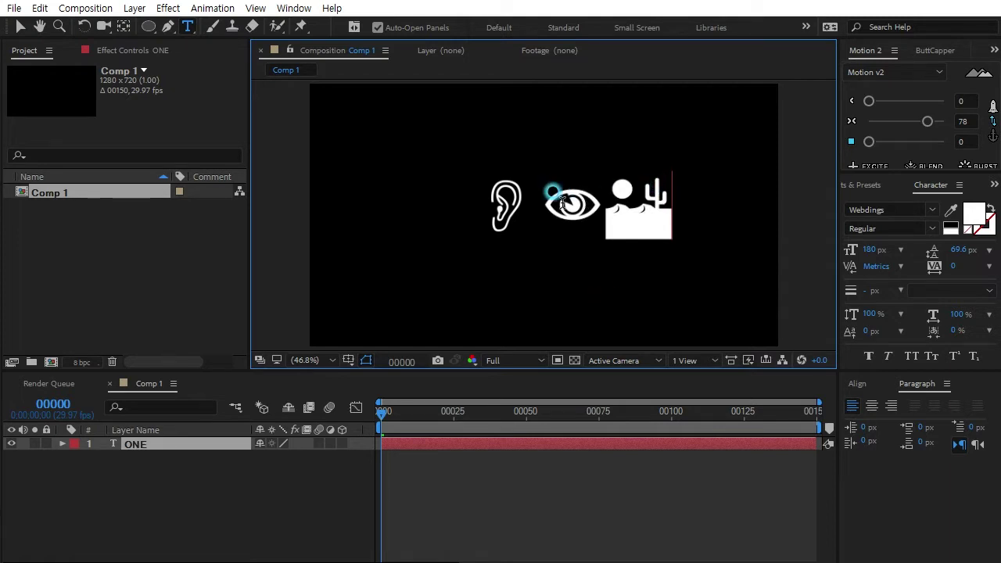
Set the ONE text to Noto Sans KR Bold and enlarge it
click(932, 209)
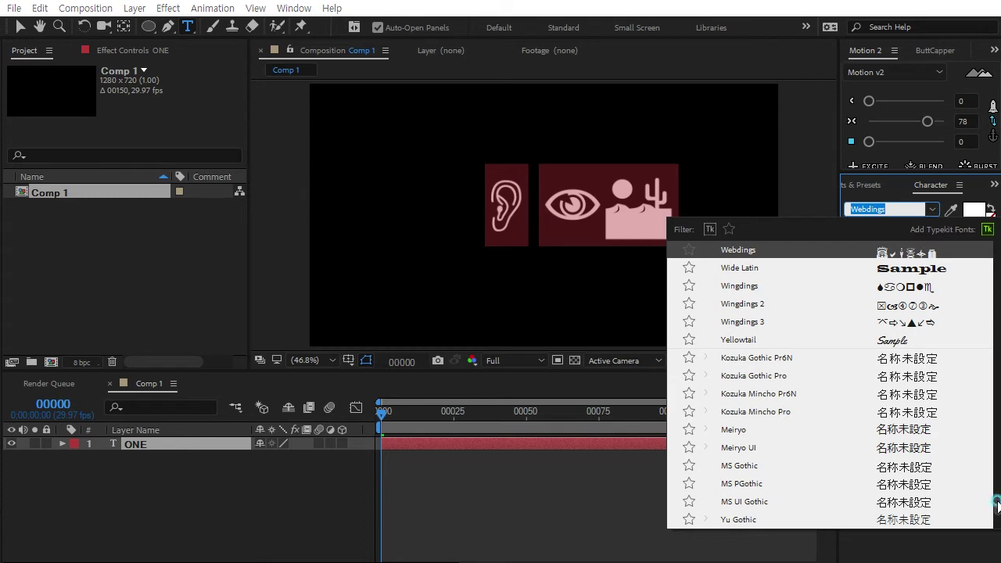
scroll(996, 504, down, 10)
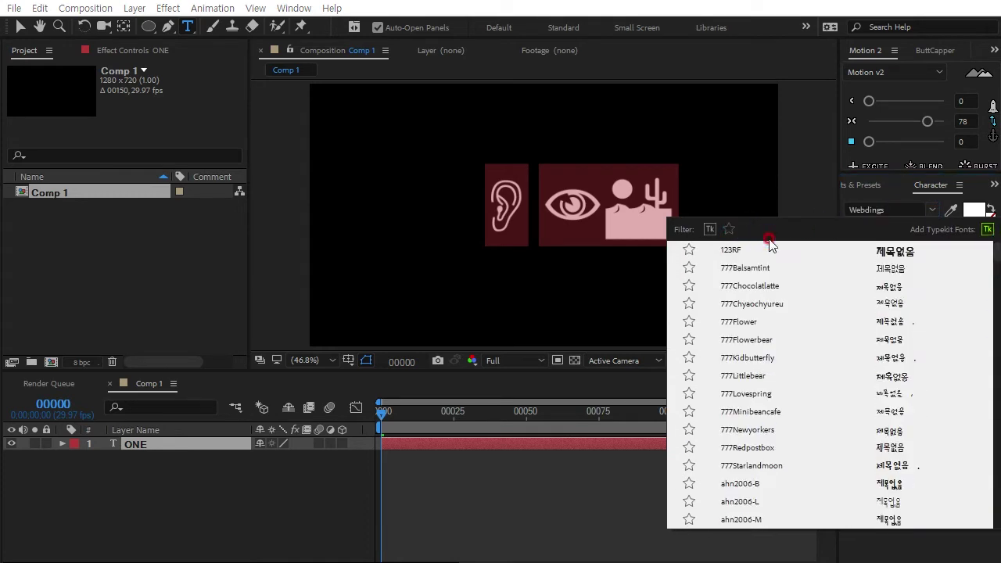
click(728, 230)
click(731, 250)
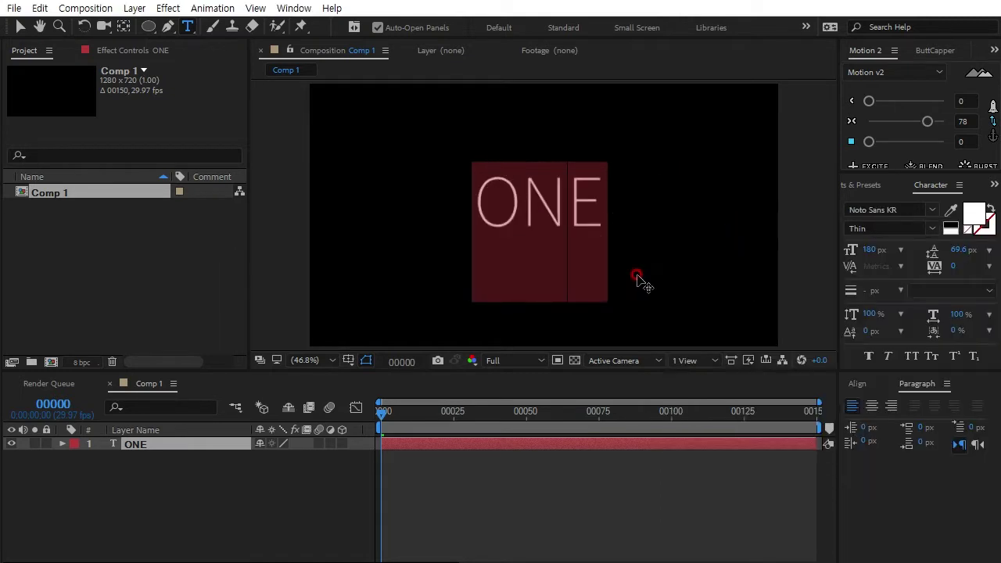
click(932, 229)
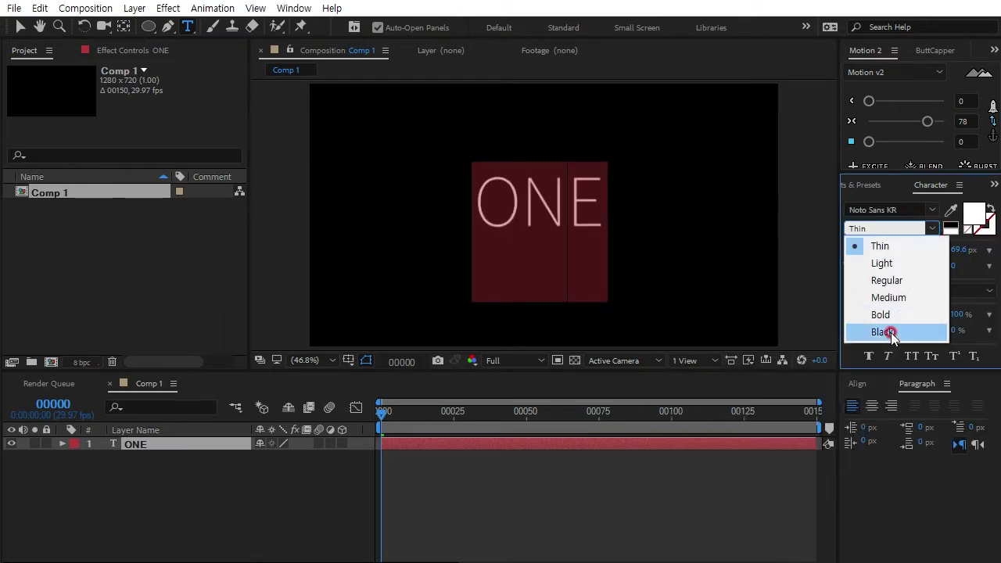
click(890, 315)
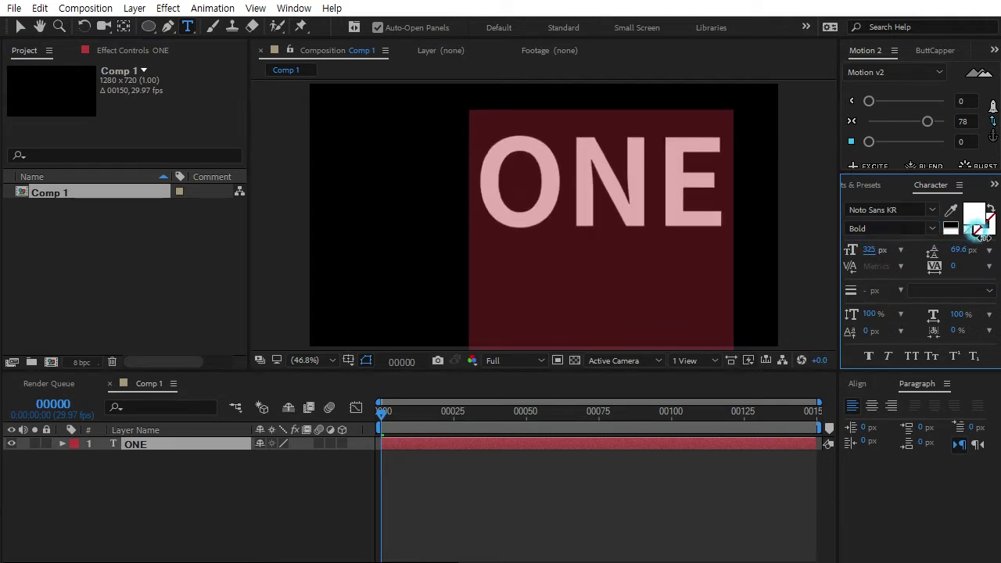
drag(868, 250, 923, 235)
click(20, 26)
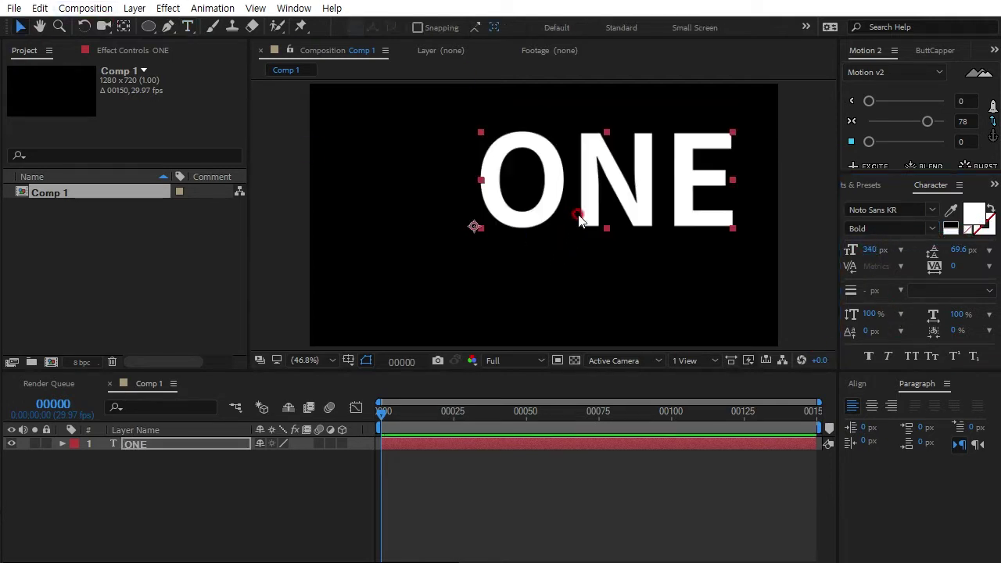
Center-align the text, set its size to 292 px, and center it horizontally and vertically
drag(579, 218, 514, 254)
click(857, 383)
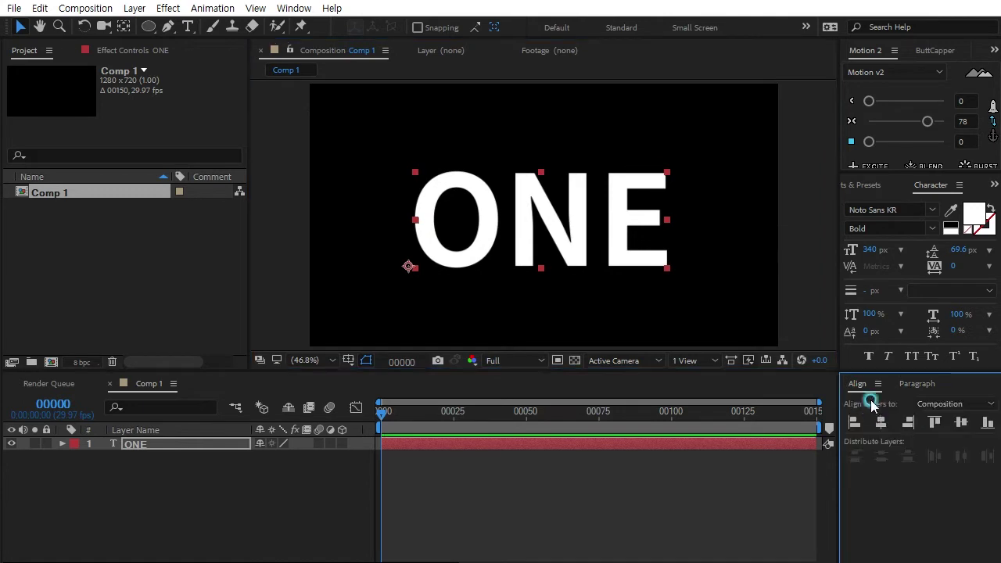
click(917, 384)
click(871, 406)
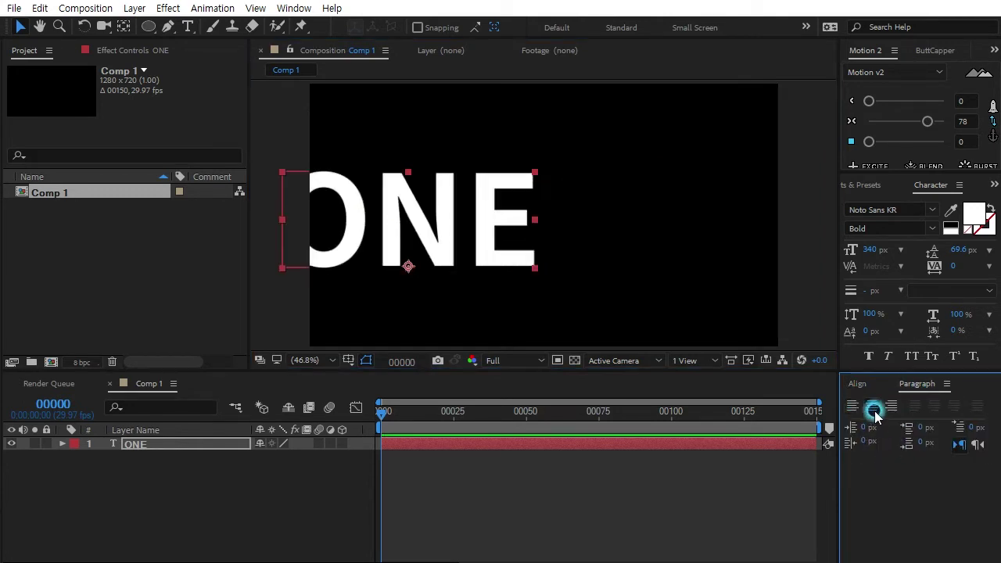
drag(870, 249, 834, 246)
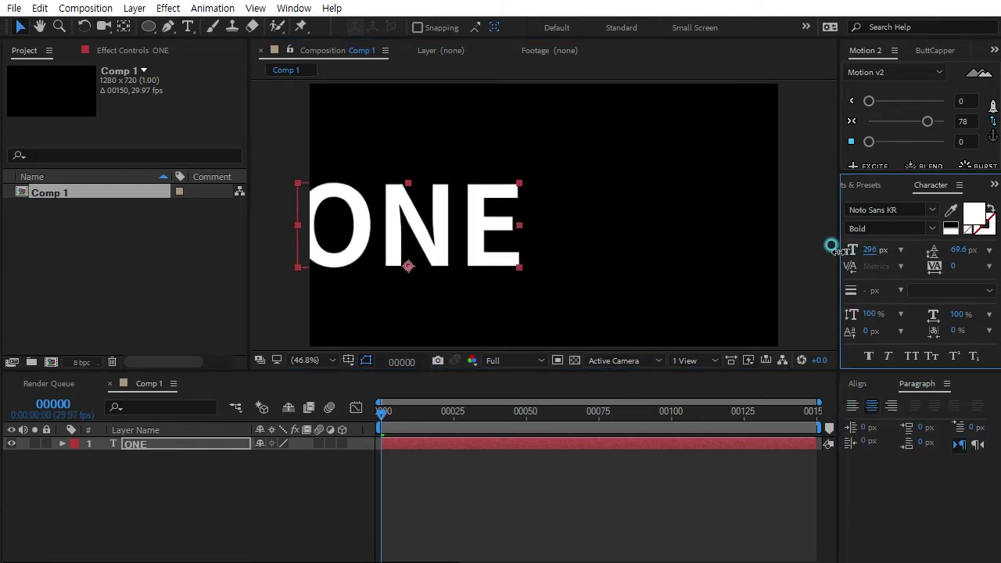
drag(413, 242, 565, 243)
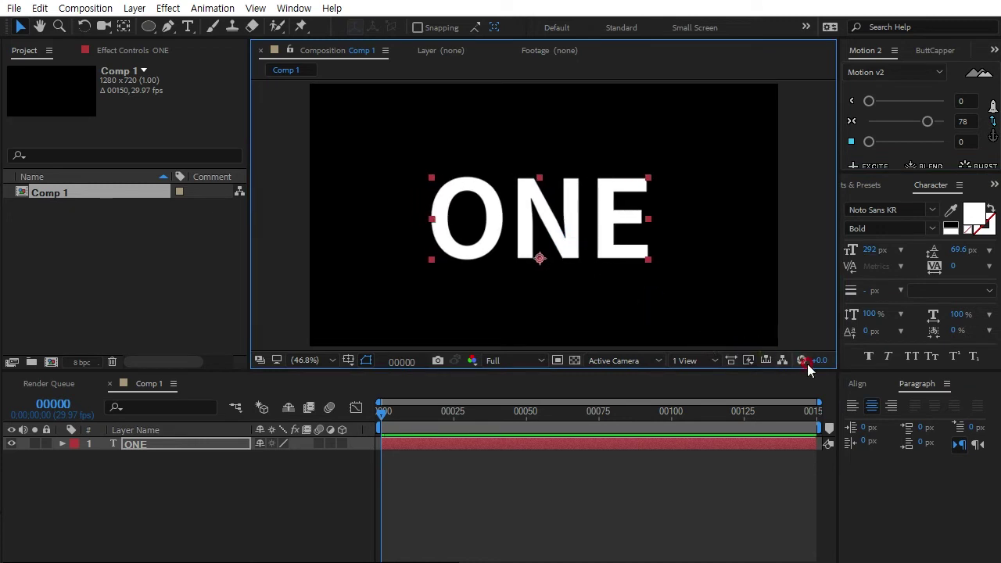
click(857, 383)
click(880, 424)
click(959, 424)
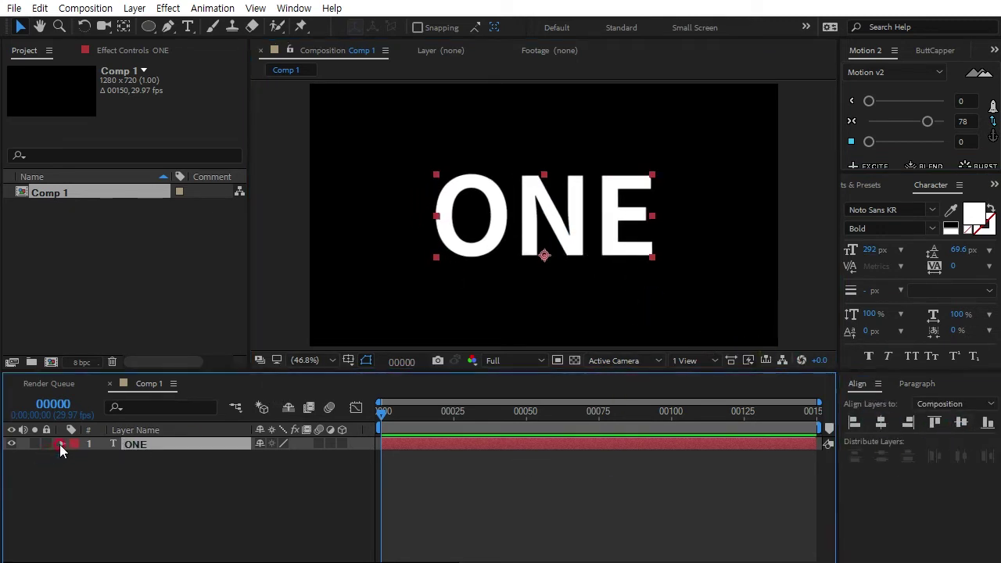
Keyframe Source Text at frame 0 and change the word to TWO at frame 10
click(63, 444)
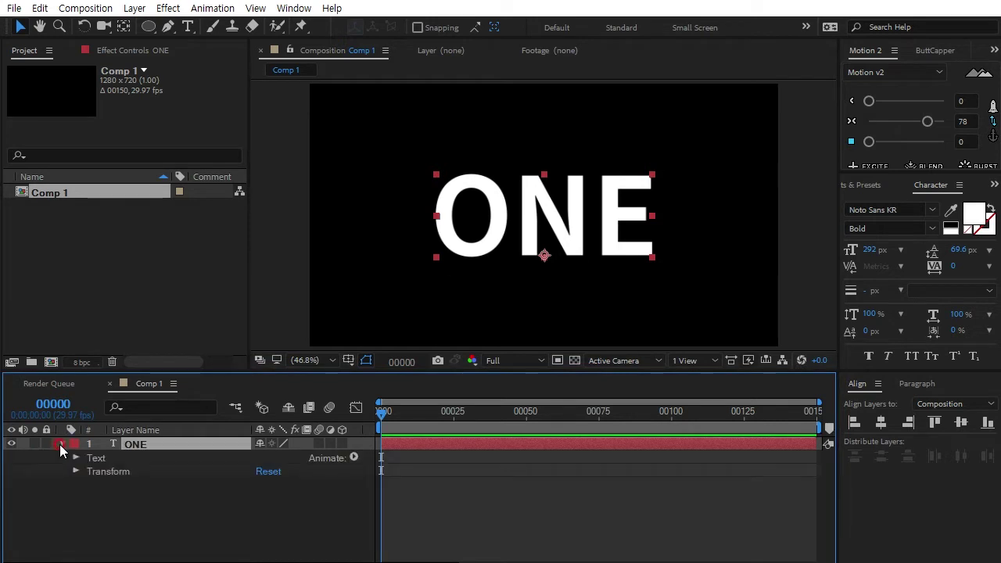
click(92, 459)
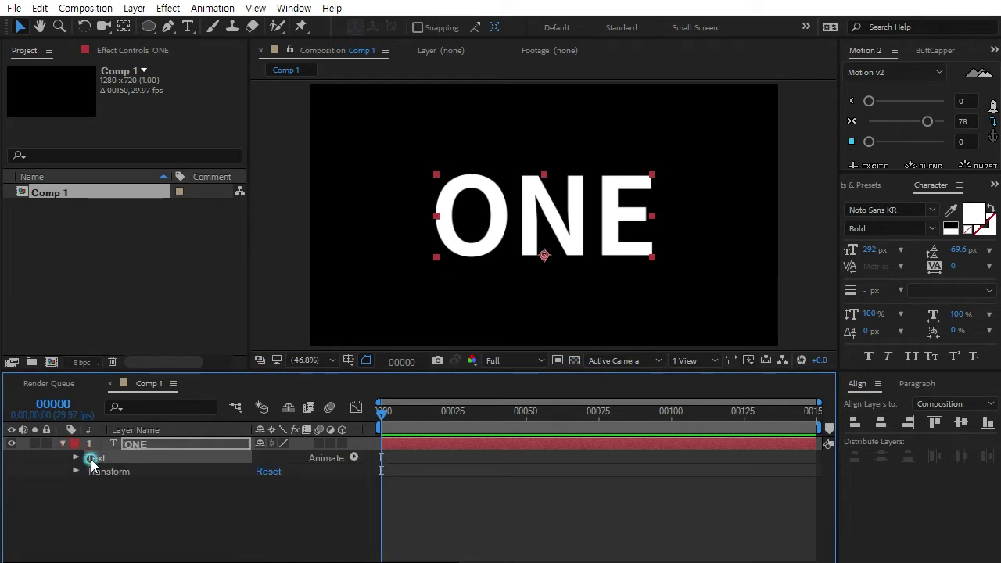
click(76, 458)
click(101, 470)
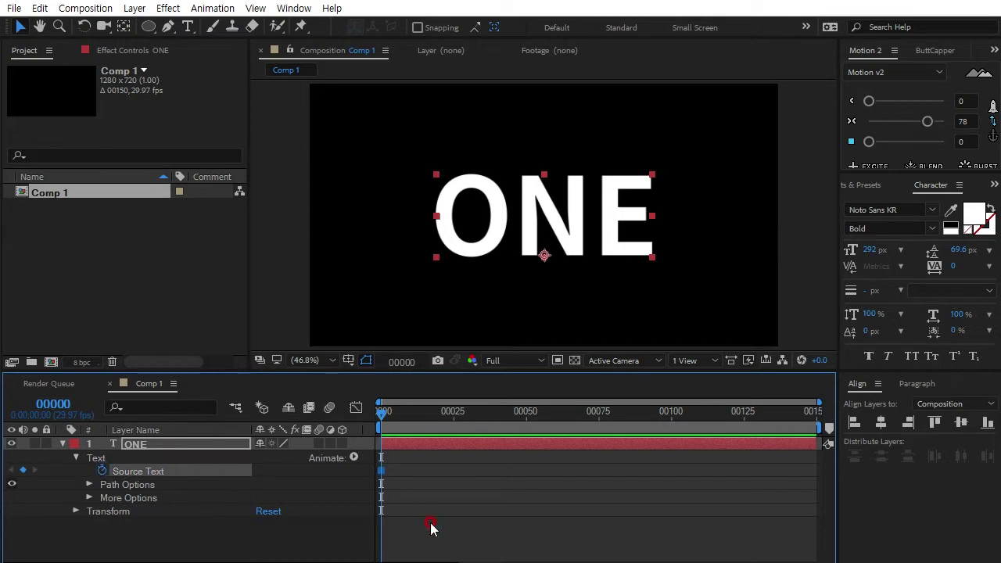
key(shift+Page_Down)
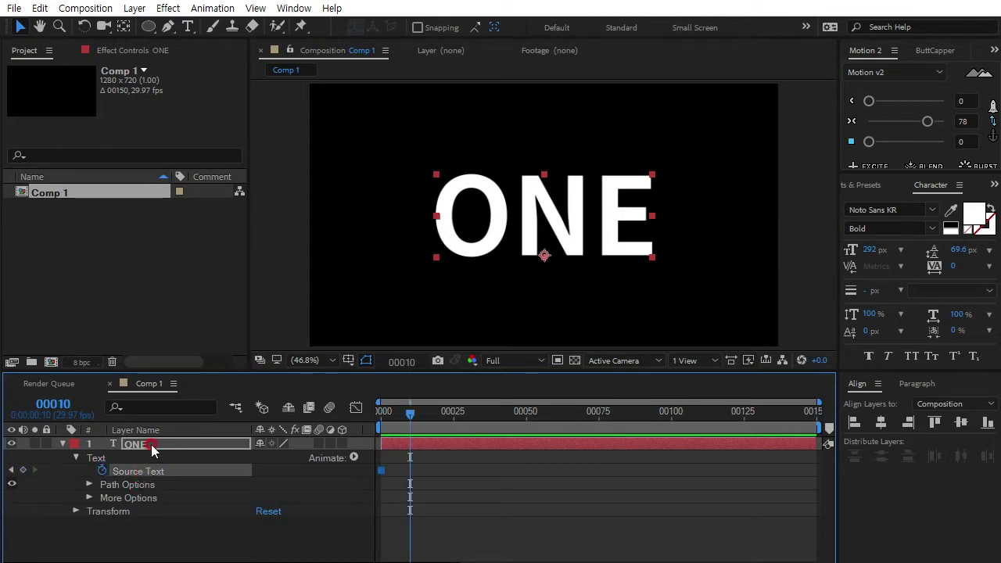
double_click(385, 445)
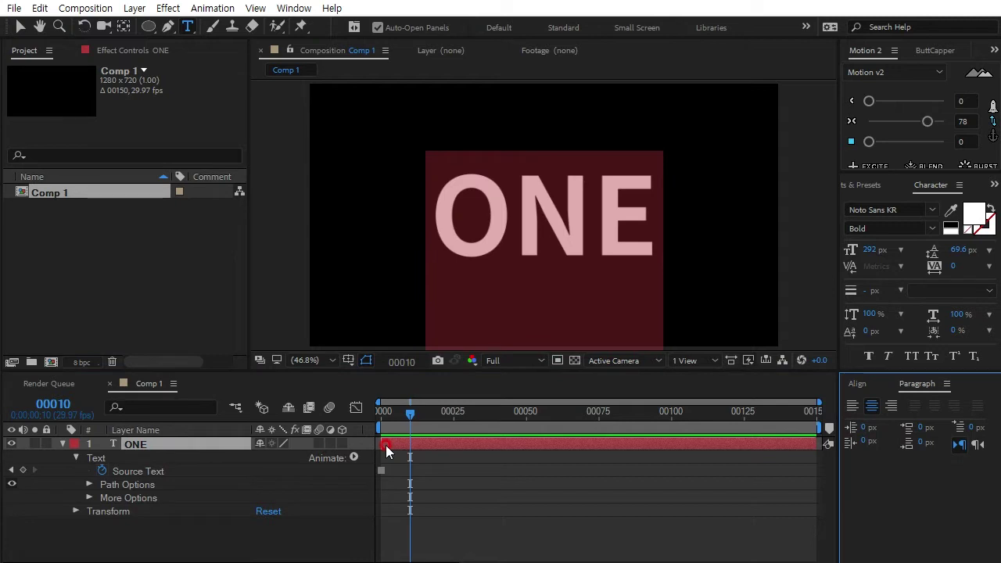
text(TWO)
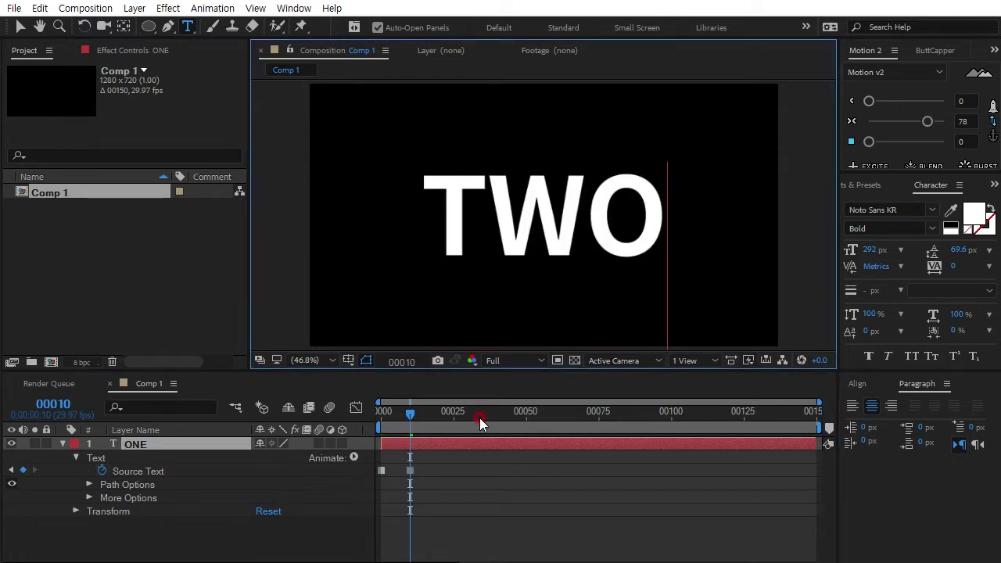
click(409, 415)
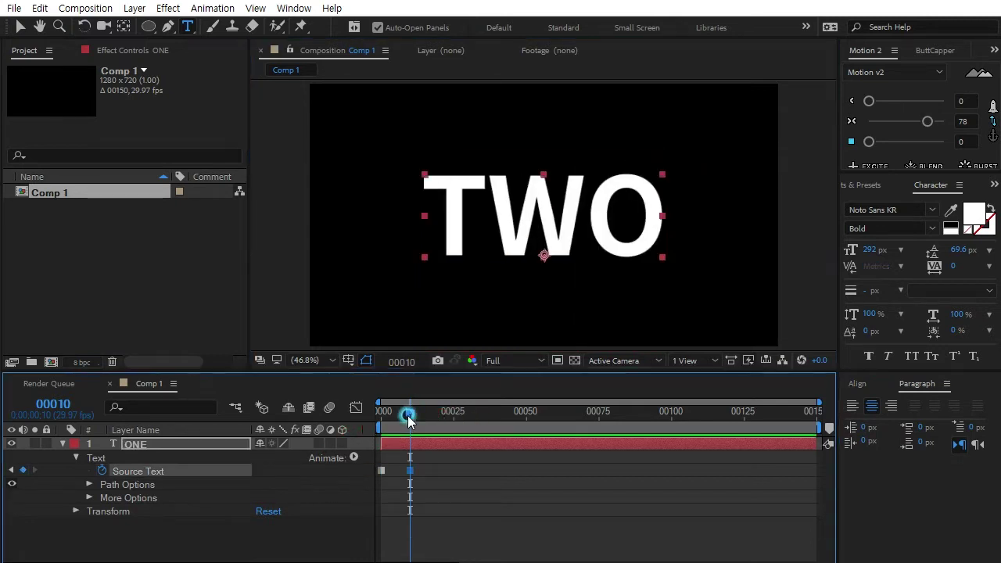
Change the word to THREE at frame 20 and FOUR at frame 30
key(shift+Page_Down)
click(405, 473)
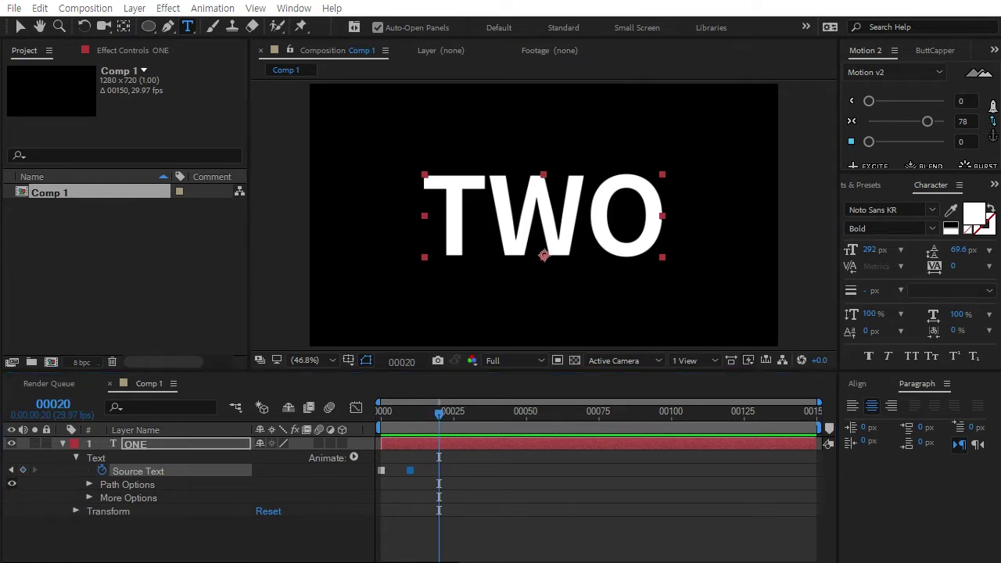
click(143, 472)
double_click(129, 443)
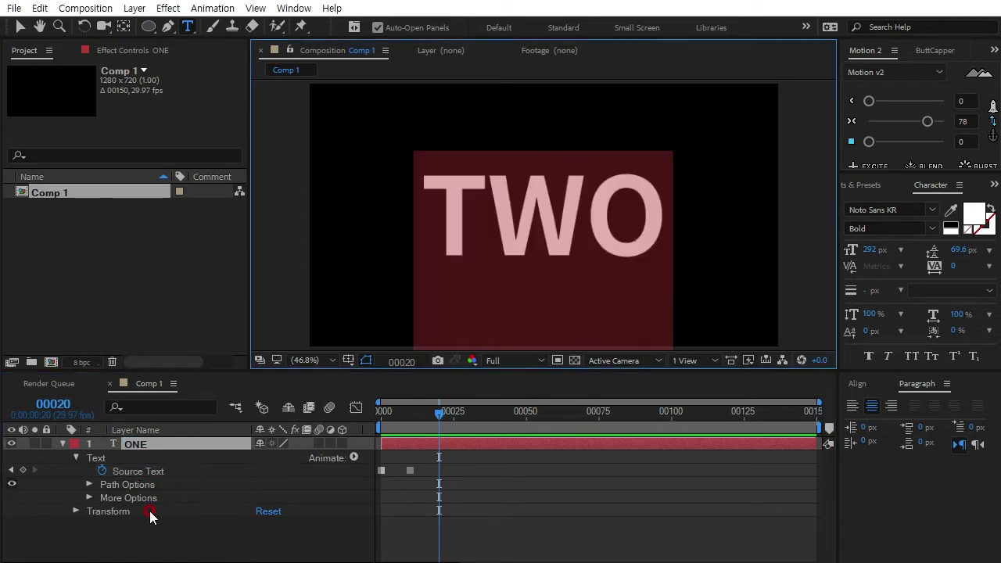
text(THRE)
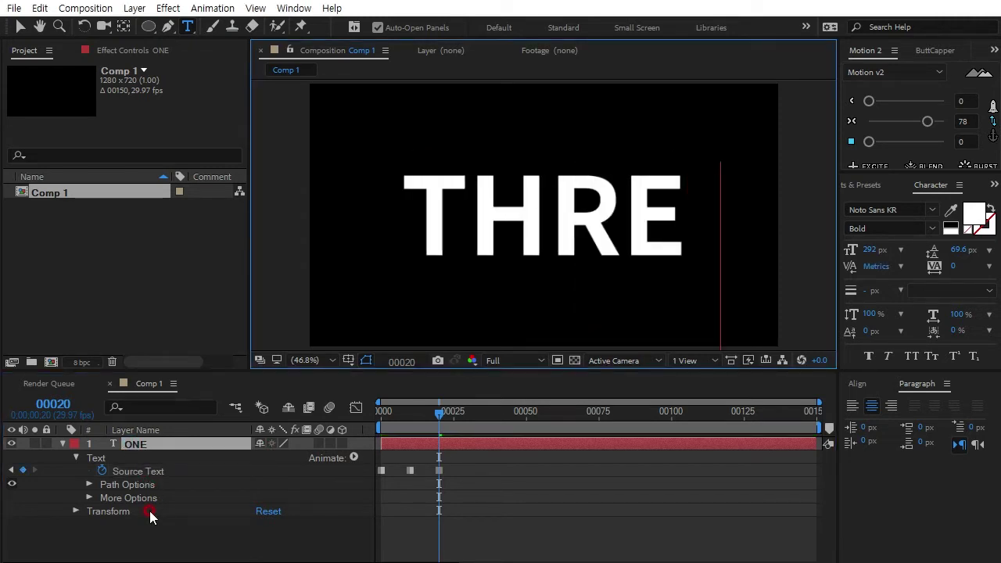
text(E)
click(437, 418)
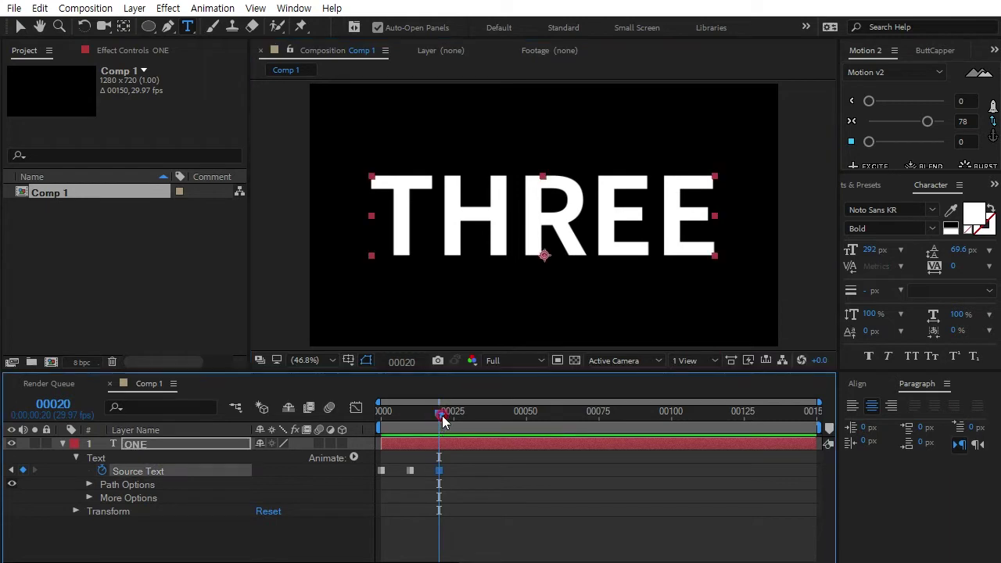
key(shift+Page_Down)
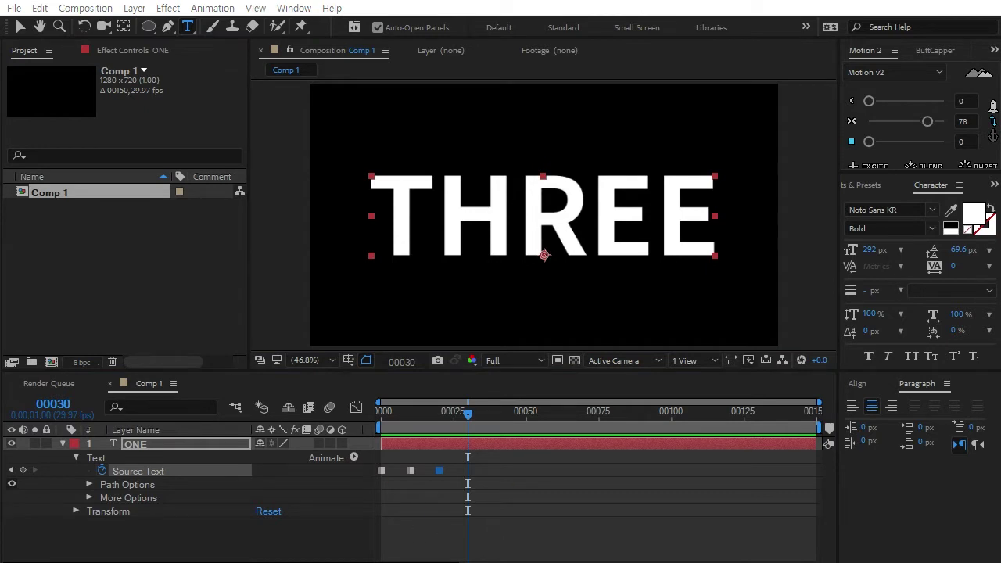
double_click(137, 445)
text(F)
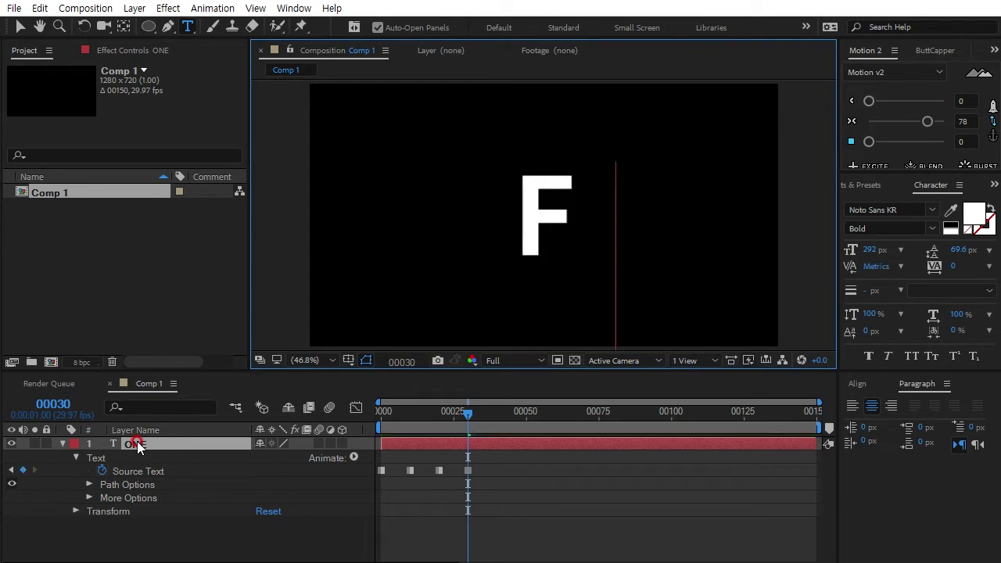
text(OUR)
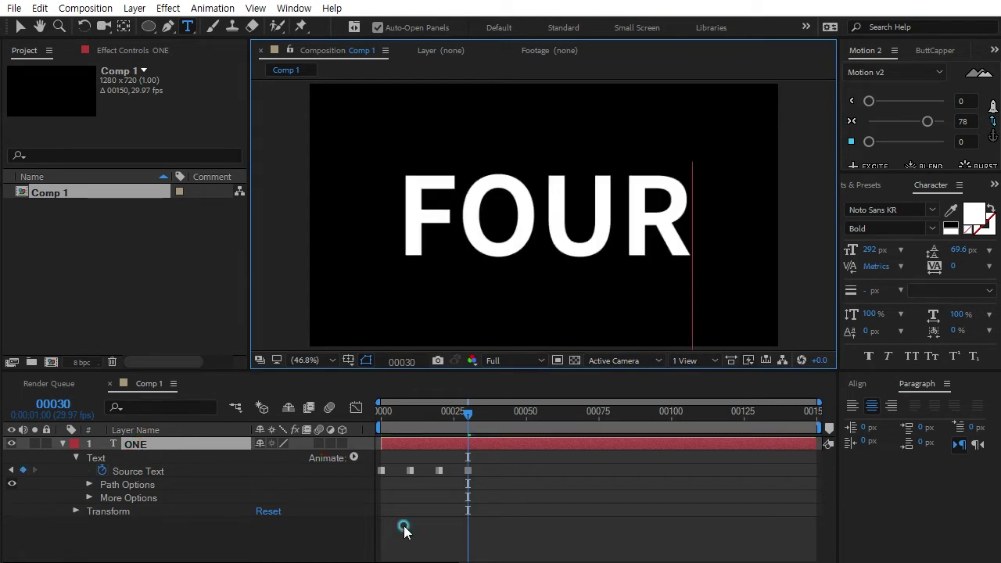
click(405, 527)
drag(467, 412, 380, 431)
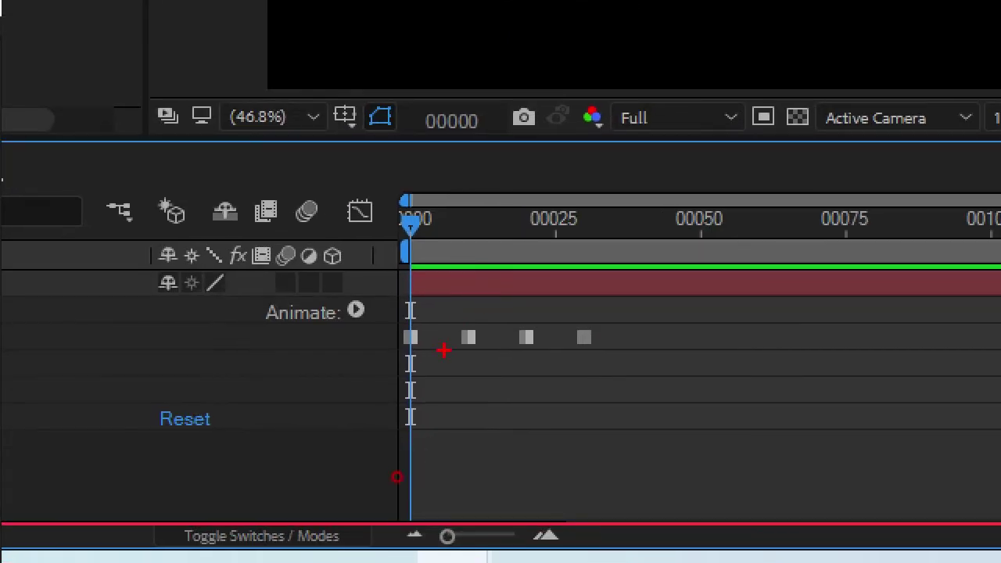
drag(443, 350, 429, 344)
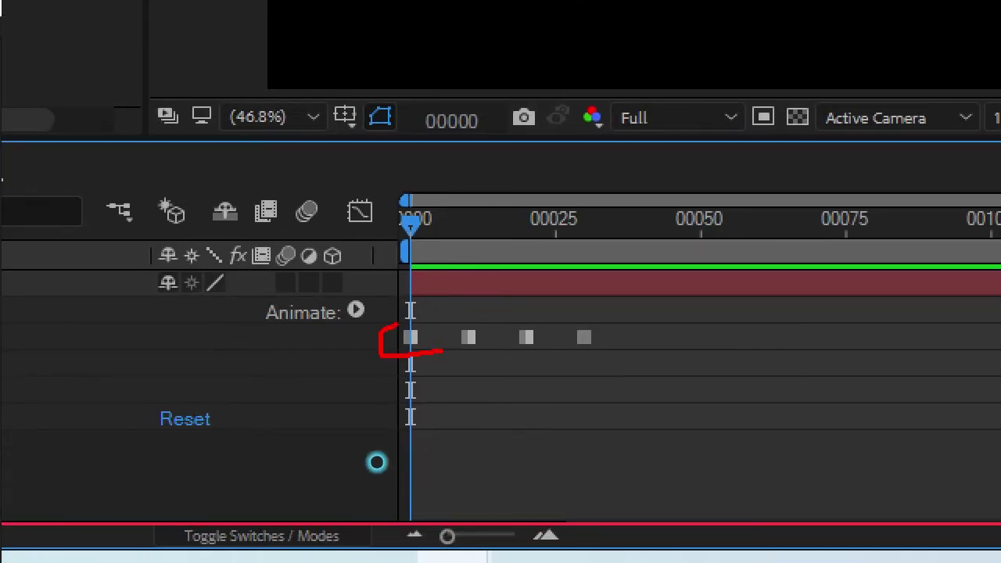
mouse_move(396, 438)
mouse_down()
mouse_move(442, 402)
mouse_move(396, 441)
mouse_move(422, 476)
mouse_up()
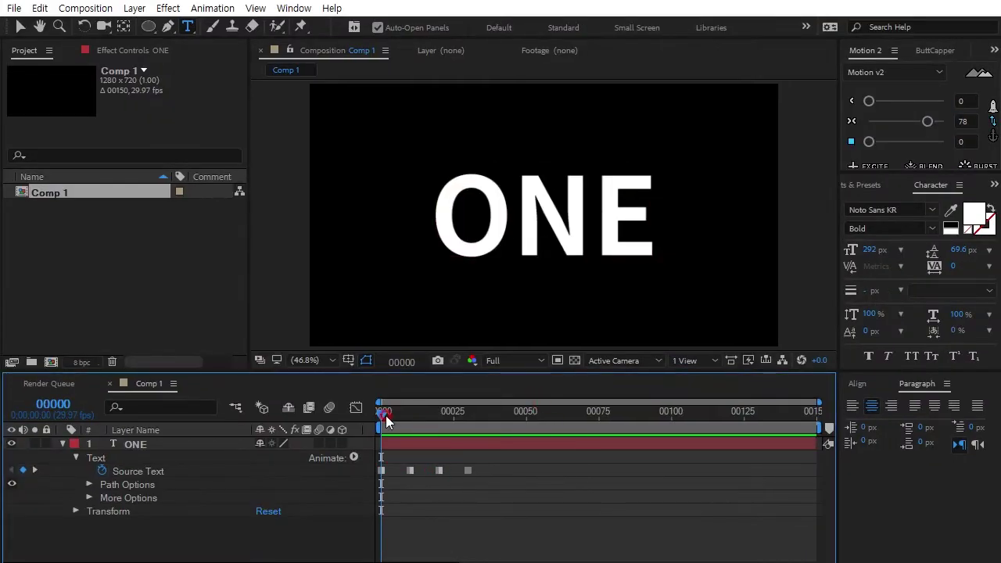
drag(383, 420, 409, 423)
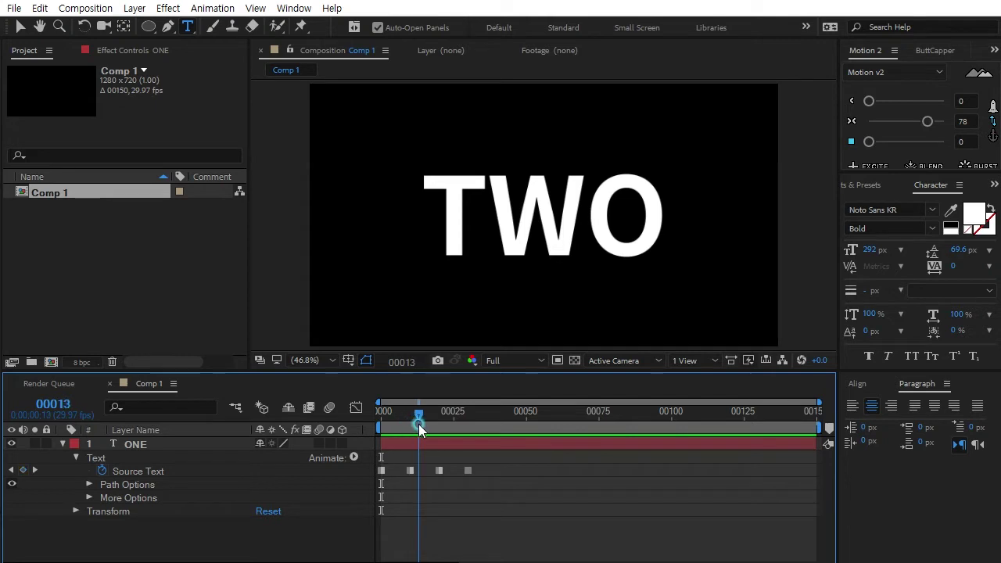
drag(409, 424, 467, 425)
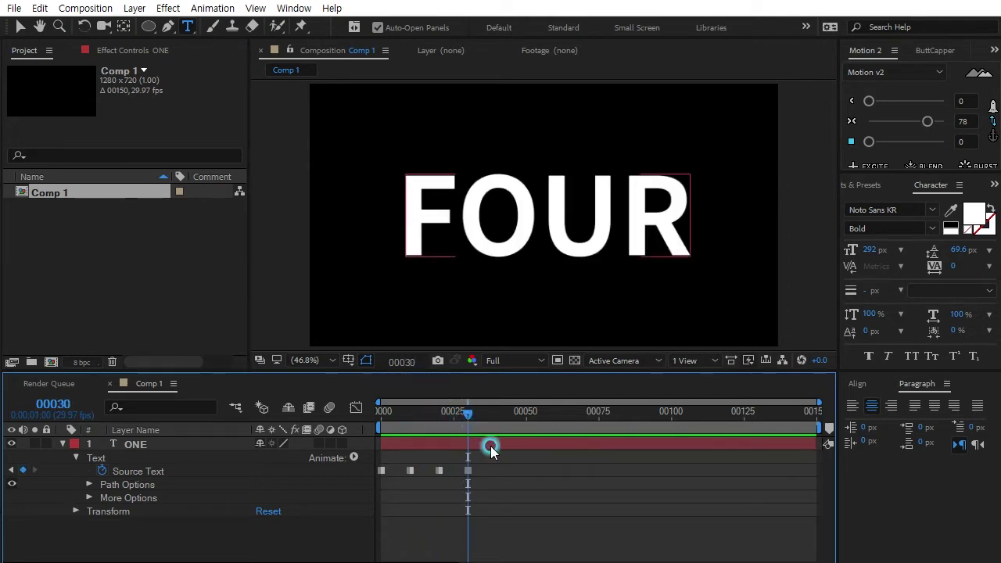
Change the word to FIVE at frame 40
click(521, 475)
key(shift+Page_Down)
click(520, 473)
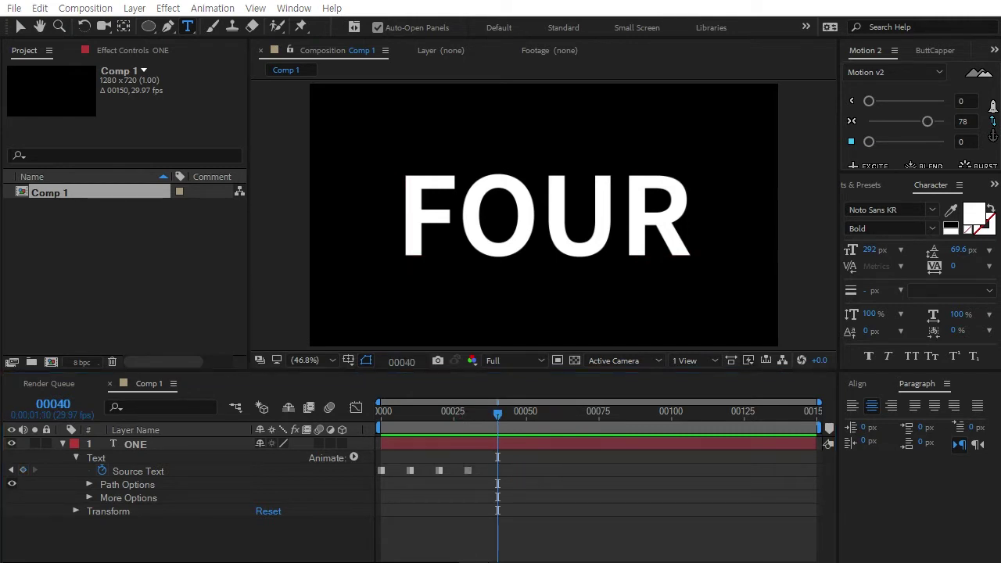
click(141, 461)
double_click(139, 446)
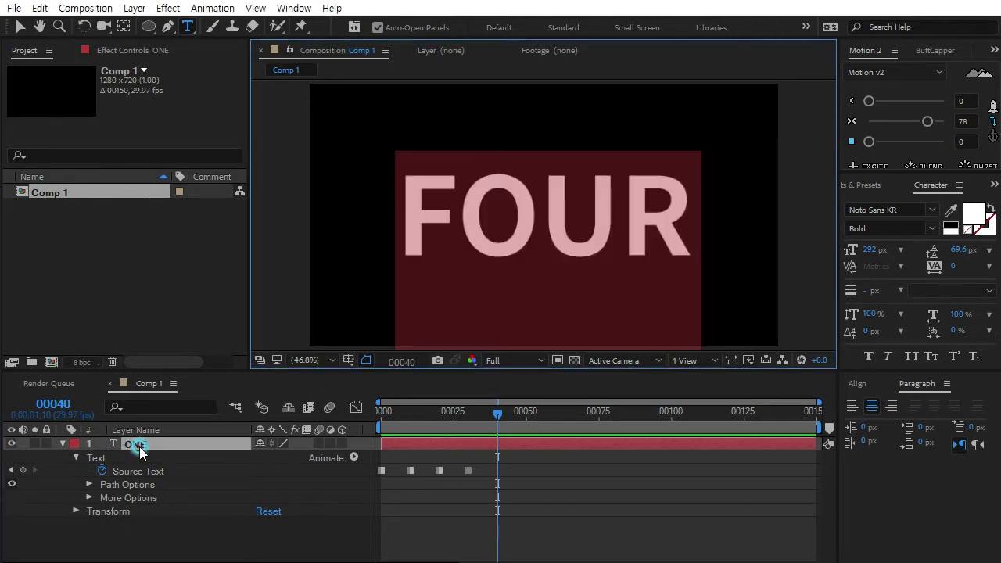
text(FIVE)
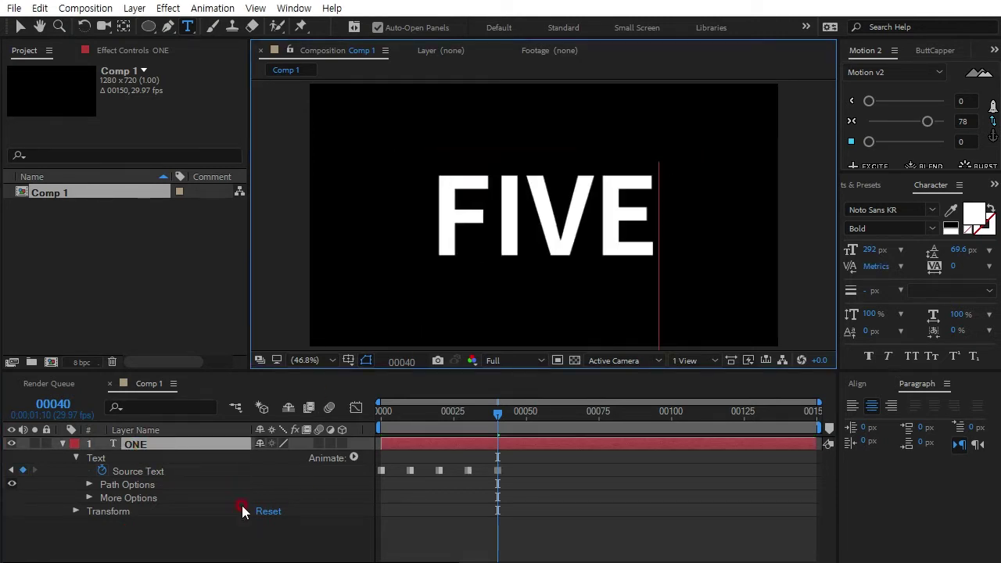
click(482, 529)
Change the word to SIX at frame 50 and SEVEN at frame 60
key(shift+Page_Down)
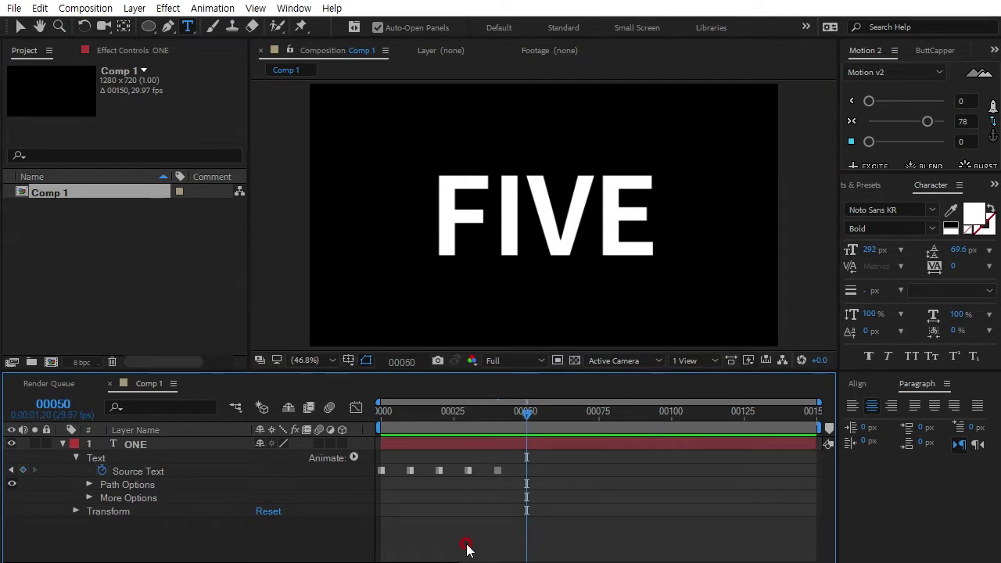
click(270, 460)
double_click(135, 444)
text(S)
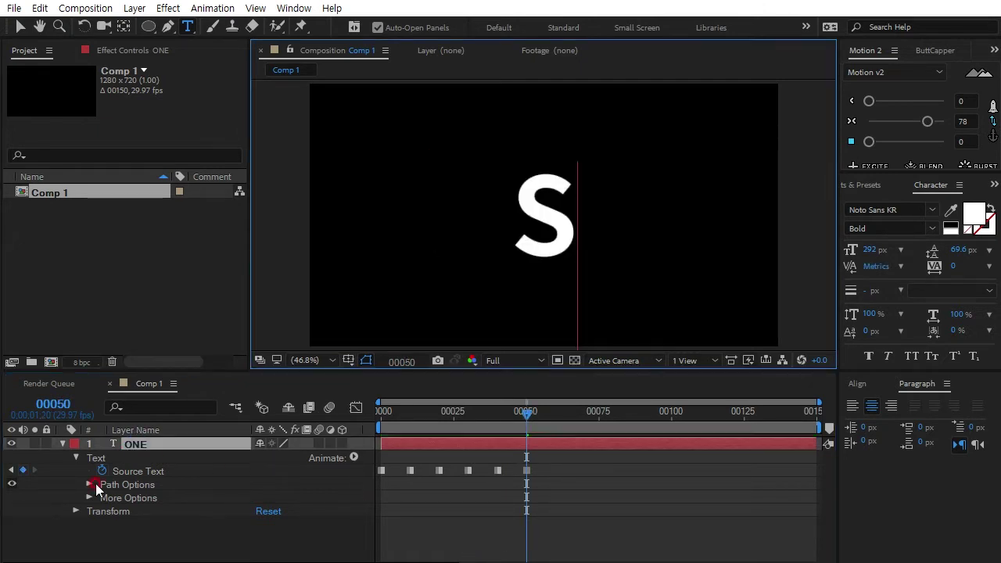
text(IX)
click(524, 538)
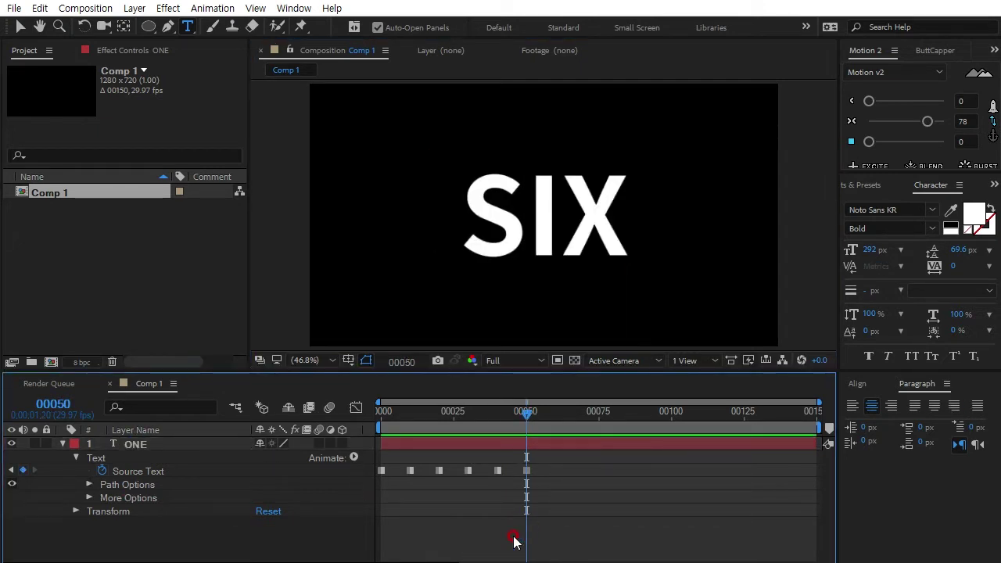
key(shift+Page_Down)
click(370, 462)
double_click(142, 448)
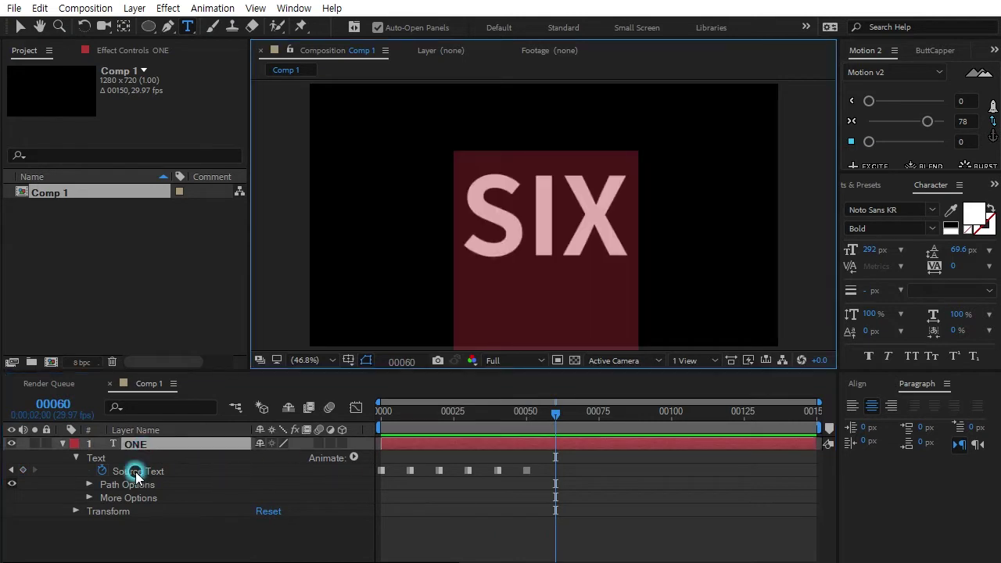
text(SEVEN)
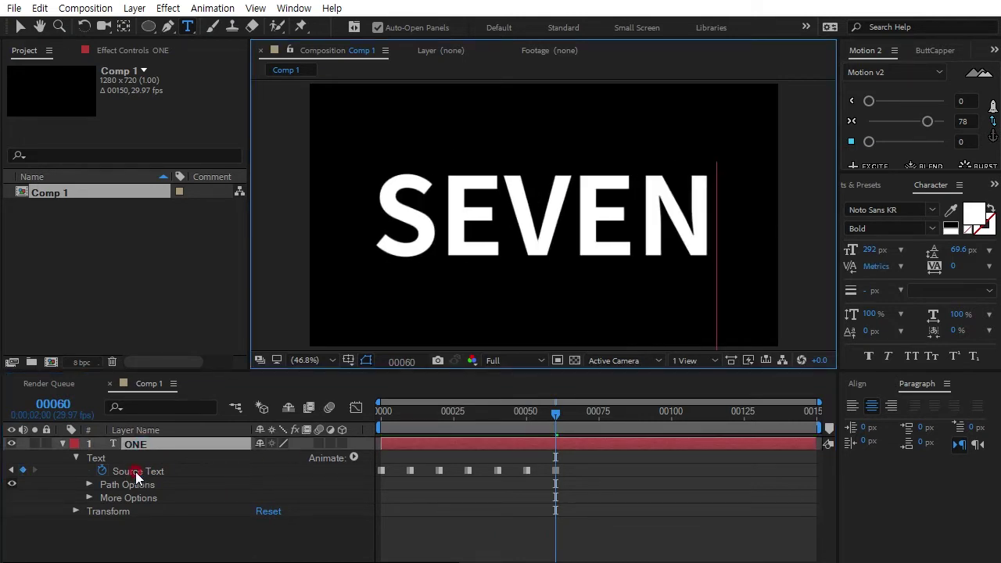
click(135, 472)
At frame 70, start retyping the word as EIGHT, fixing typing slips along the way
key(shift+Page_Down)
double_click(134, 446)
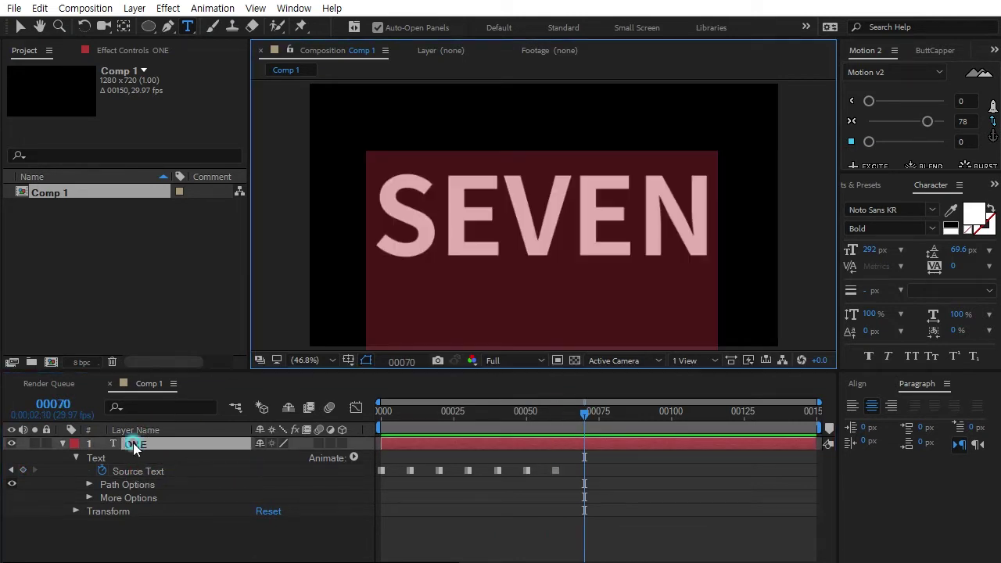
text(EG)
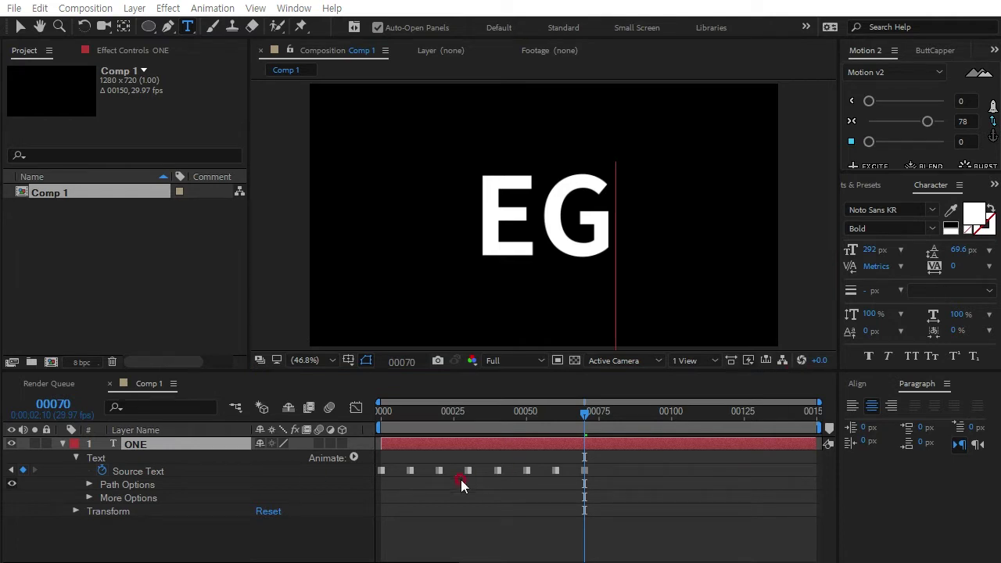
click(137, 445)
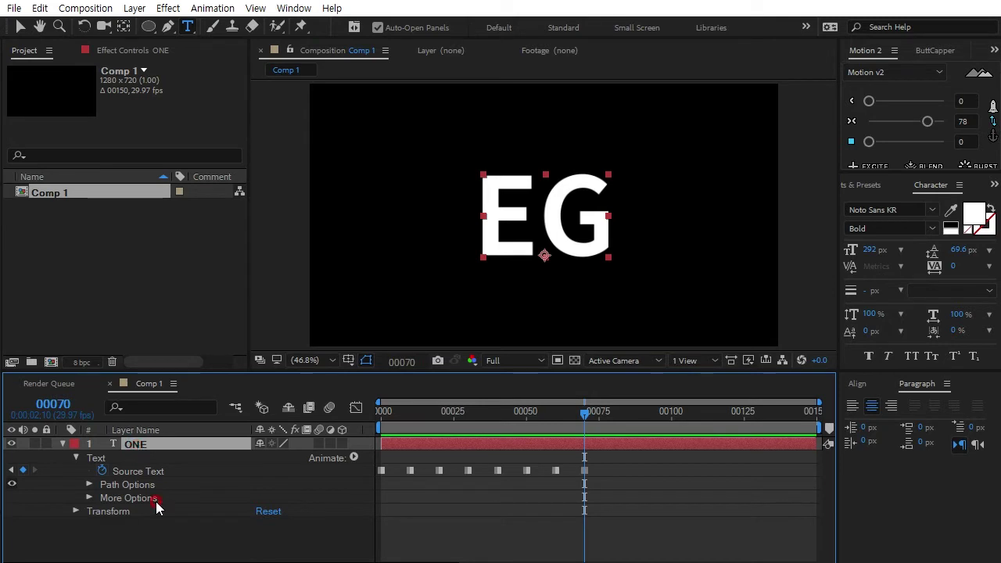
key(g)
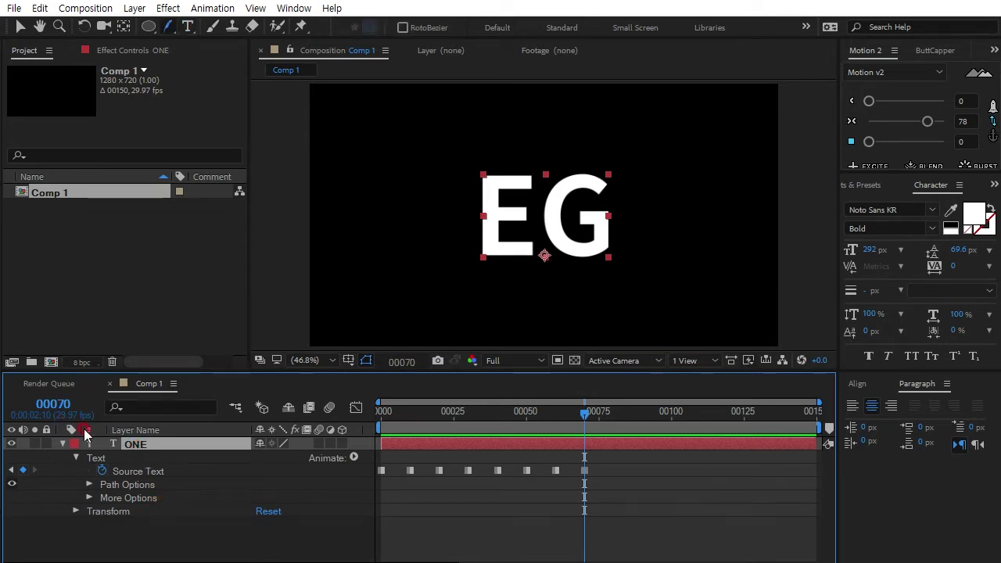
double_click(129, 445)
key(Right)
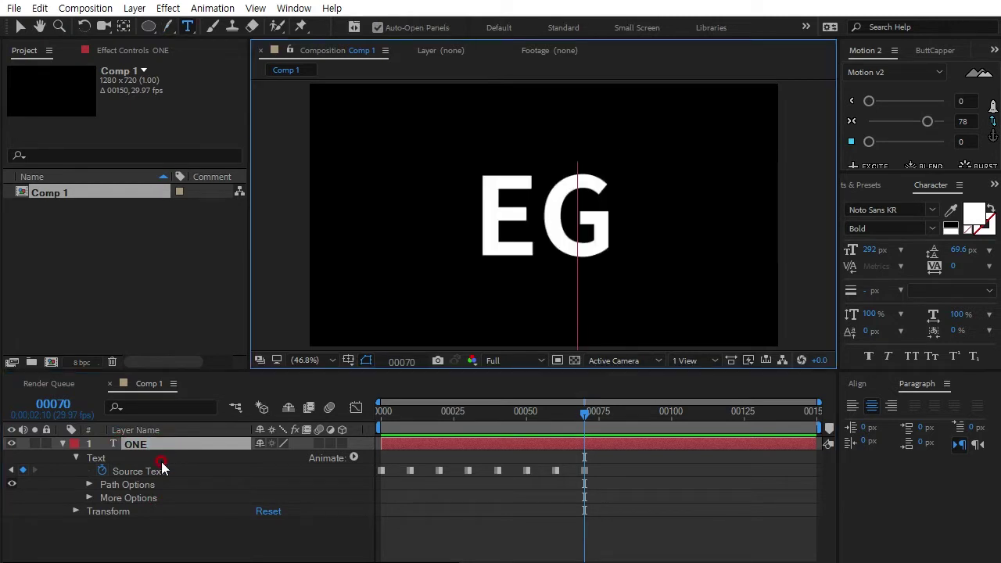
key(BackSpace)
text(GI)
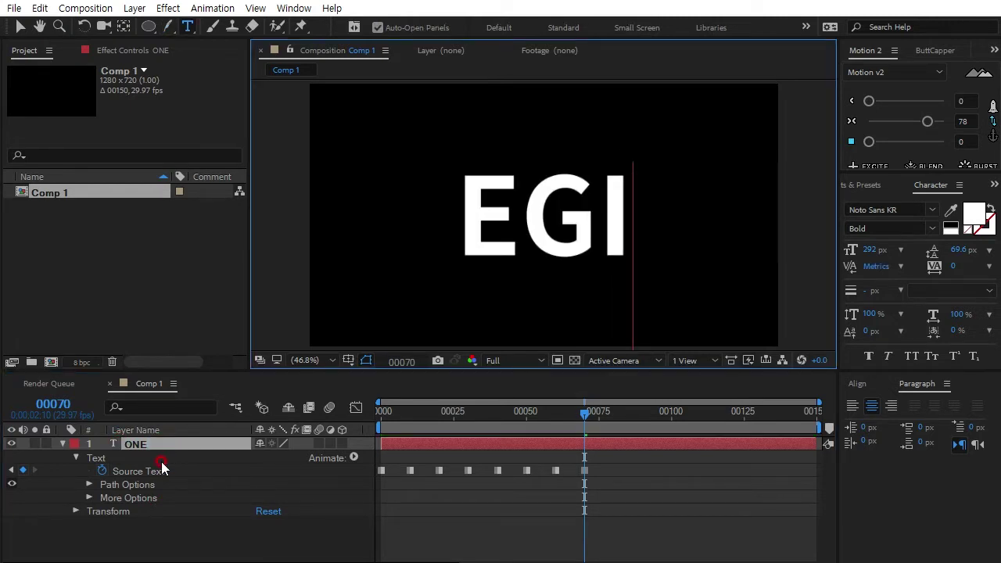
key(BackSpace)
key(BackSpace)
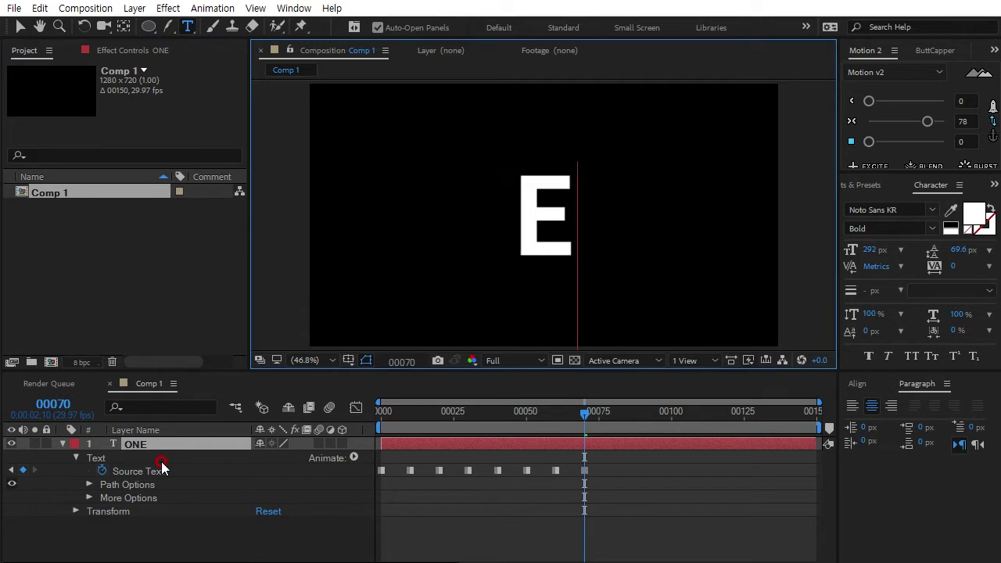
text(IG)
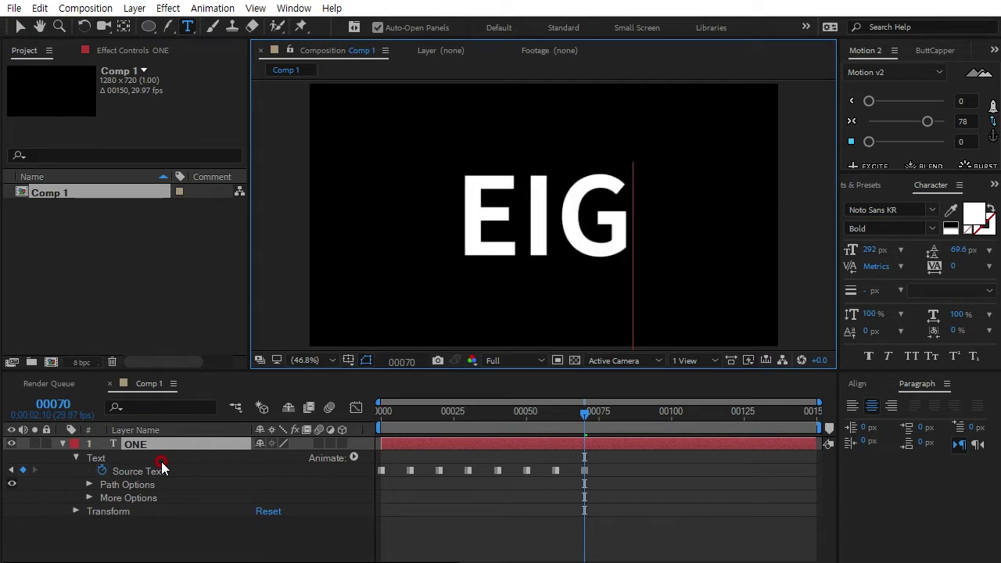
text(I)
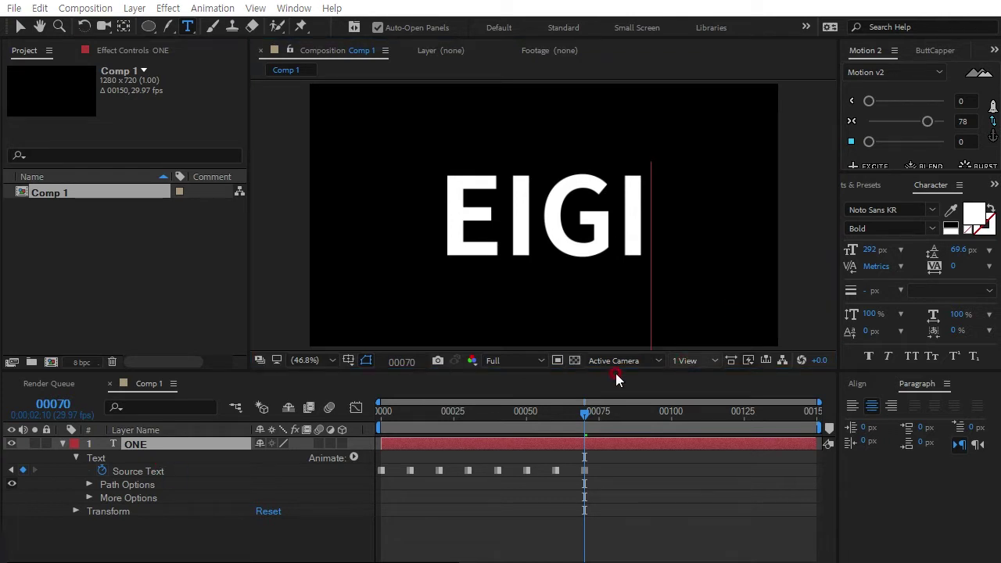
Correct the frame-70 word from EIGI to EIGHT
click(582, 458)
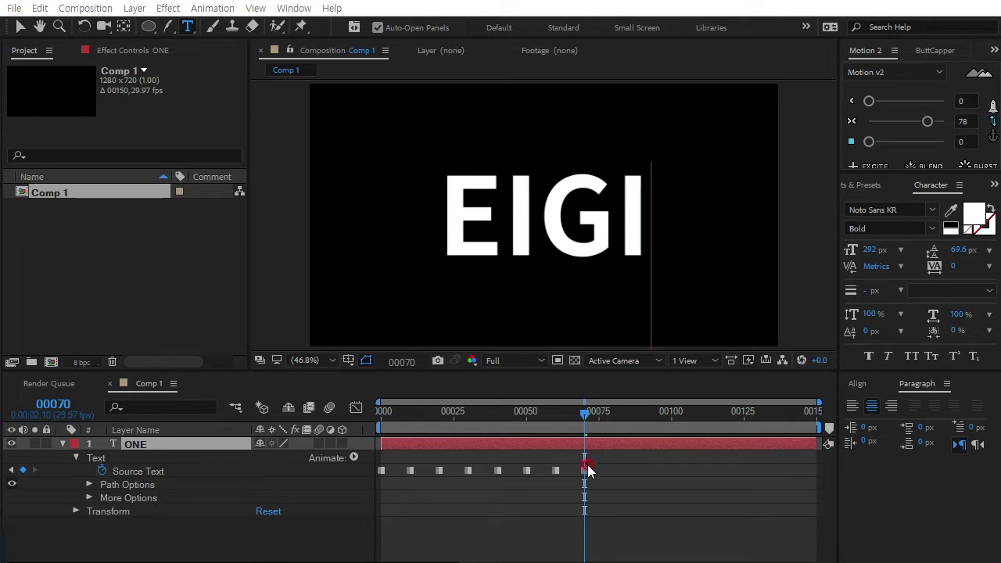
click(586, 469)
double_click(641, 216)
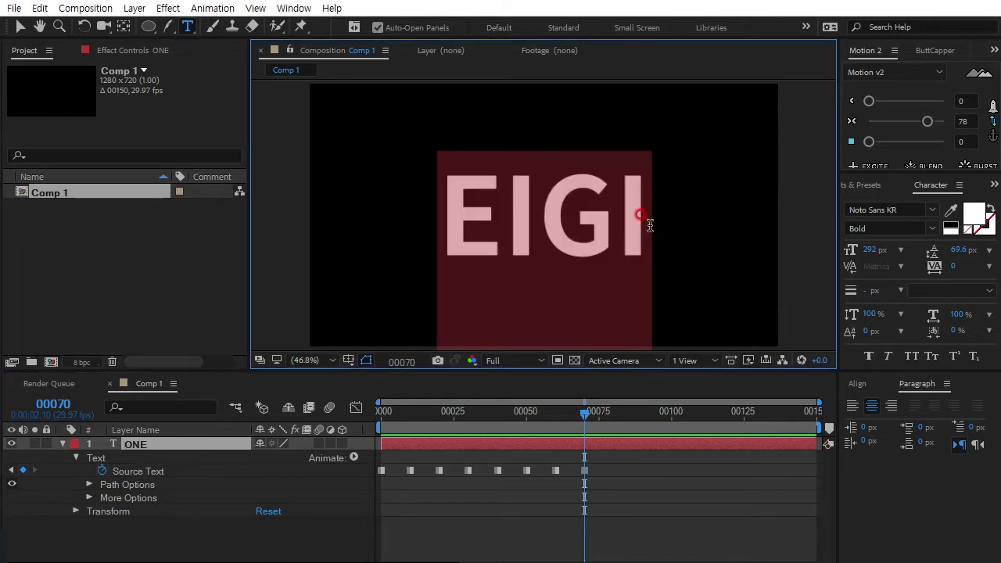
click(645, 217)
key(BackSpace)
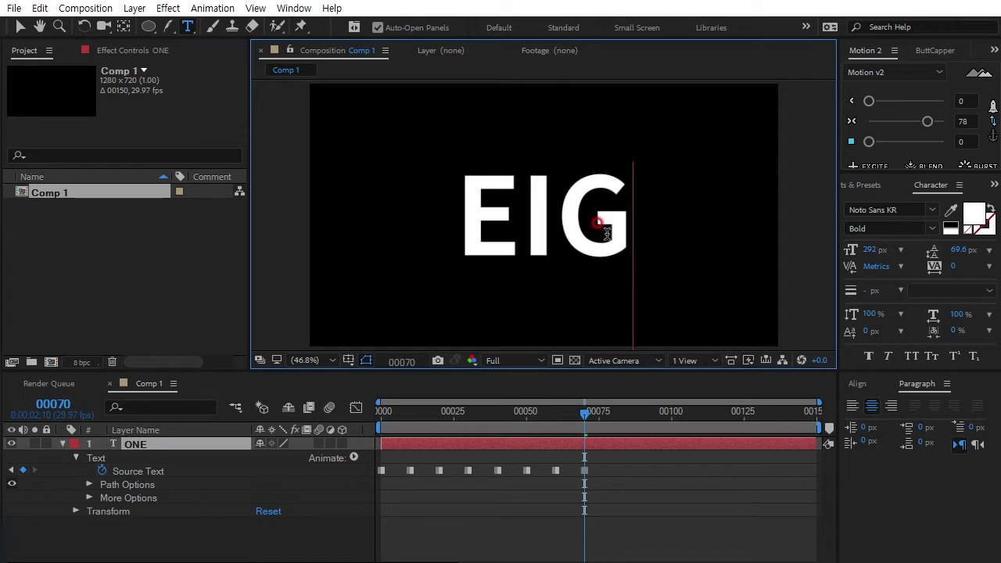
text(HT)
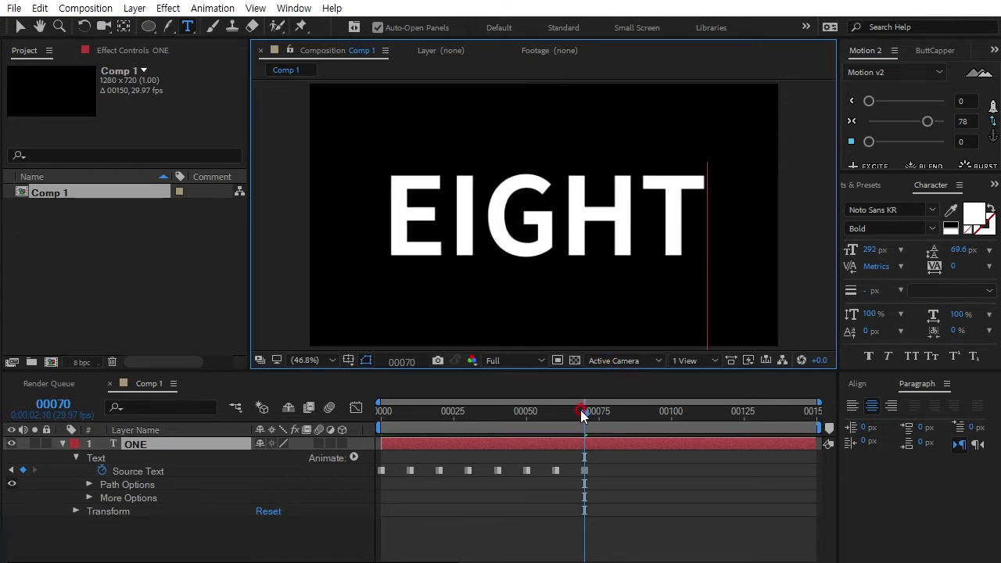
click(581, 413)
click(429, 468)
key(shift+Page_Down)
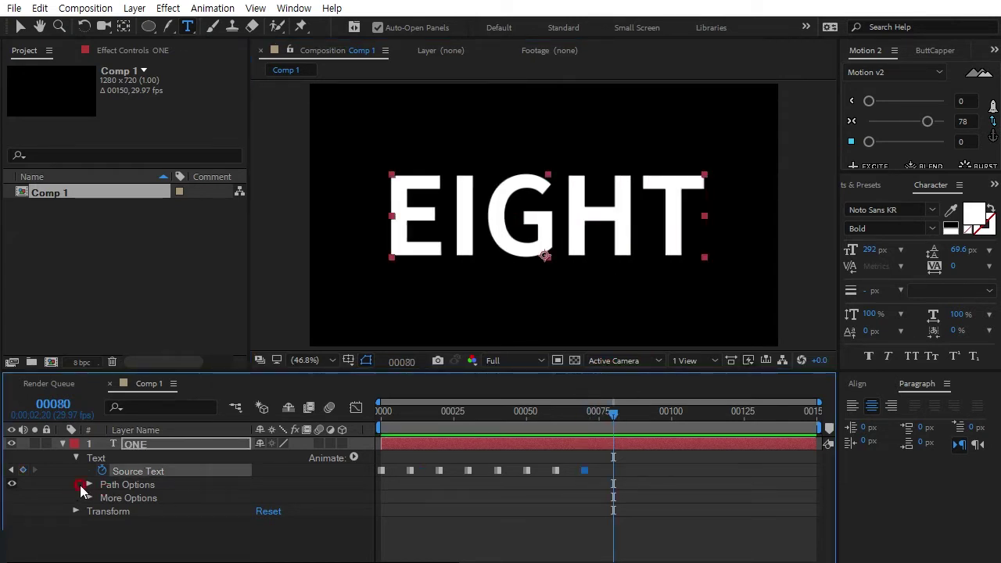
Change the word to NINE at frame 80
click(121, 473)
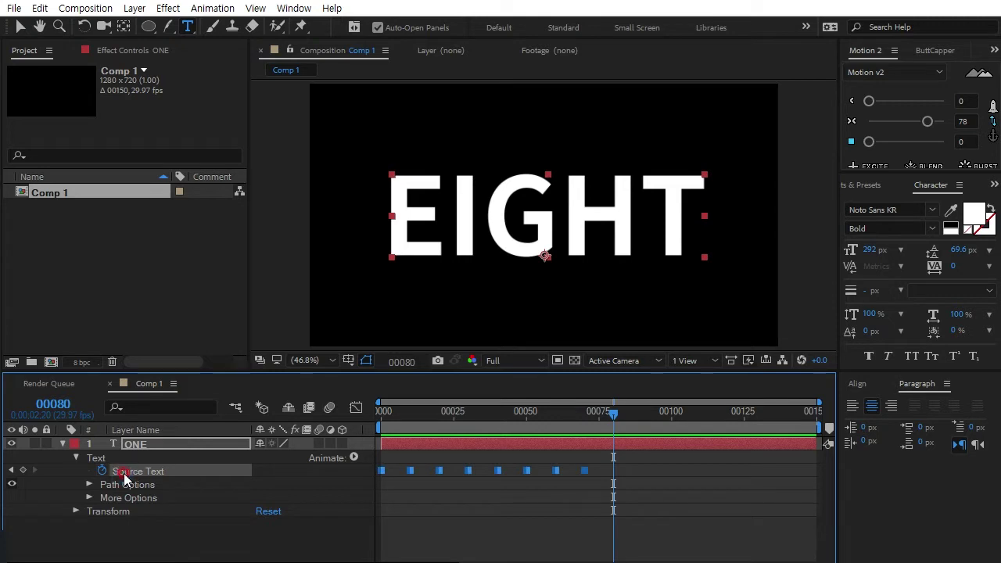
key(g)
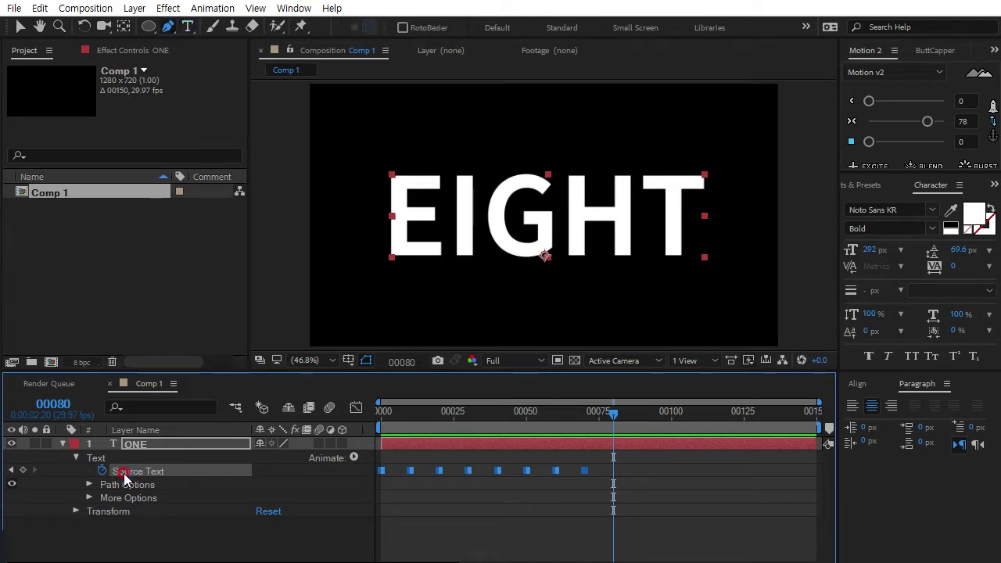
click(603, 537)
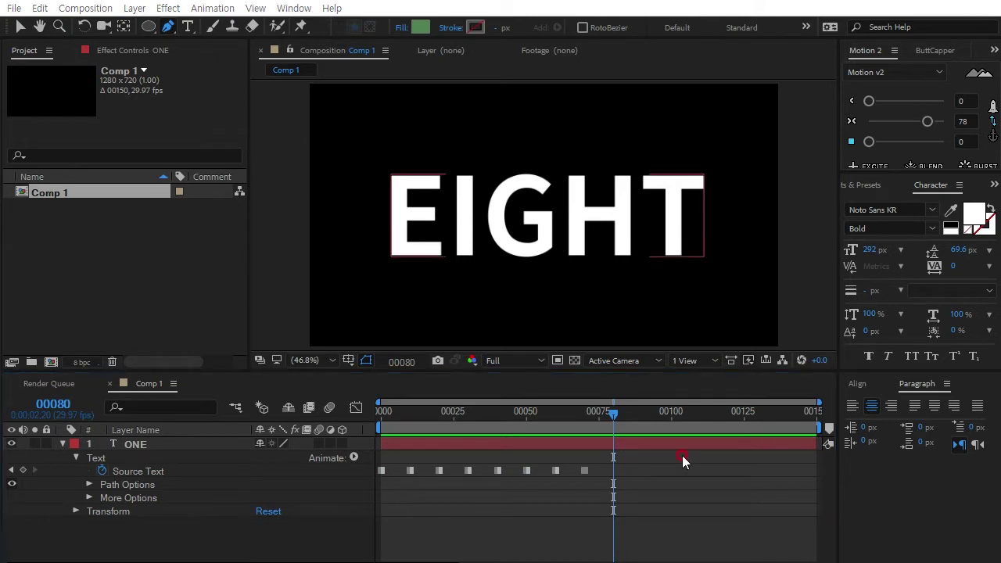
click(136, 444)
double_click(136, 444)
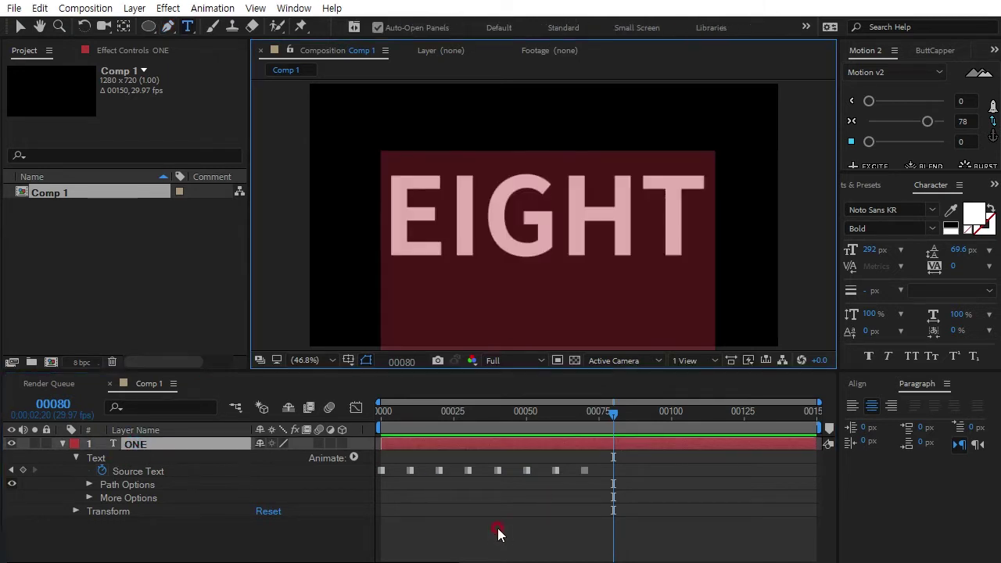
text(NI)
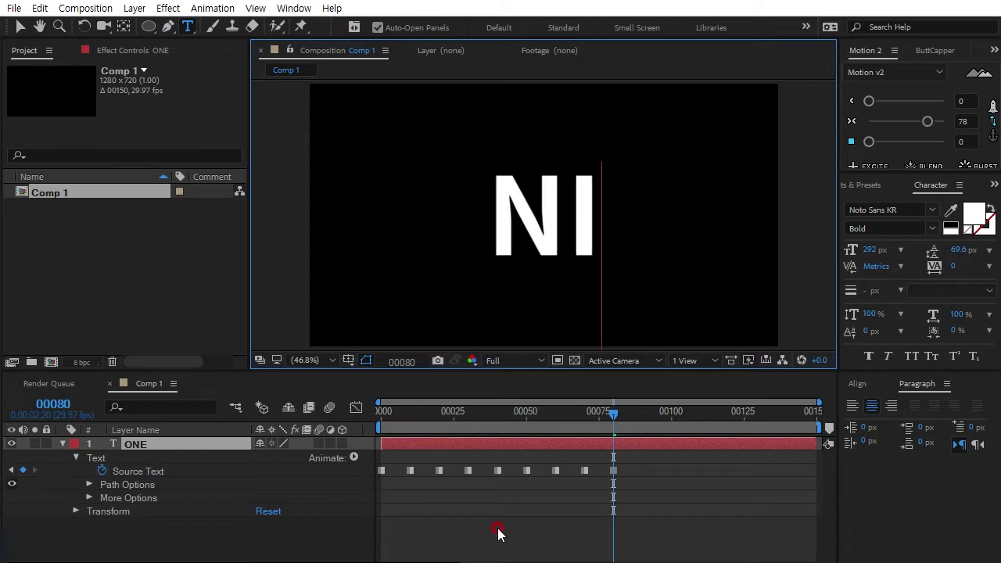
text(NE)
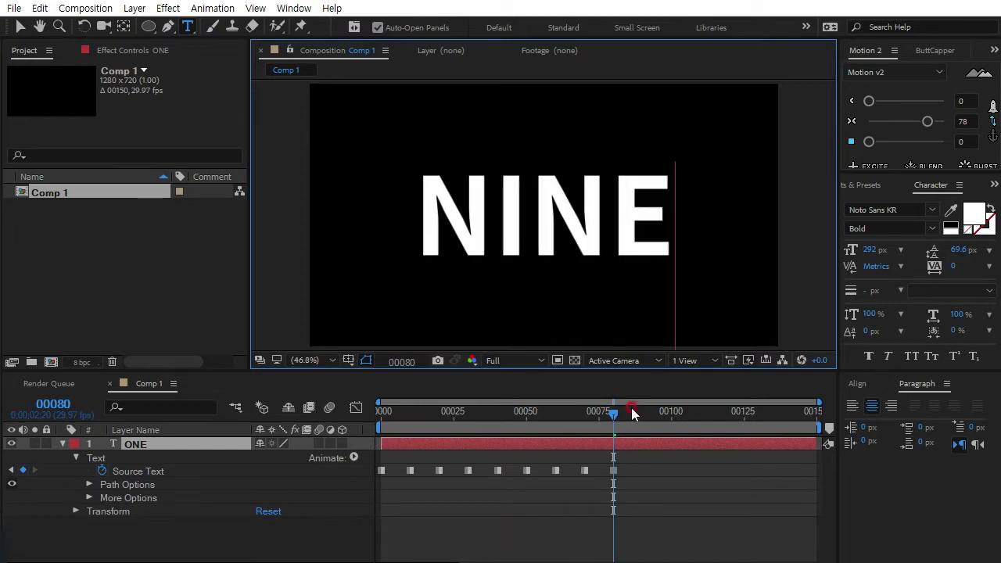
click(614, 413)
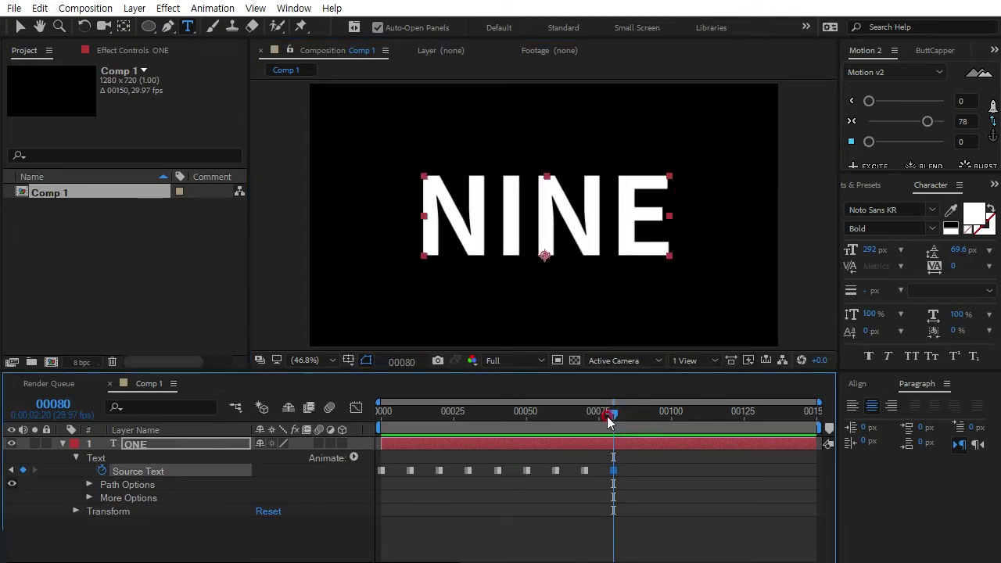
Change the word to TEN at frame 90
key(shift+Page_Down)
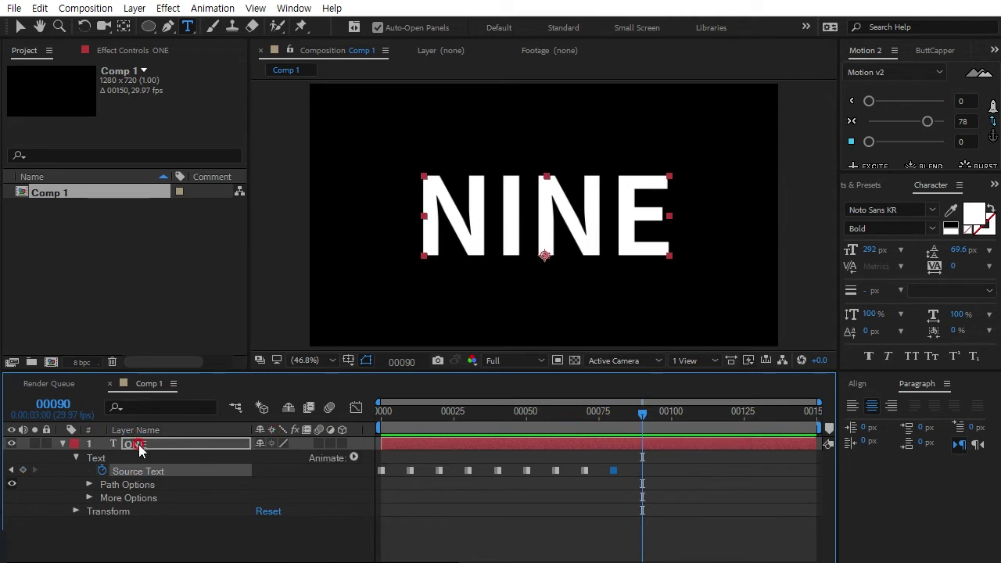
click(144, 446)
double_click(144, 445)
text(TE)
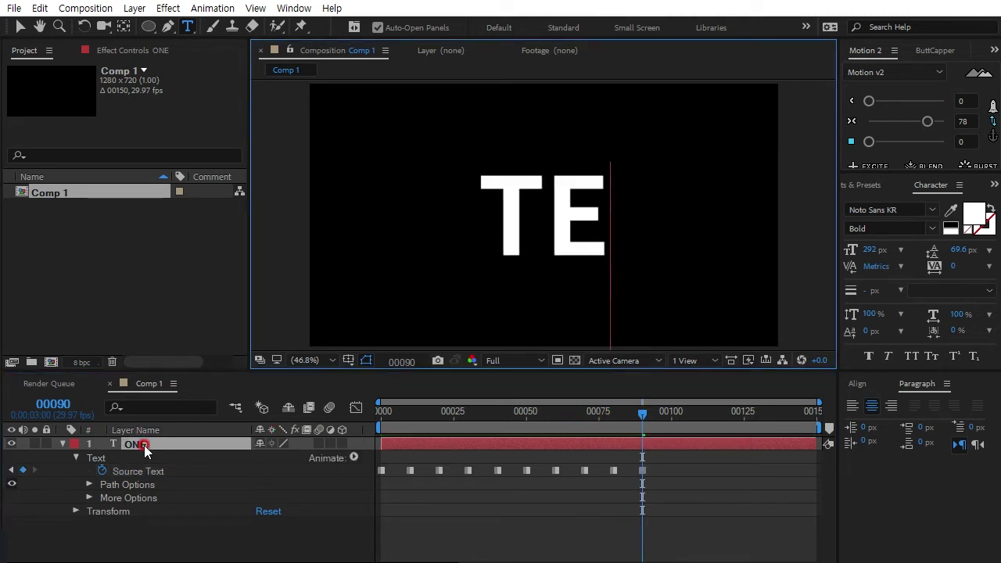
text(N)
click(332, 507)
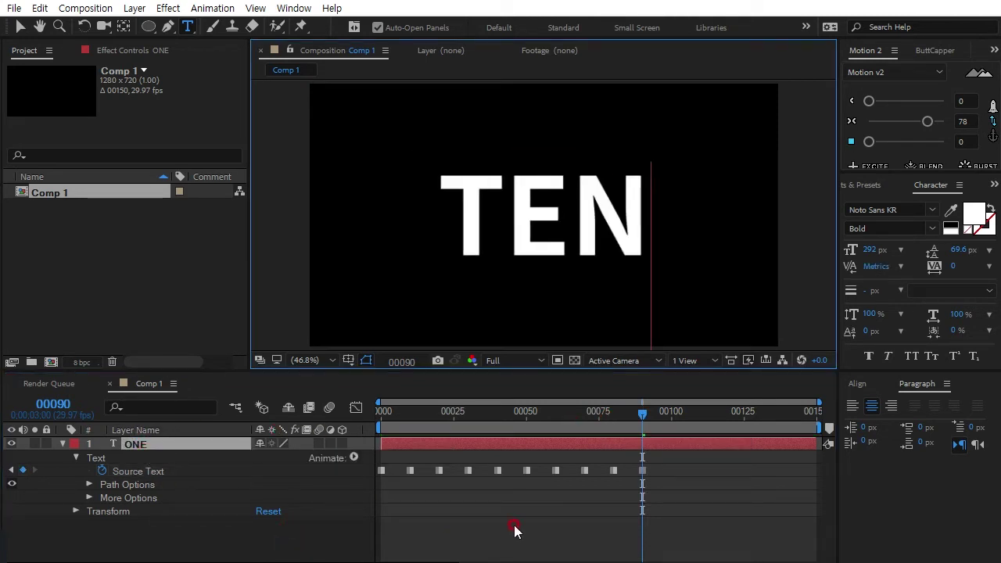
Return to frame 0 and preview the ONE-to-TEN counting animation
click(639, 426)
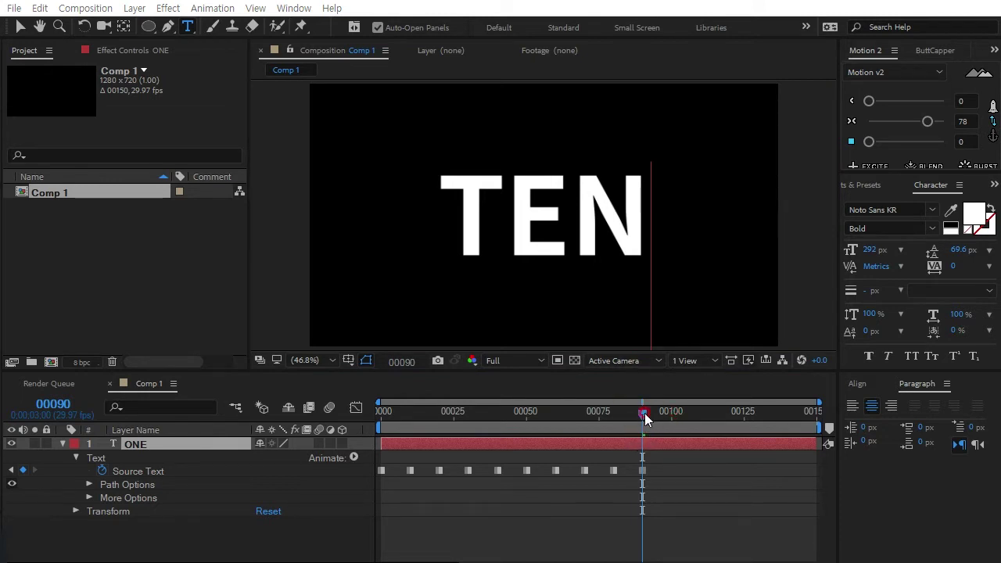
drag(643, 418, 278, 430)
click(446, 535)
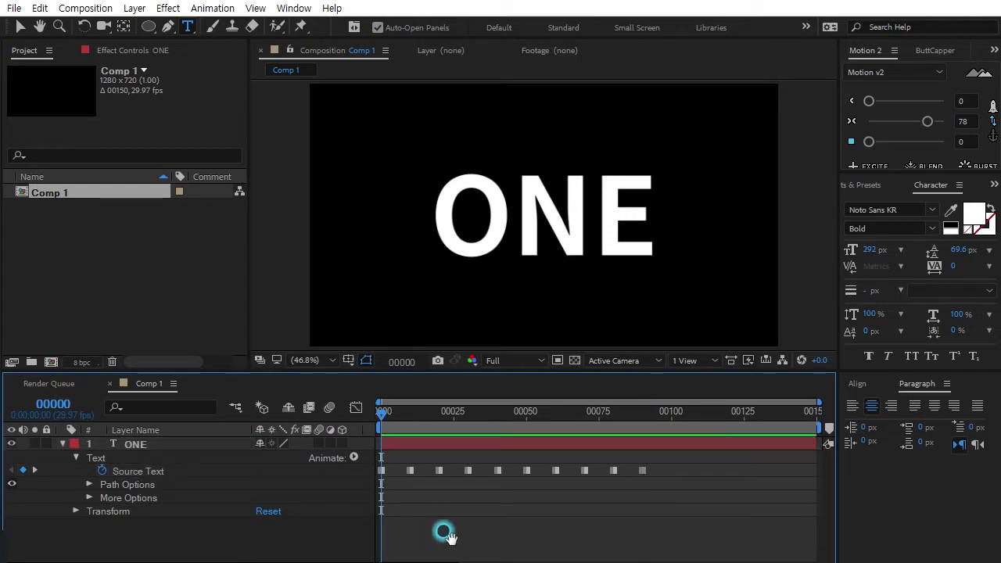
key(space)
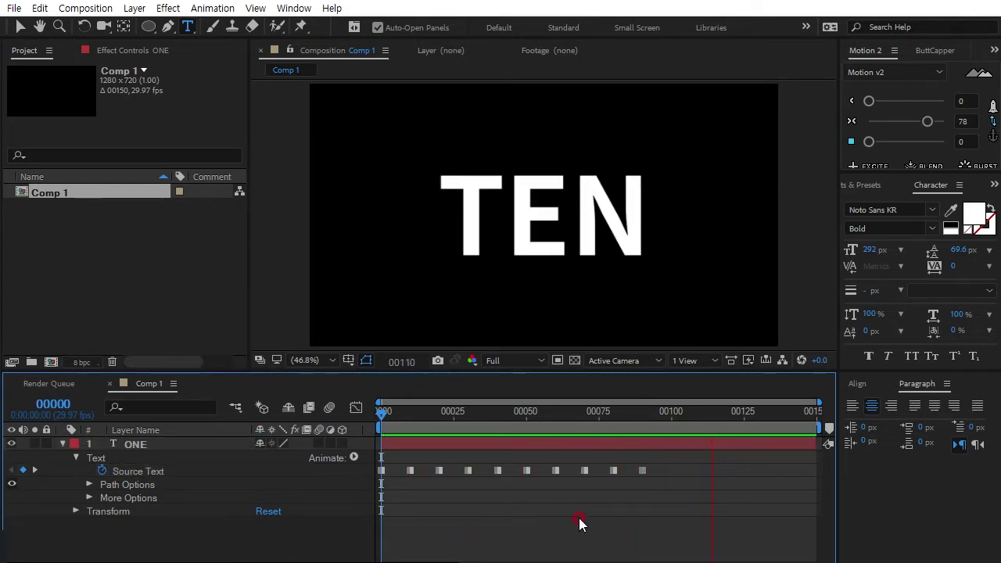
key(space)
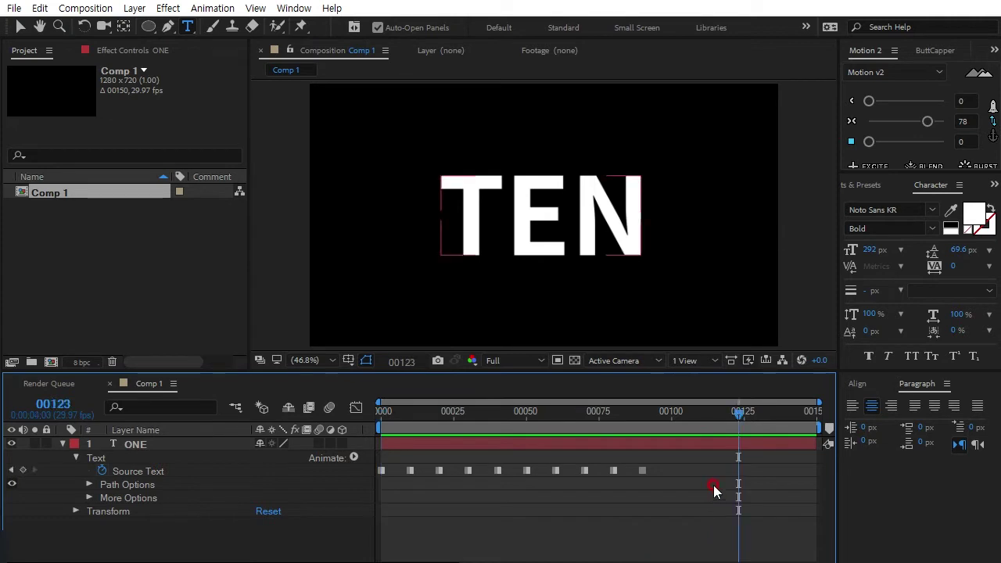
click(714, 489)
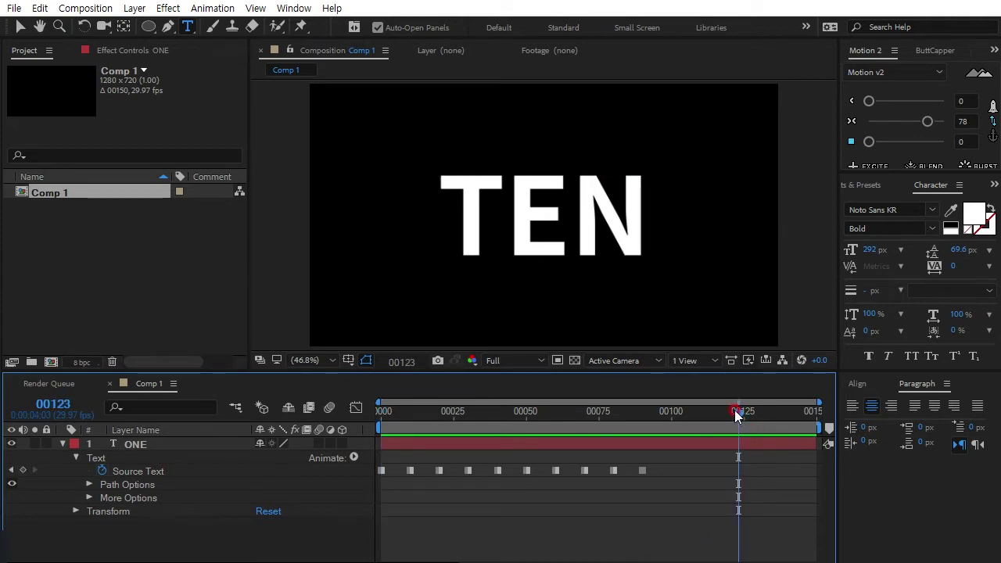
drag(736, 414, 329, 454)
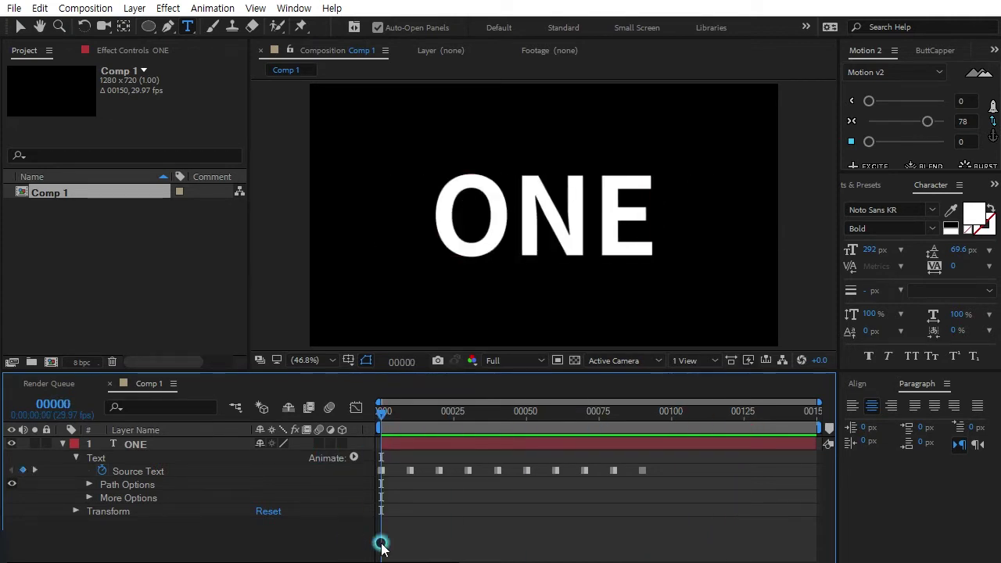
click(558, 545)
Create a new solid named E3D and hide the ONE text layer
key(ctrl+y)
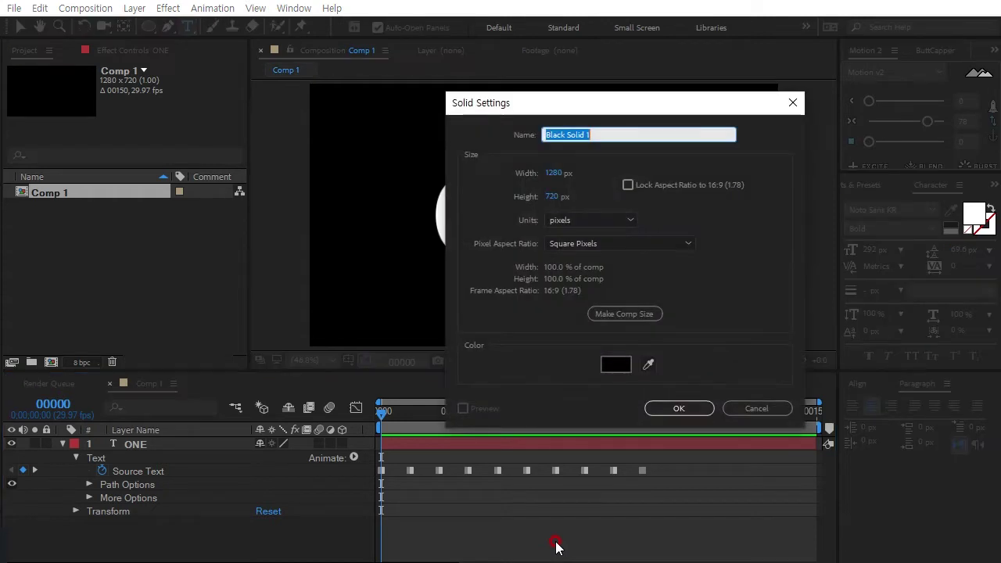
text(E)
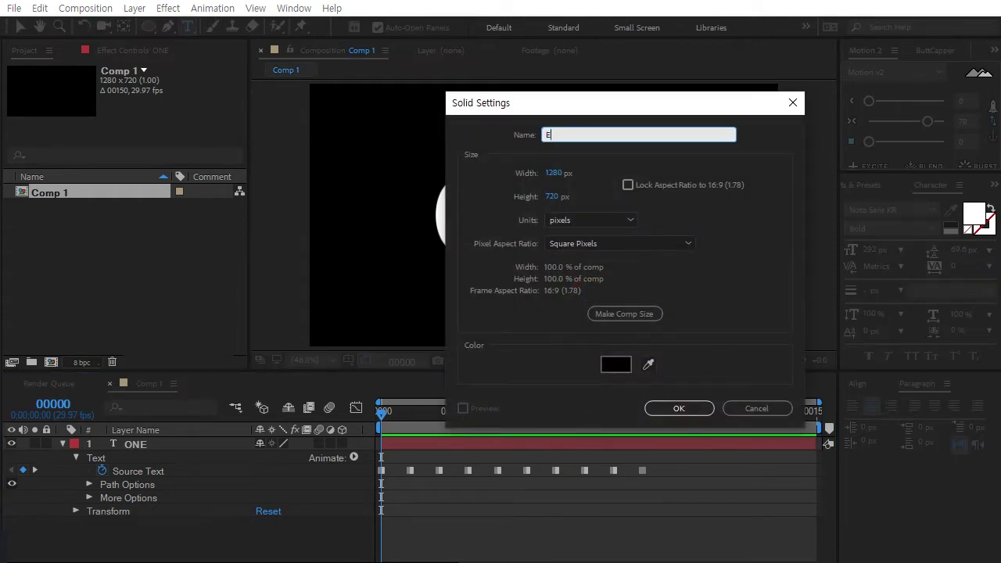
text(3D)
click(680, 407)
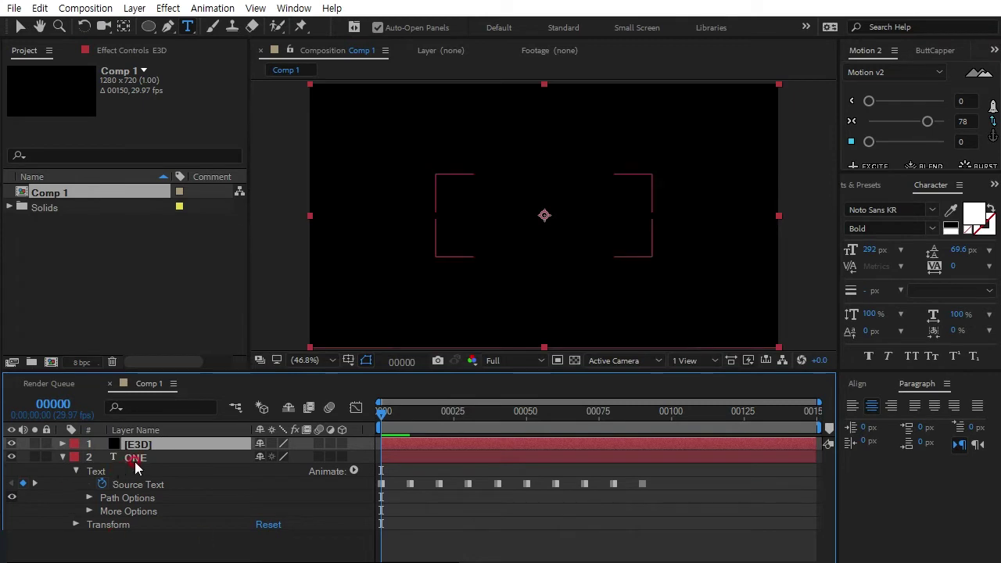
click(12, 457)
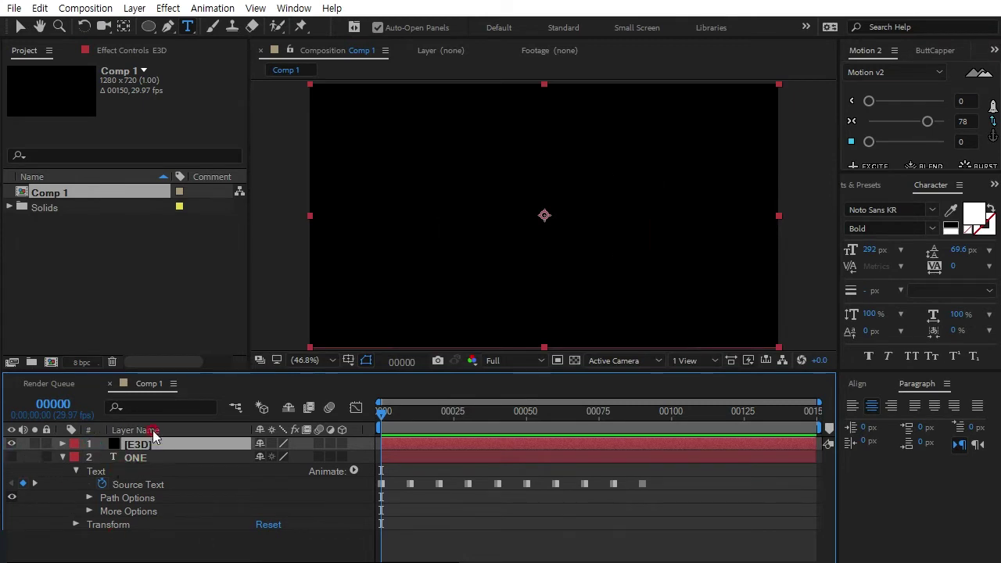
Apply Video Copilot Element to E3D and set Custom Layers Path Layer 1 to ONE
click(117, 53)
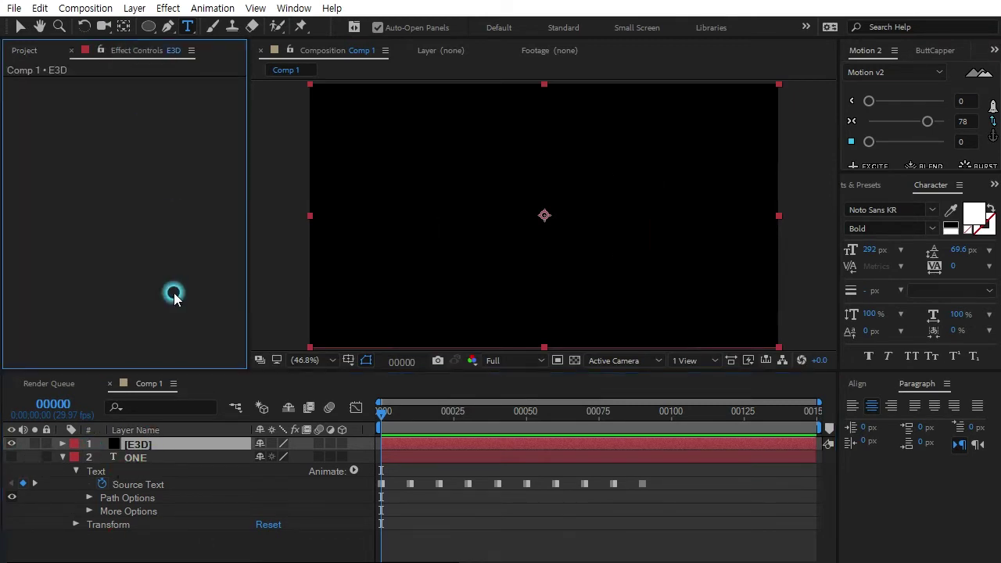
click(168, 10)
mouse_move(209, 560)
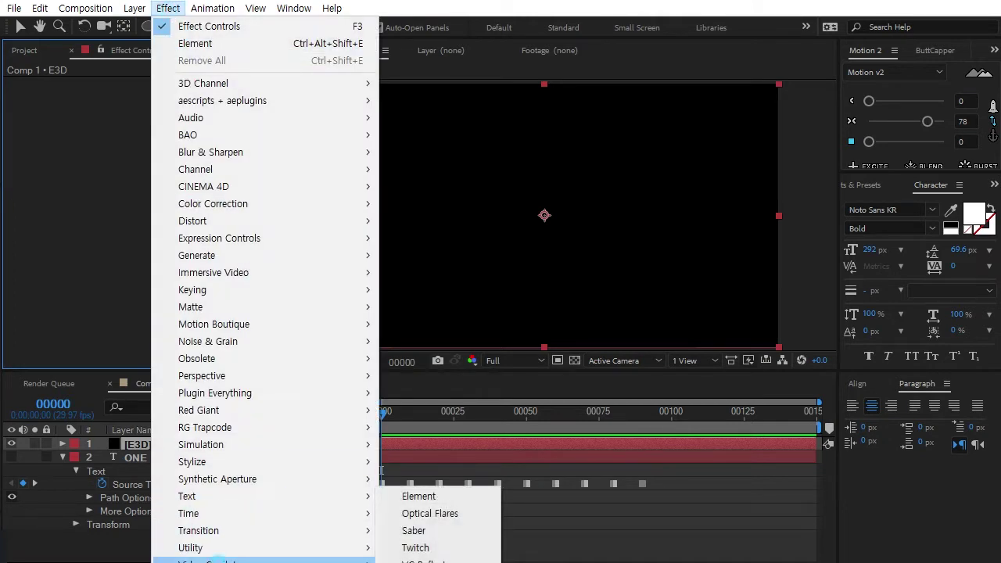
click(437, 498)
key(v)
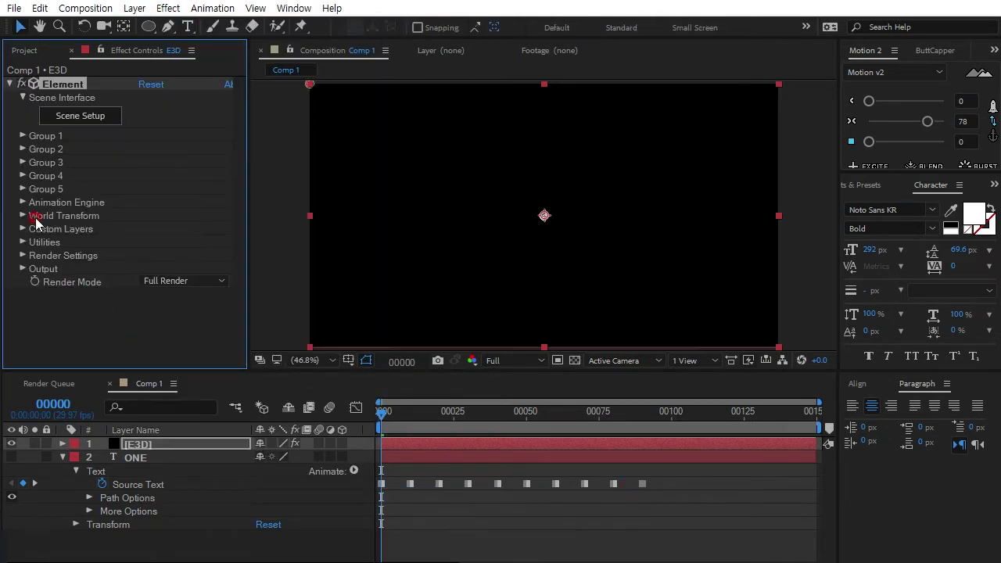
click(23, 229)
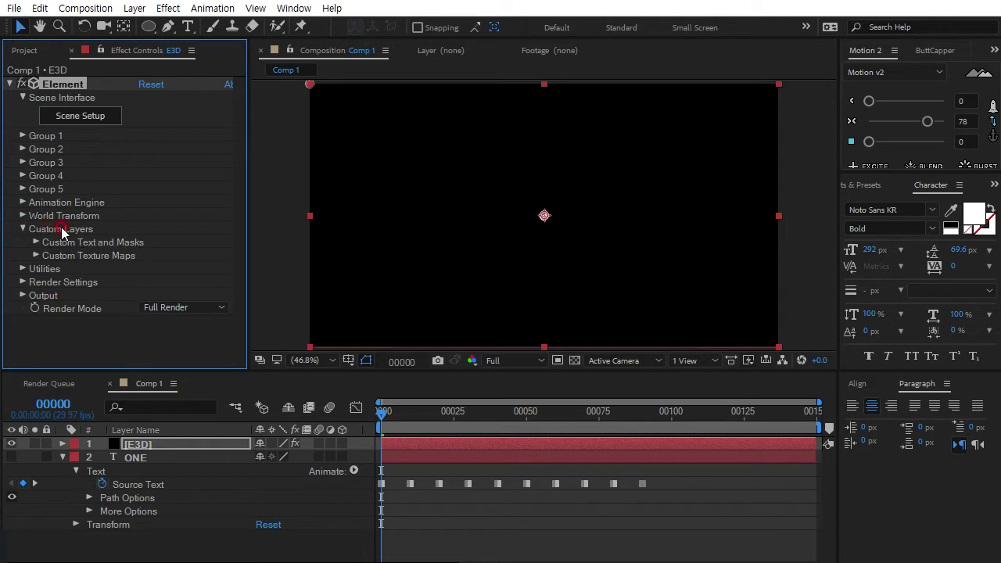
click(36, 245)
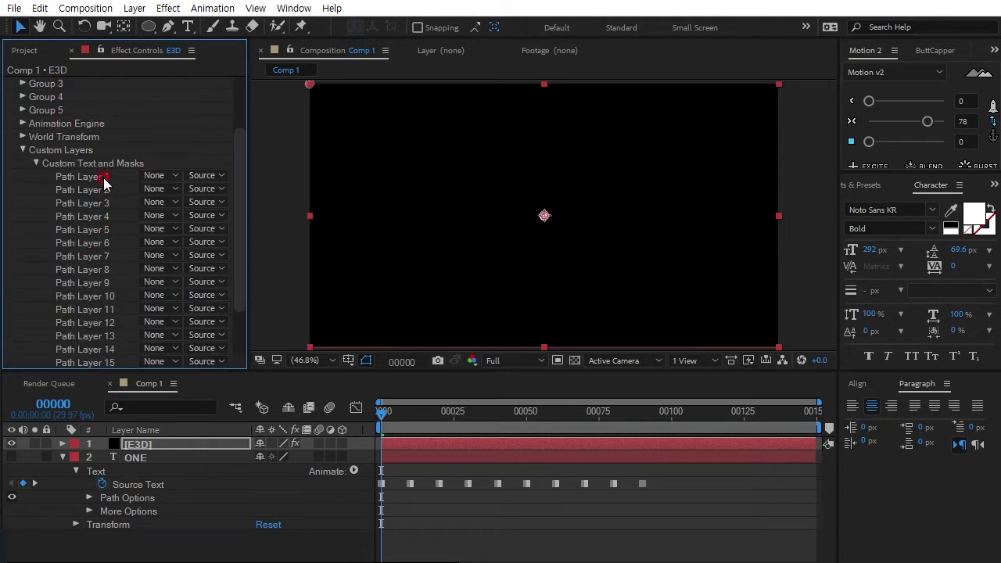
click(157, 175)
click(186, 231)
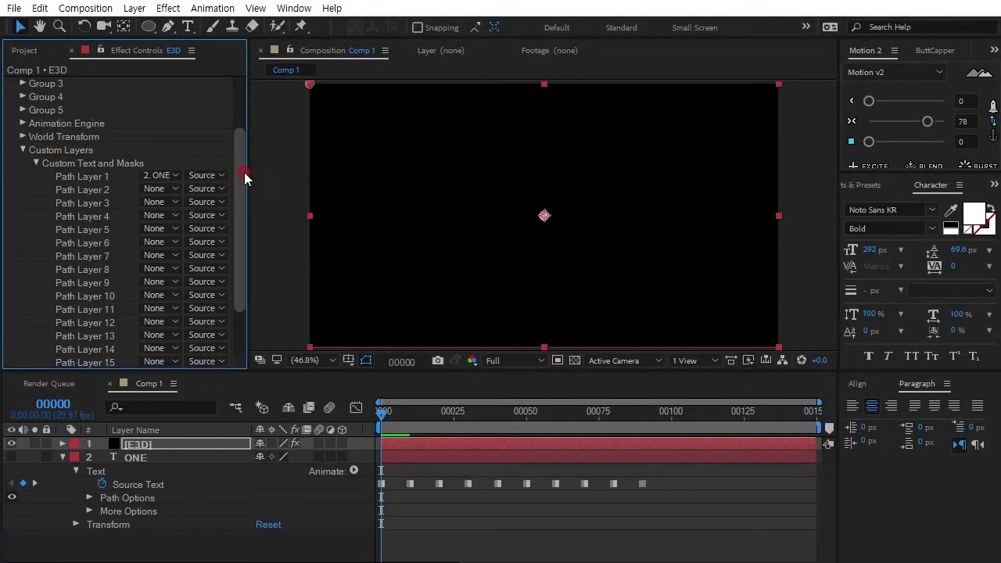
scroll(200, 105, up, 3)
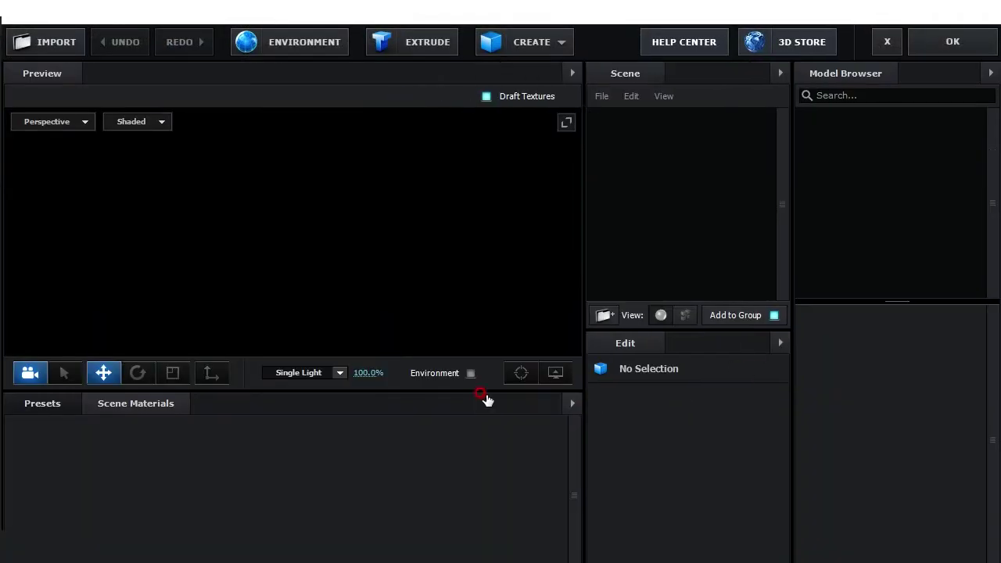
Extrude the ONE text and apply the Gold_Rim physical bevel preset to it
click(424, 41)
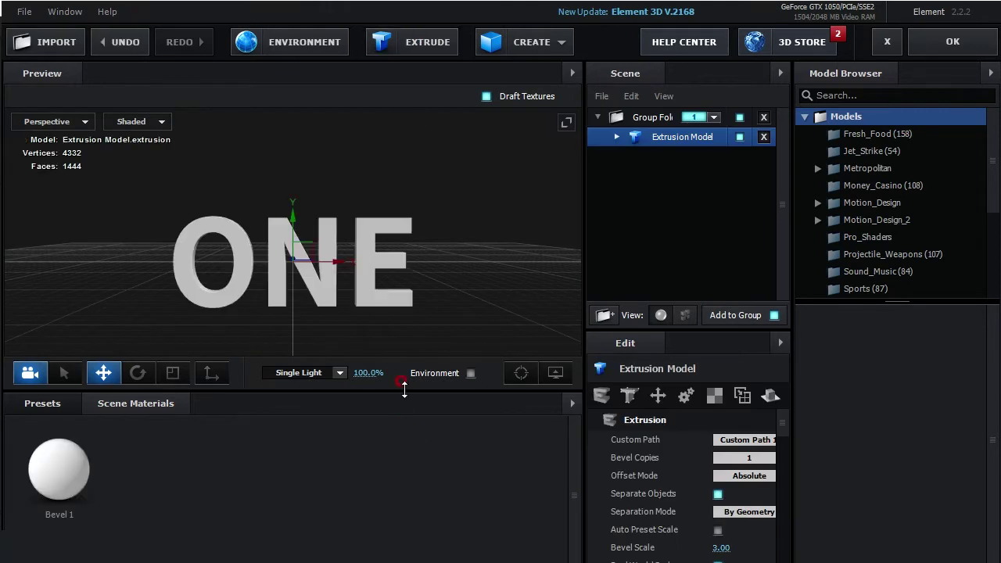
drag(451, 293, 410, 320)
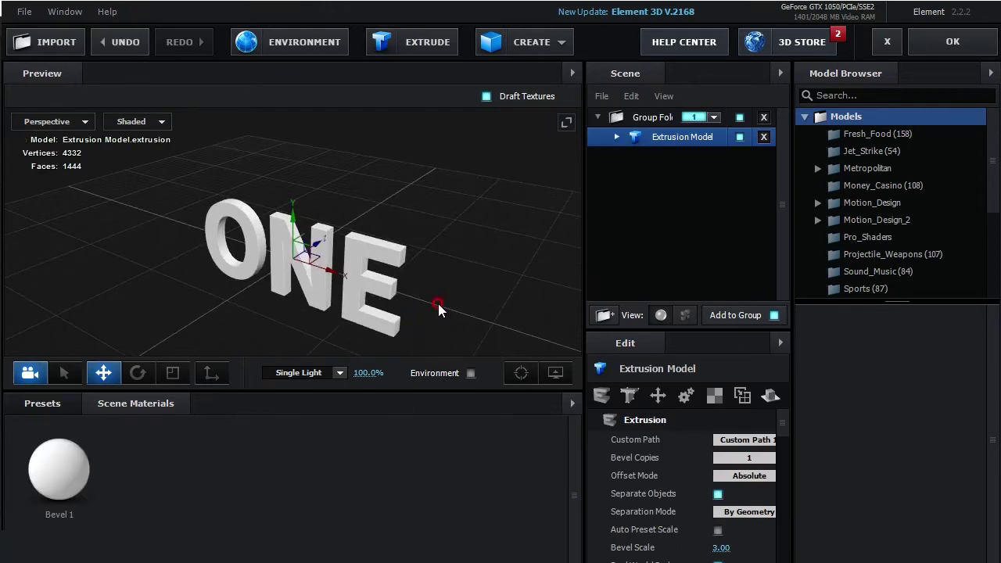
click(62, 404)
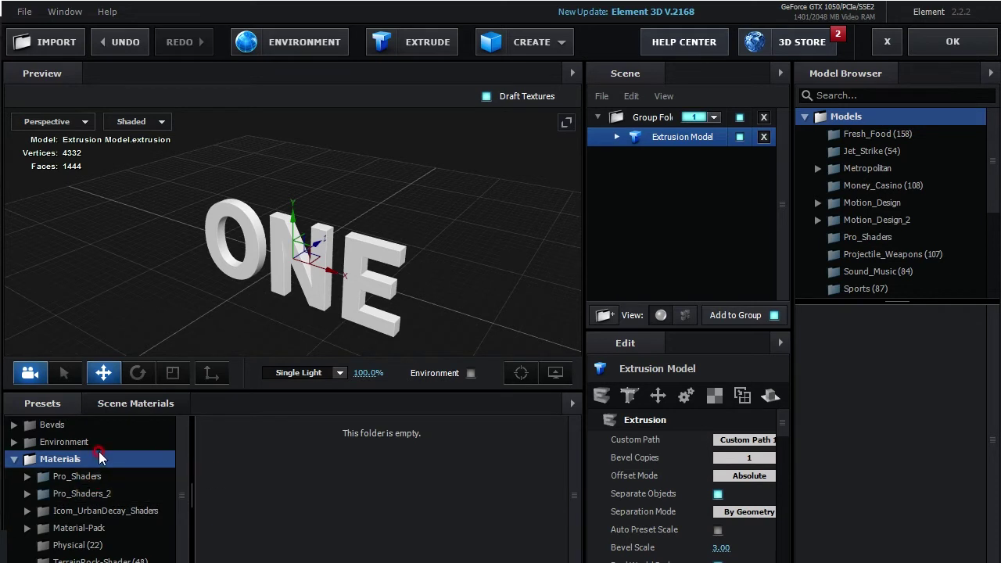
click(50, 424)
click(78, 442)
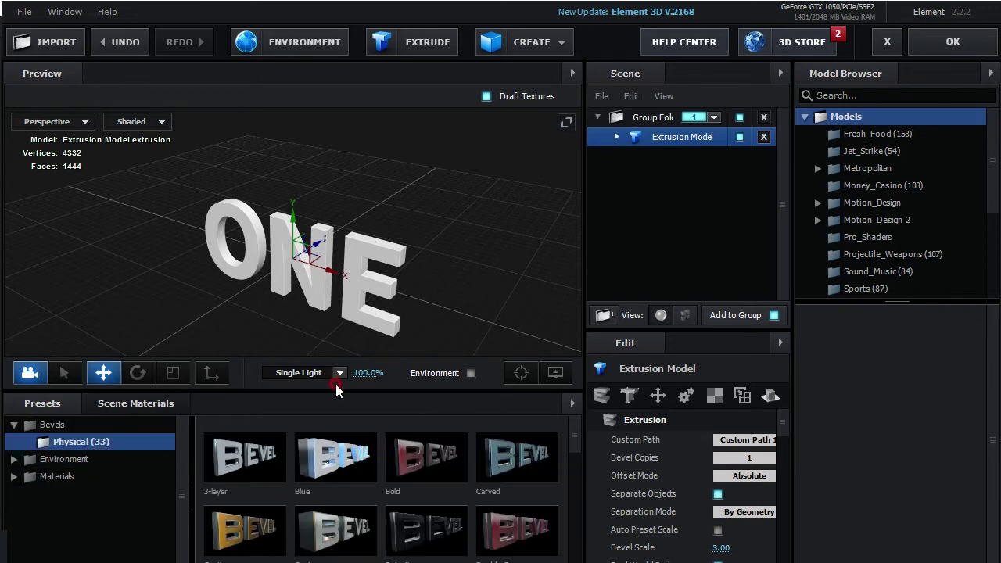
click(577, 456)
mouse_move(577, 456)
mouse_down()
mouse_move(597, 545)
mouse_move(610, 475)
mouse_up()
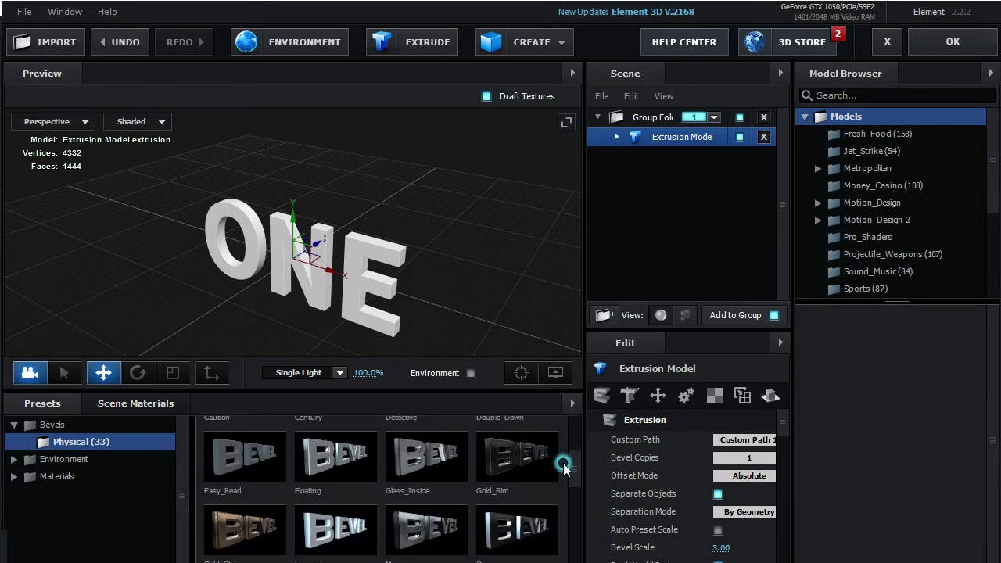
mouse_move(520, 457)
mouse_down()
mouse_move(634, 250)
mouse_move(398, 270)
mouse_up()
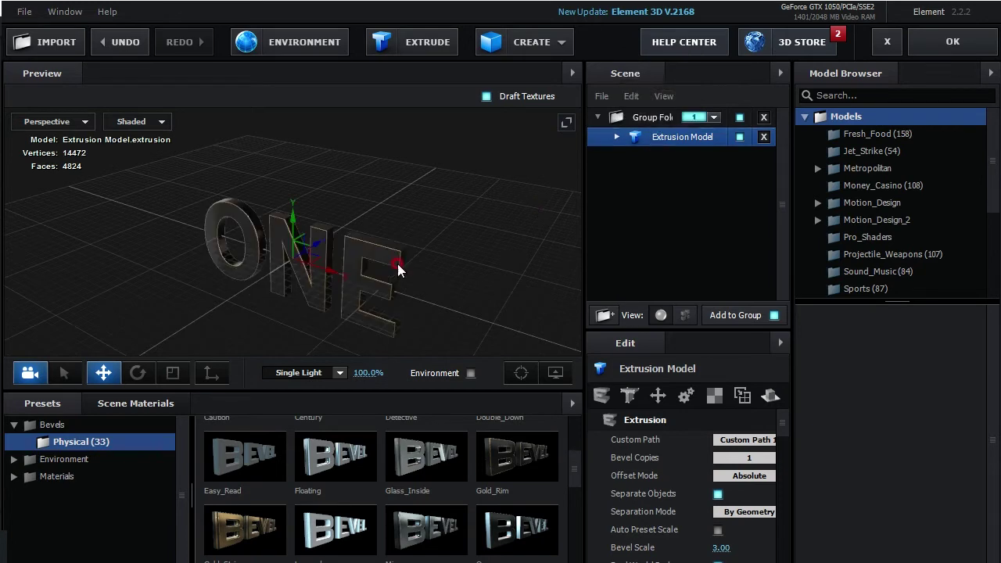
Add a Plane model to the Element 3D scene
mouse_move(442, 330)
mouse_down()
mouse_move(395, 228)
mouse_move(412, 232)
mouse_up()
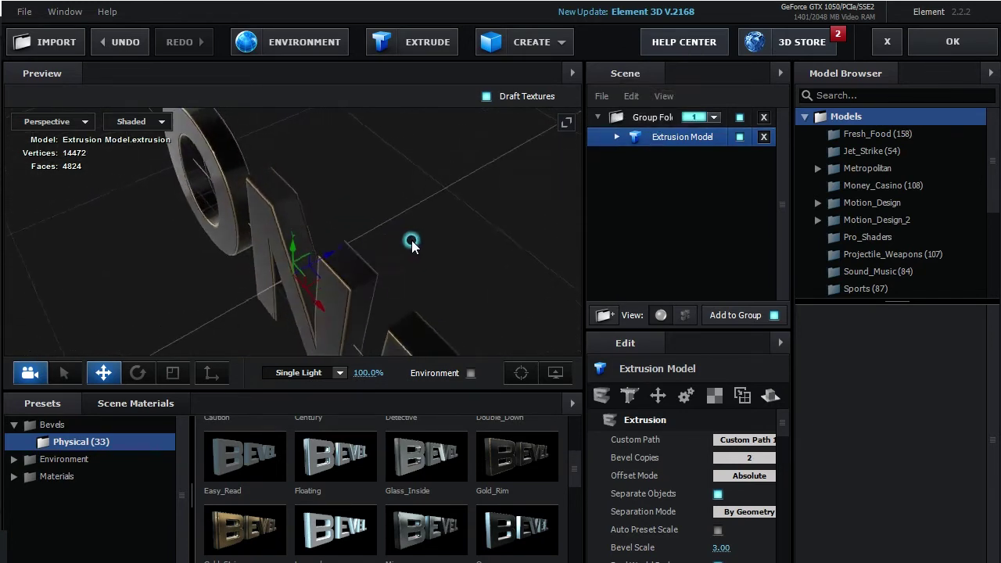
scroll(411, 226, down, 3)
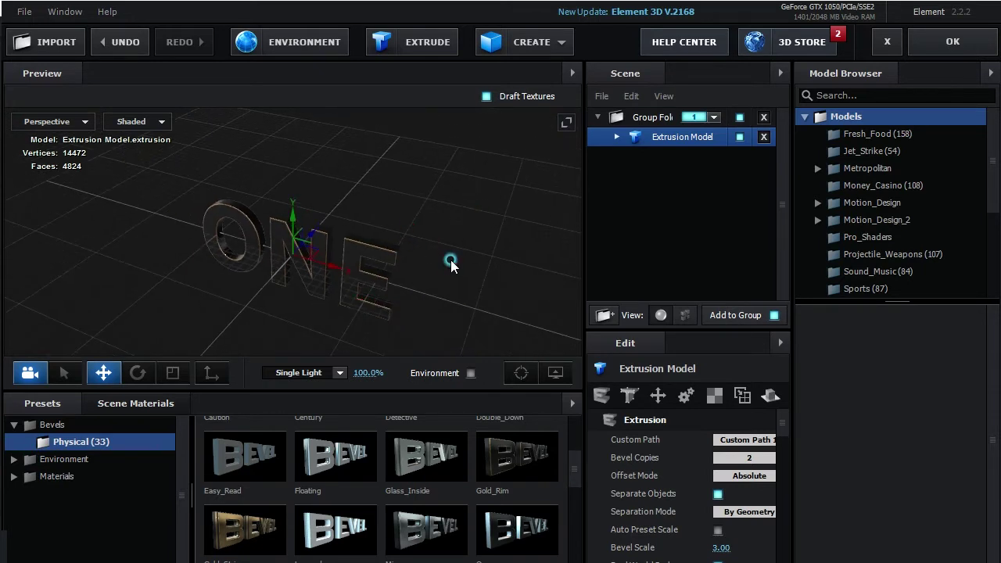
click(532, 42)
click(743, 74)
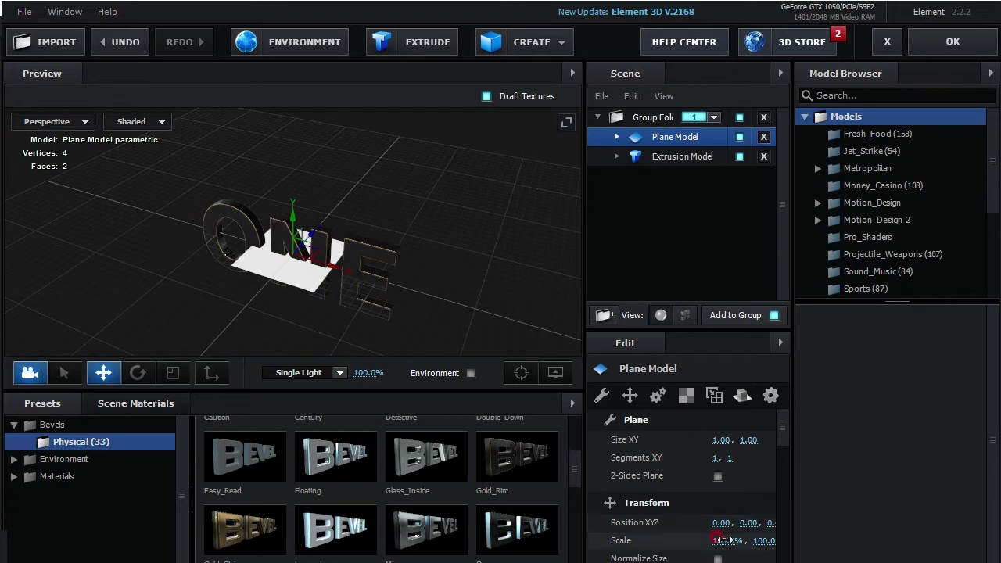
Scale the Plane Model to 5000% and drop it to Y -0.47 in the Left view, then return to Perspective
click(726, 540)
text(5000)
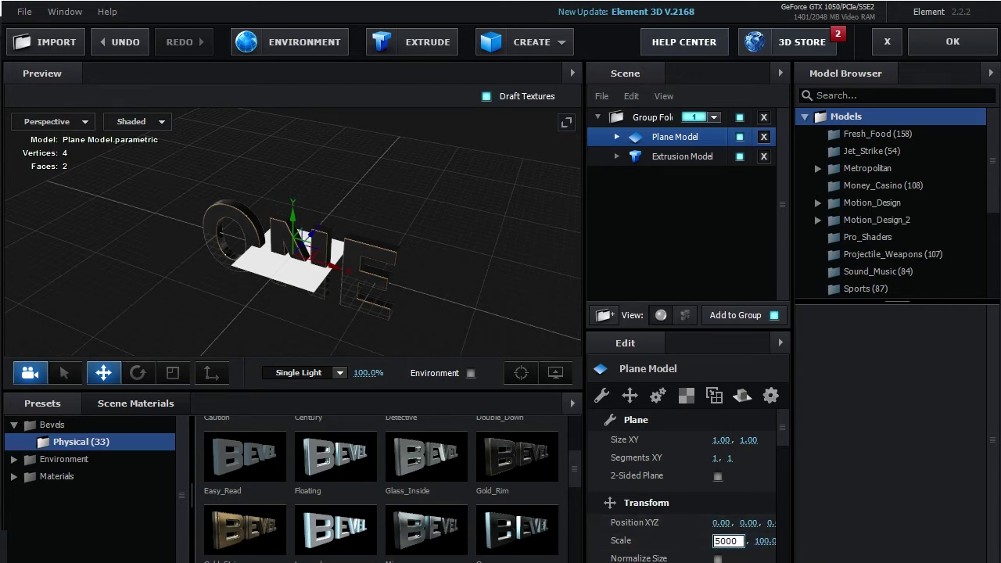
key(Return)
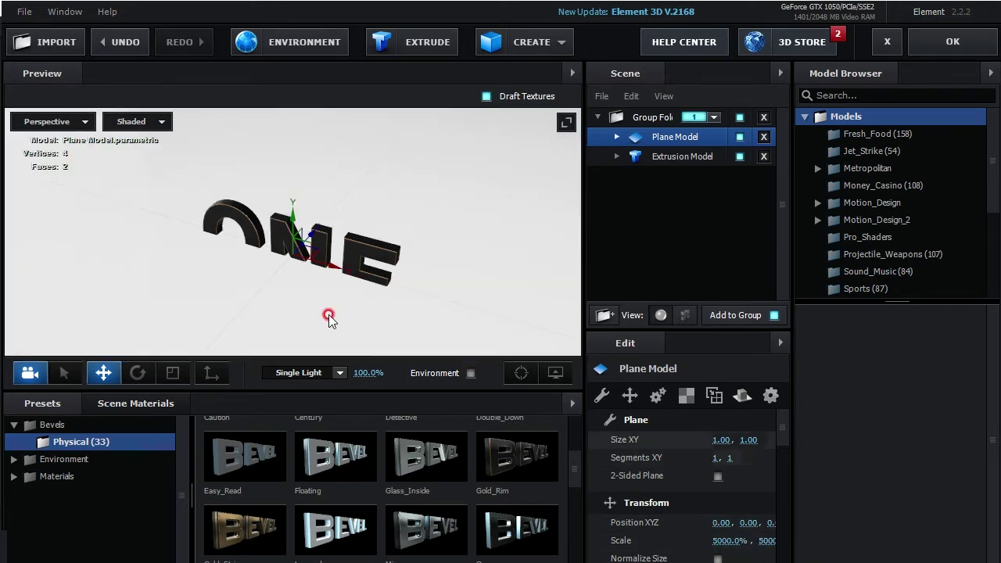
click(41, 130)
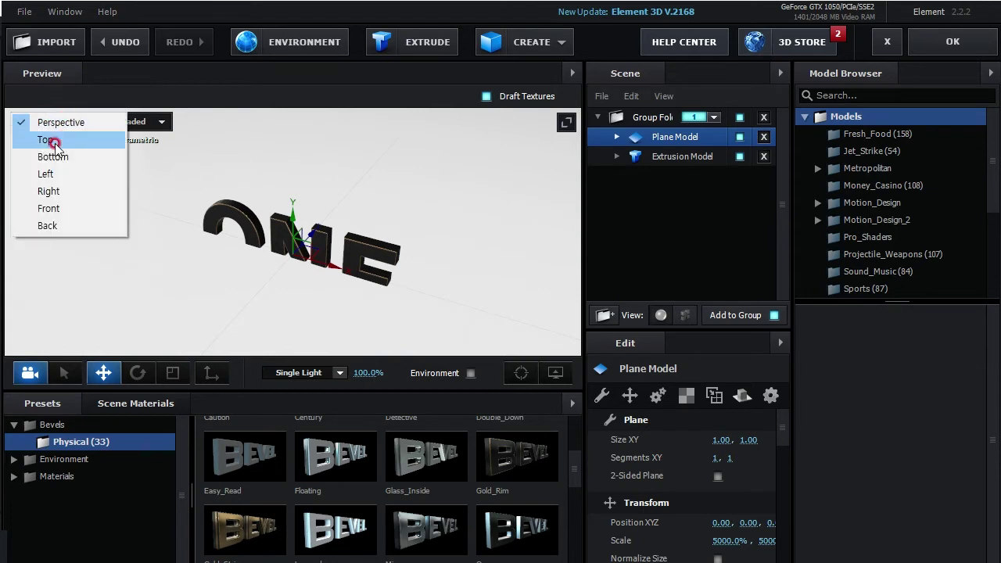
click(47, 173)
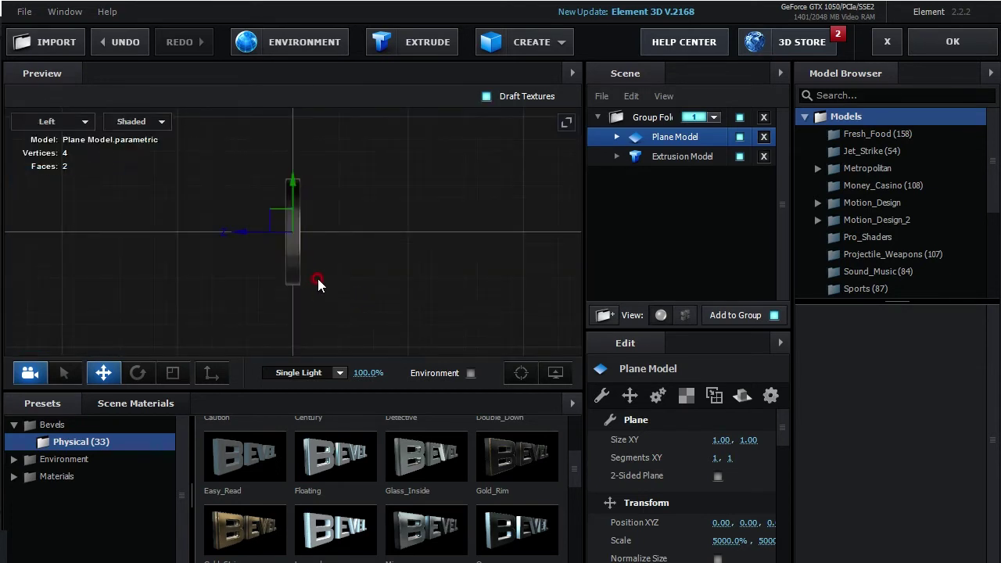
scroll(306, 227, up, 2)
scroll(305, 230, up, 2)
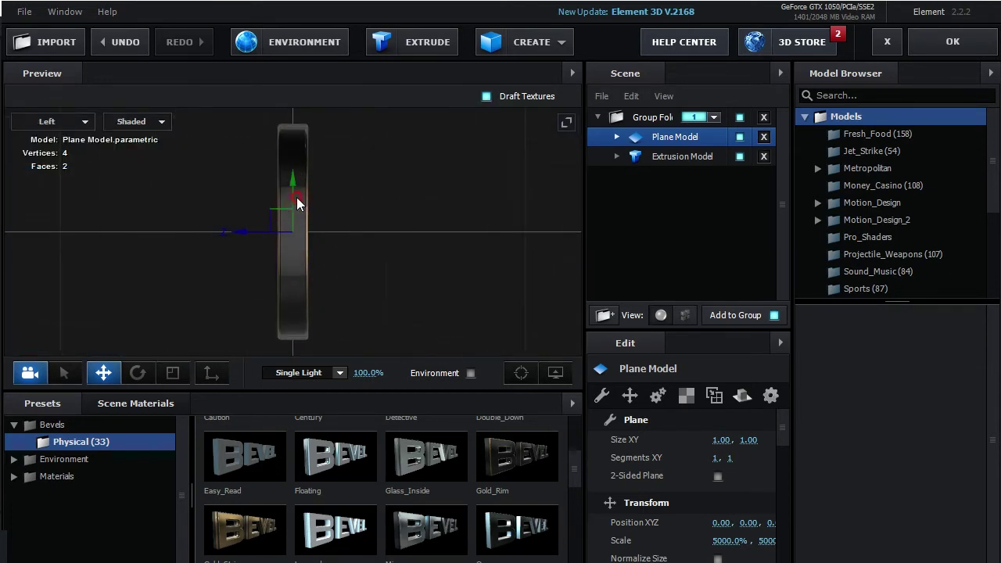
drag(297, 202, 297, 311)
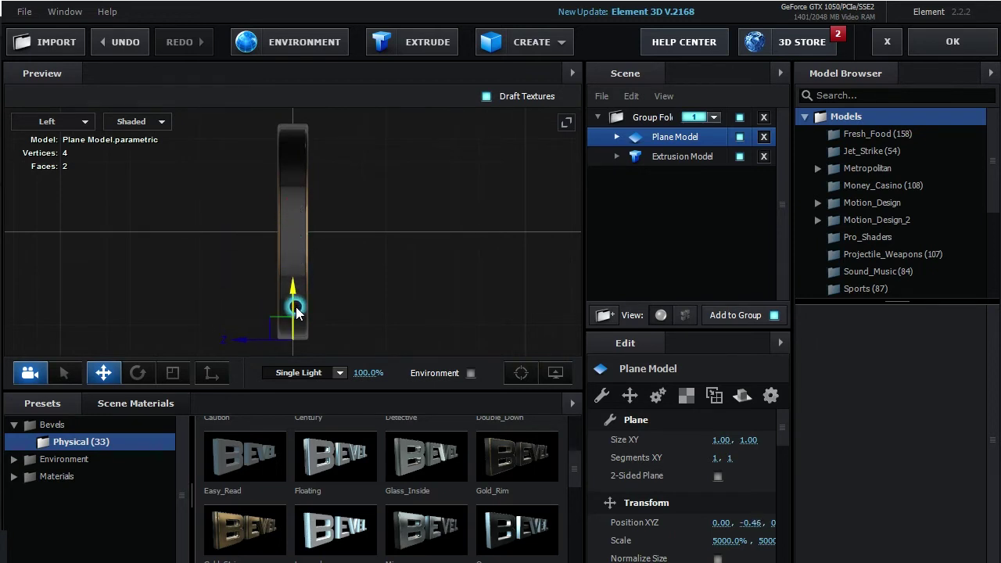
drag(297, 311, 294, 313)
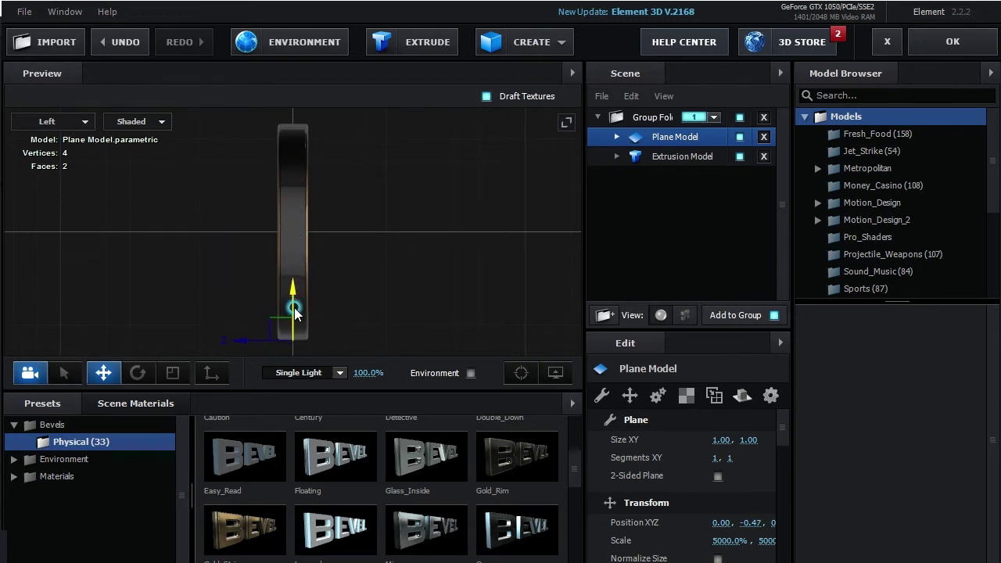
click(49, 121)
click(58, 118)
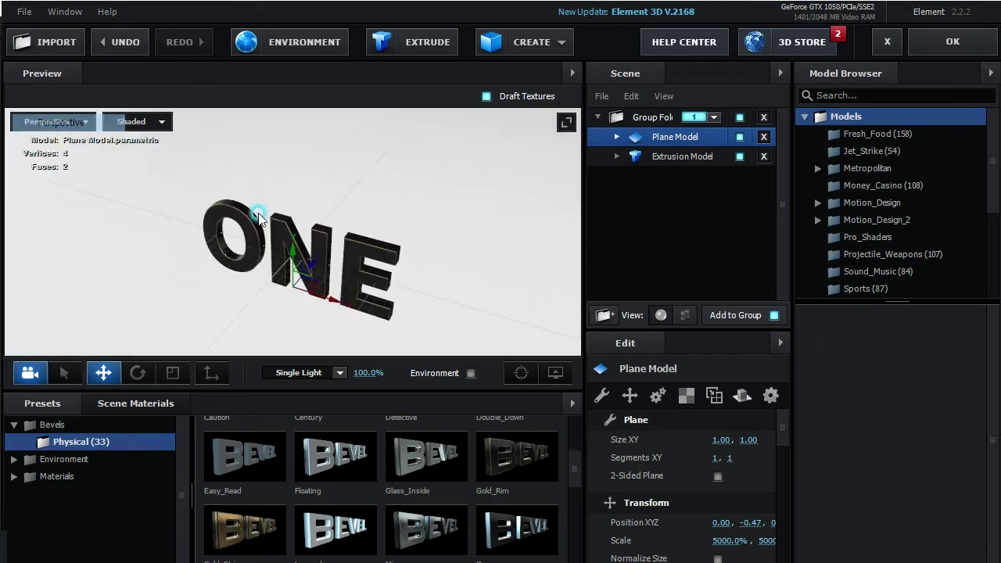
click(469, 332)
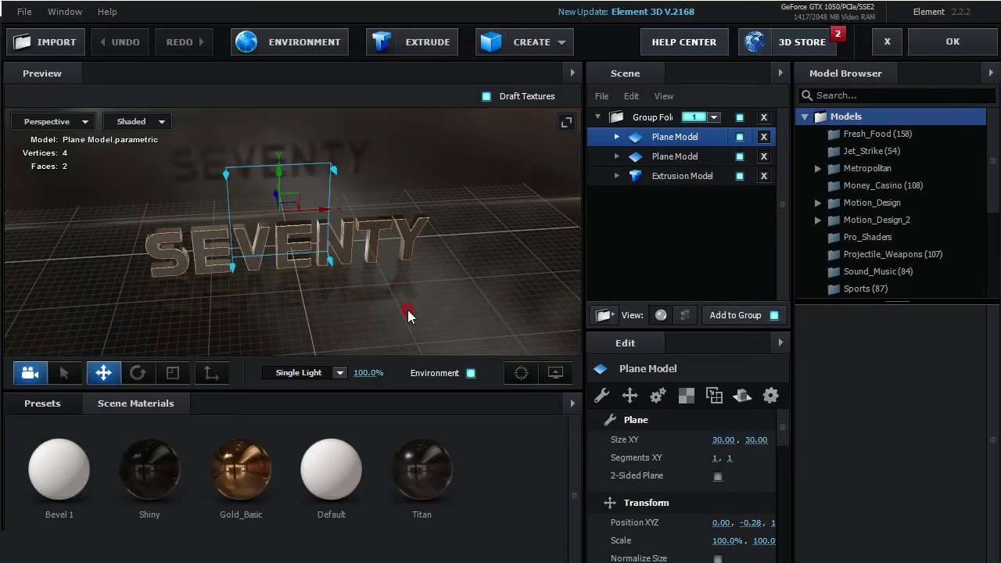
drag(463, 307, 317, 308)
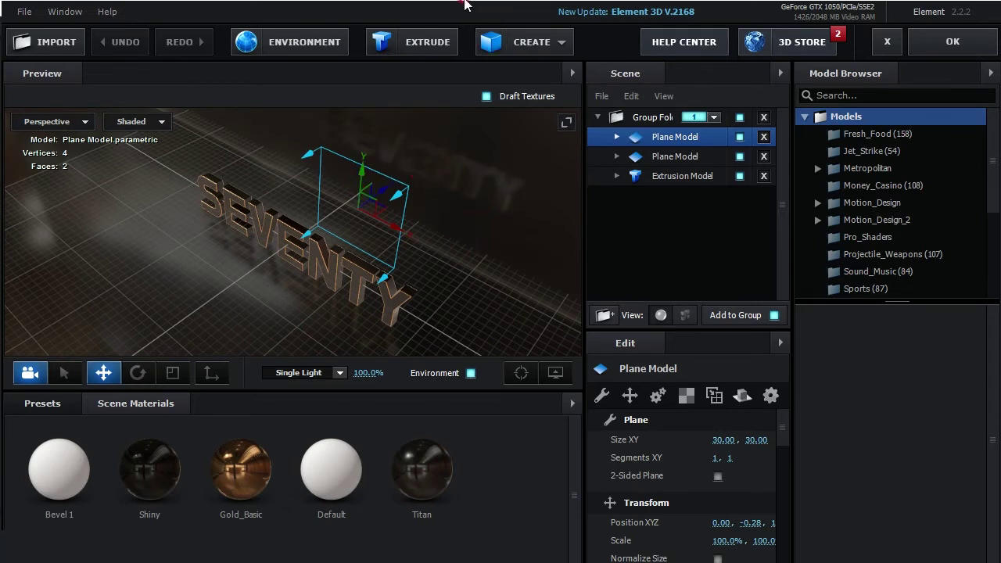
click(637, 158)
click(617, 157)
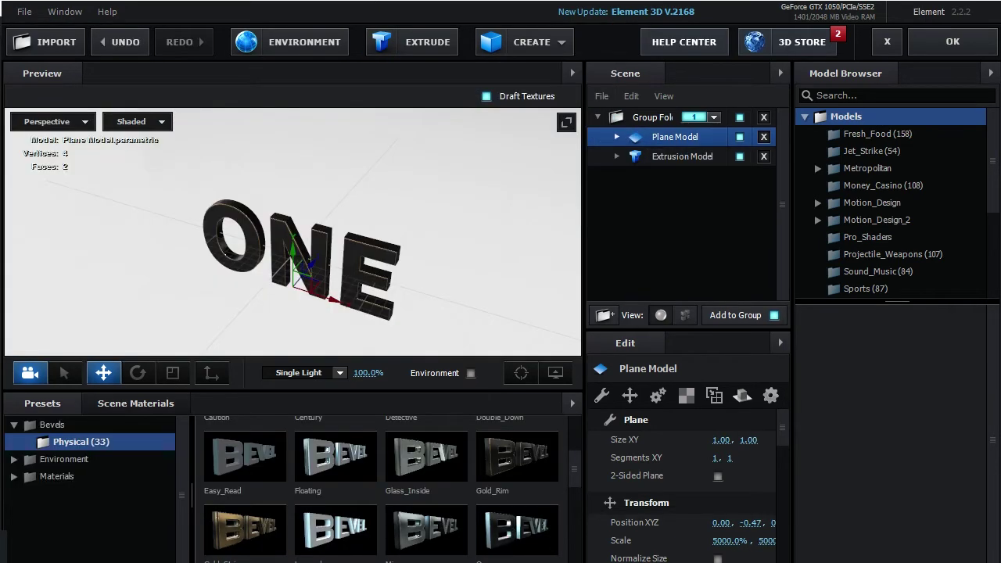
Drag the Titan preset from Material-Pack > Metal onto the floor Plane Model
click(62, 476)
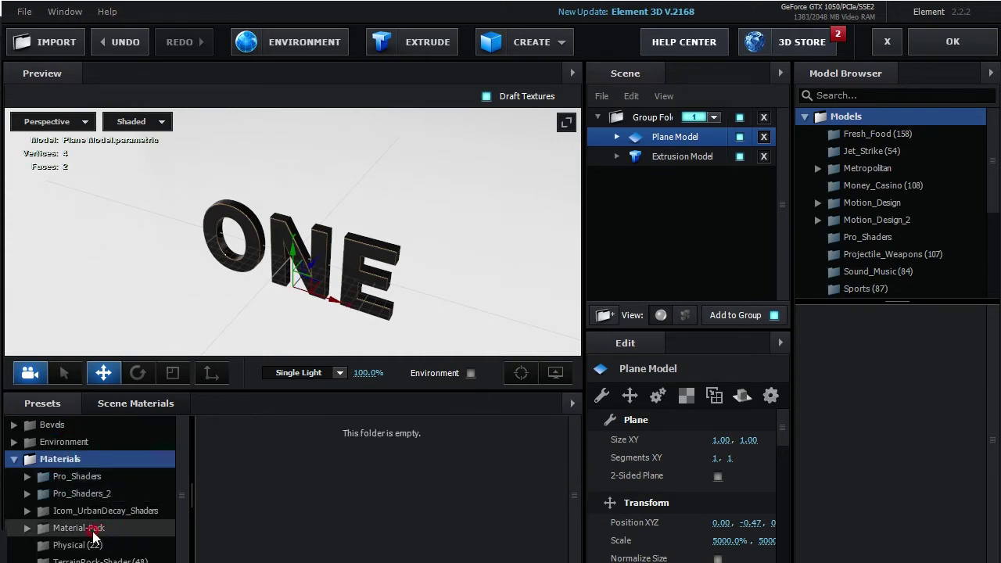
click(82, 528)
scroll(129, 518, down, 5)
scroll(129, 517, up, 1)
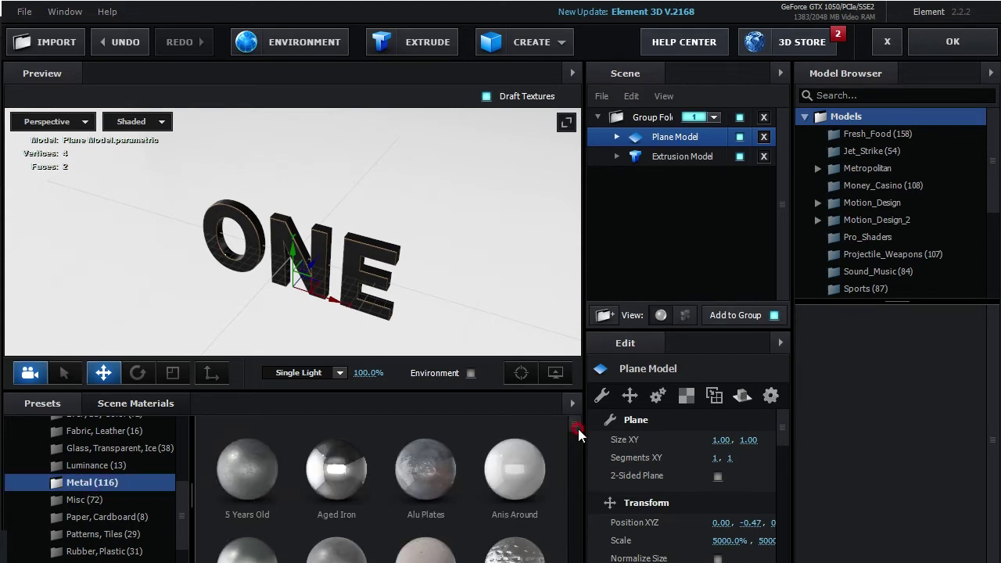
drag(579, 432, 572, 545)
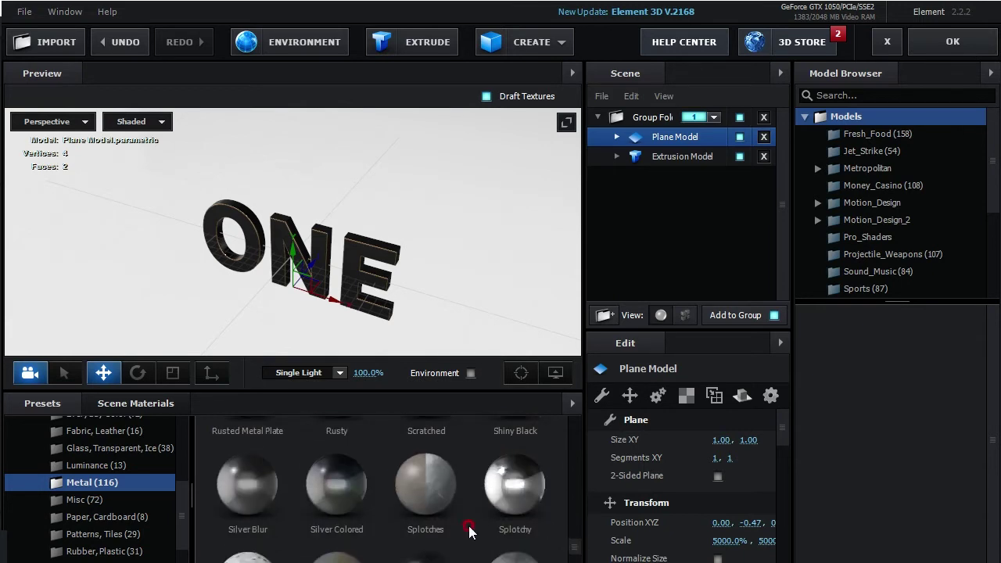
scroll(395, 520, down, 2)
scroll(394, 514, down, 1)
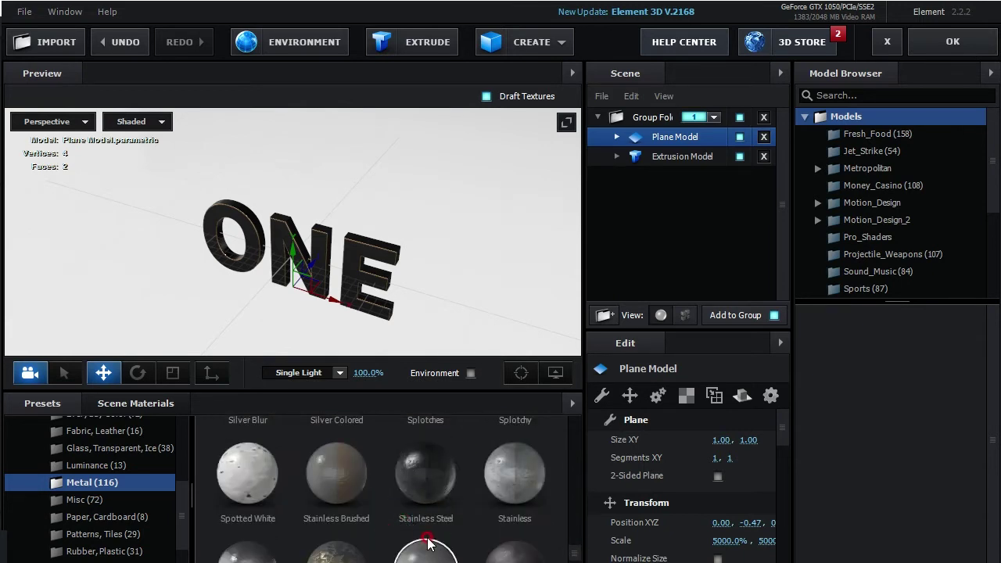
scroll(468, 526, down, 2)
scroll(463, 520, down, 2)
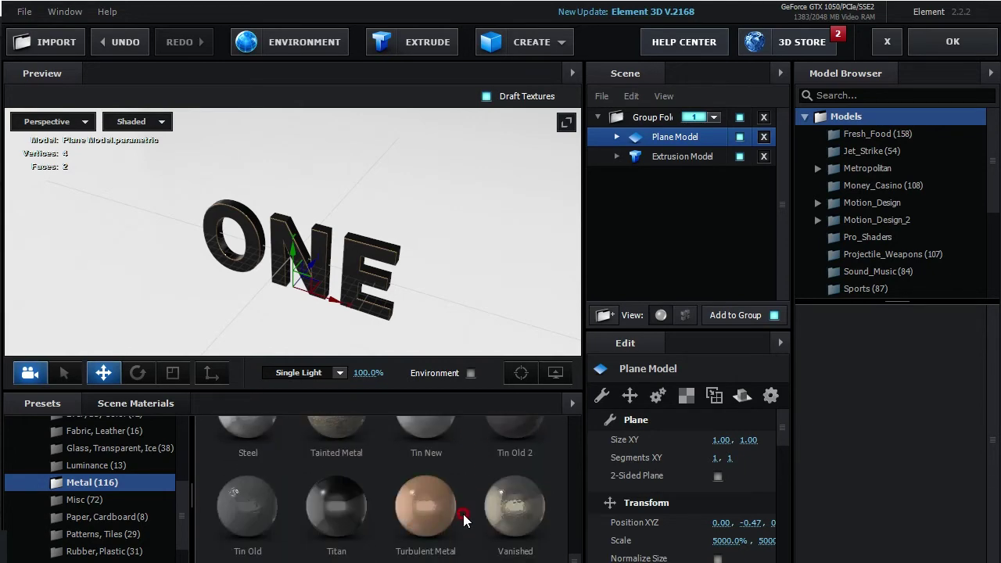
drag(337, 506, 652, 136)
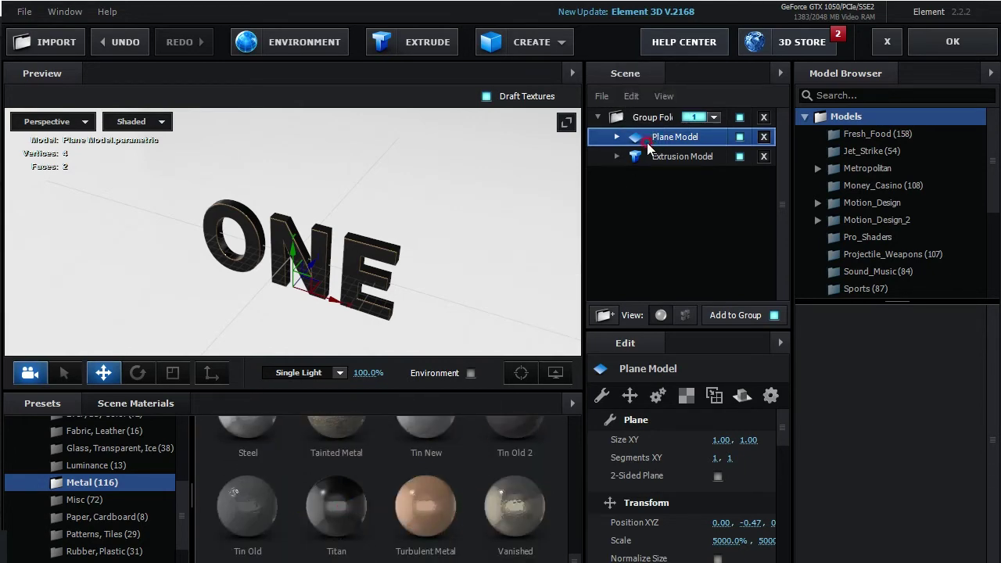
drag(465, 321, 443, 336)
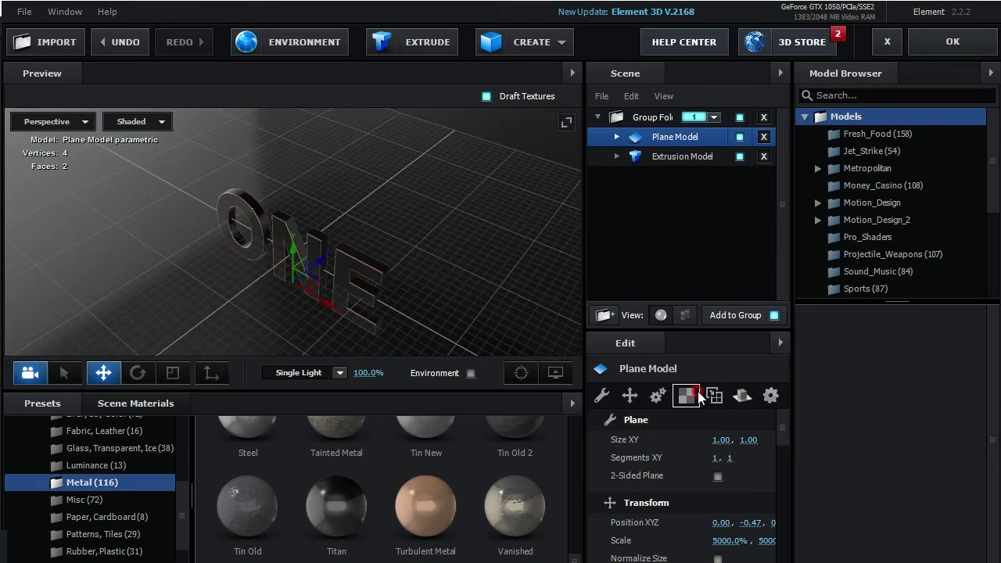
Set the floor plane's Reflect Mode to Mirror Surface
click(738, 397)
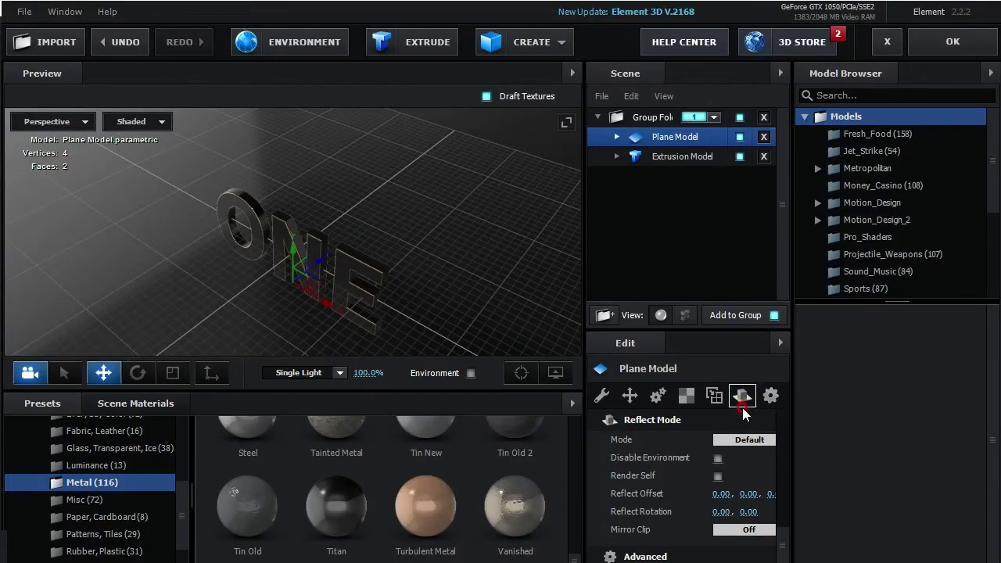
click(739, 441)
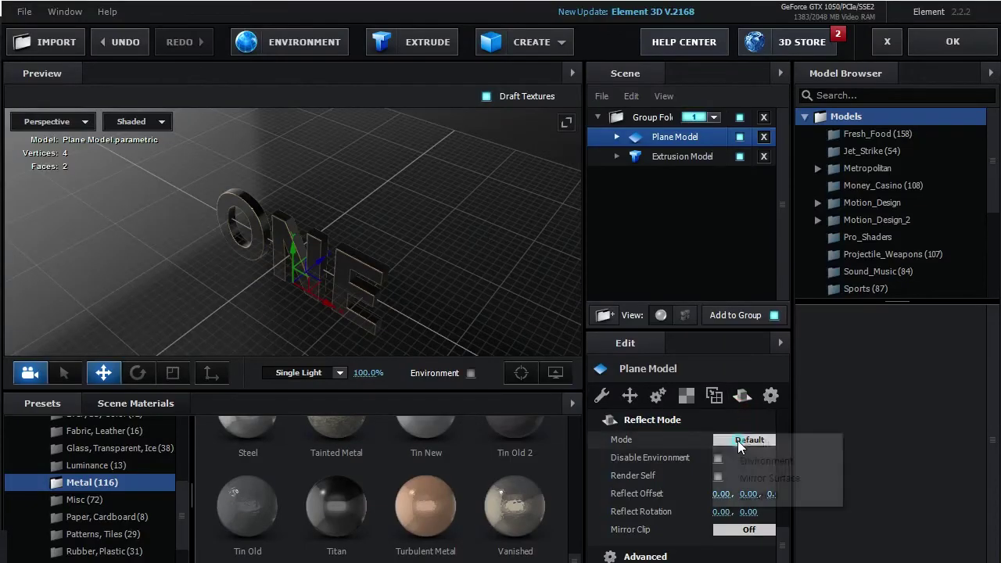
click(753, 478)
drag(436, 313, 423, 332)
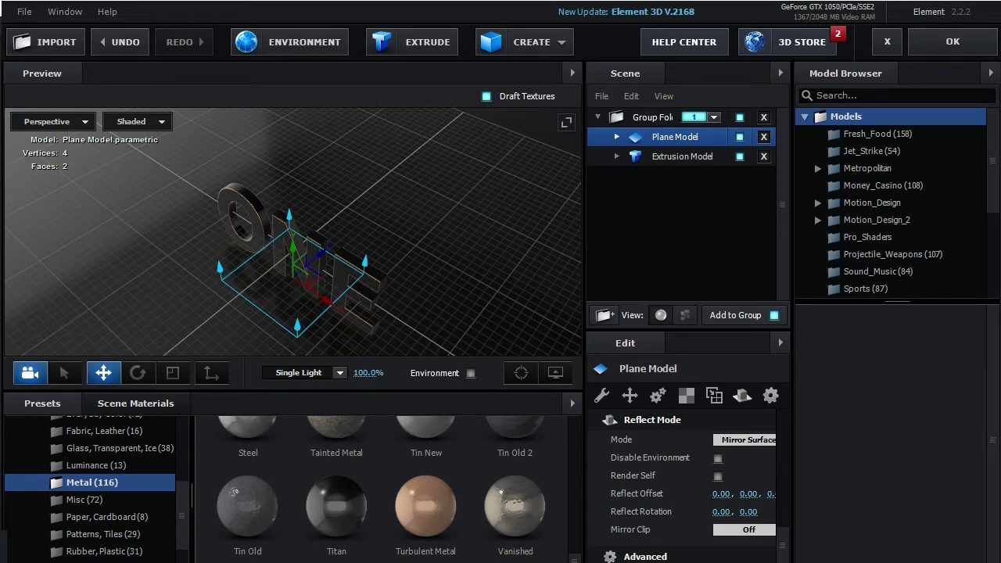
Use the V1_Environment Studio_warm_blurred preset as the environment and show it in the preview
drag(188, 512, 183, 404)
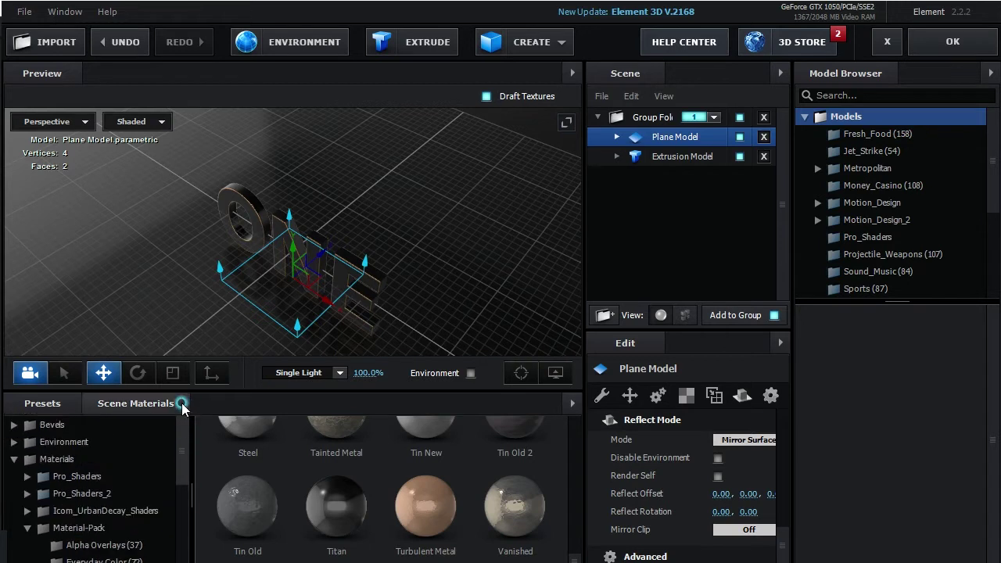
click(67, 448)
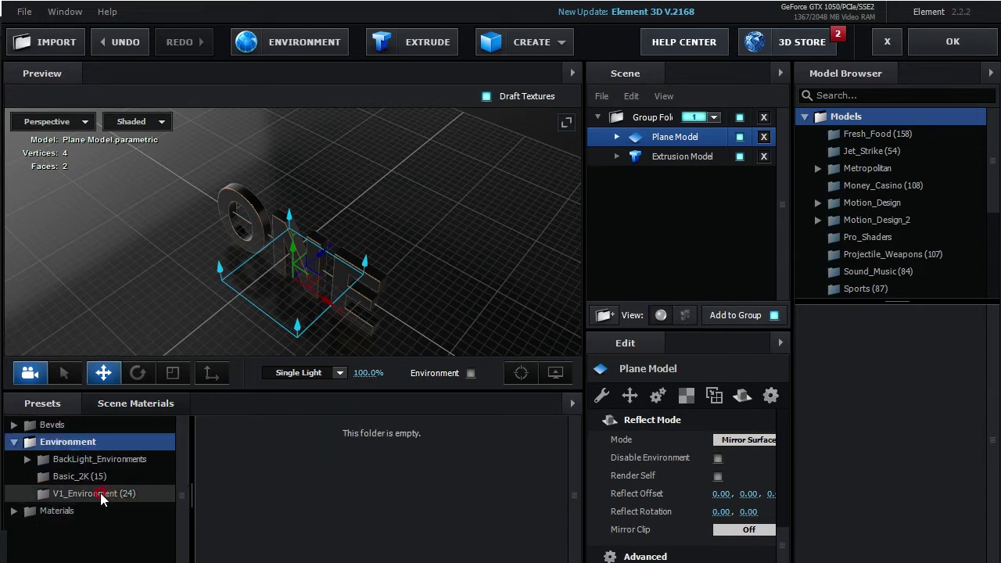
click(73, 494)
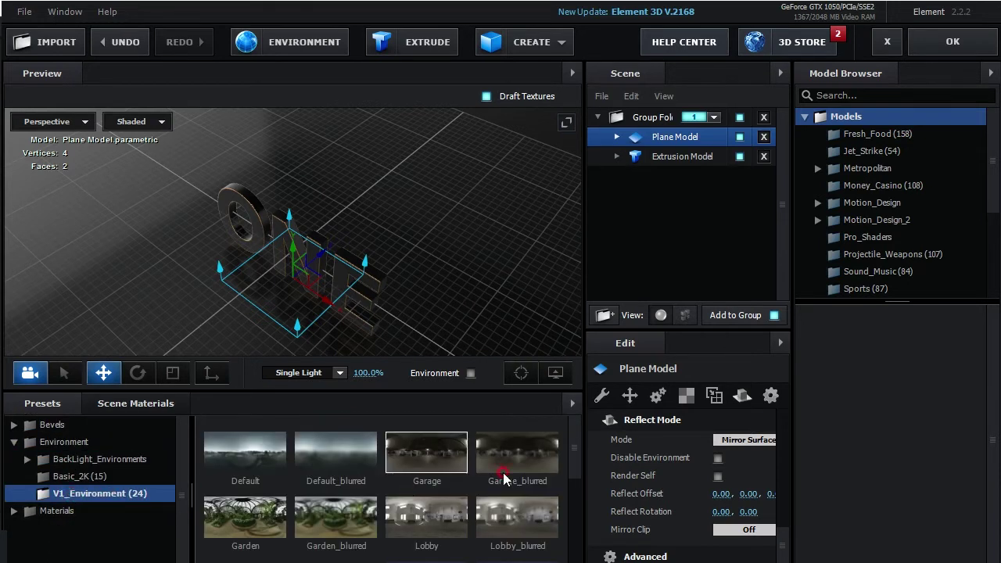
scroll(575, 481, down, 2)
scroll(574, 481, down, 3)
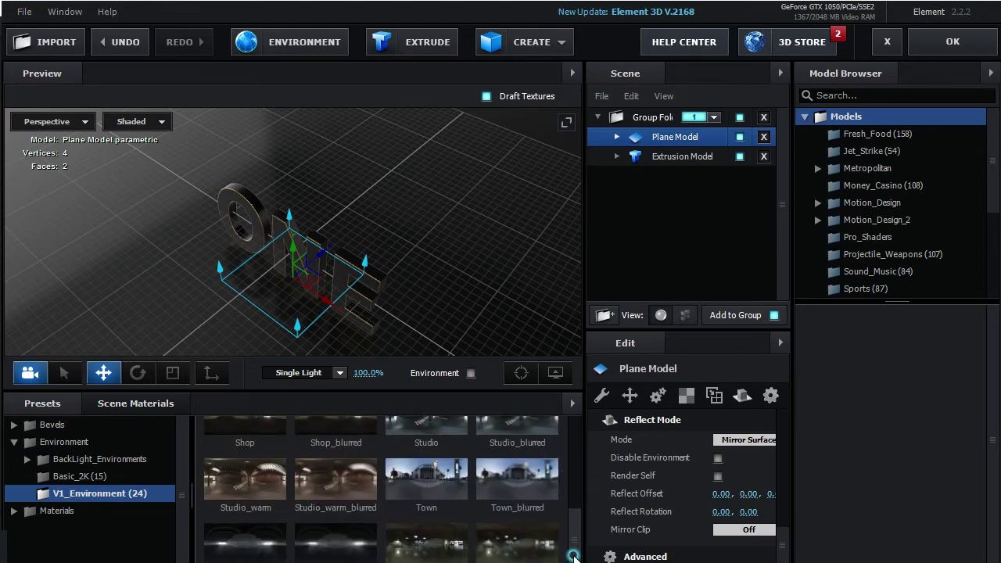
click(327, 498)
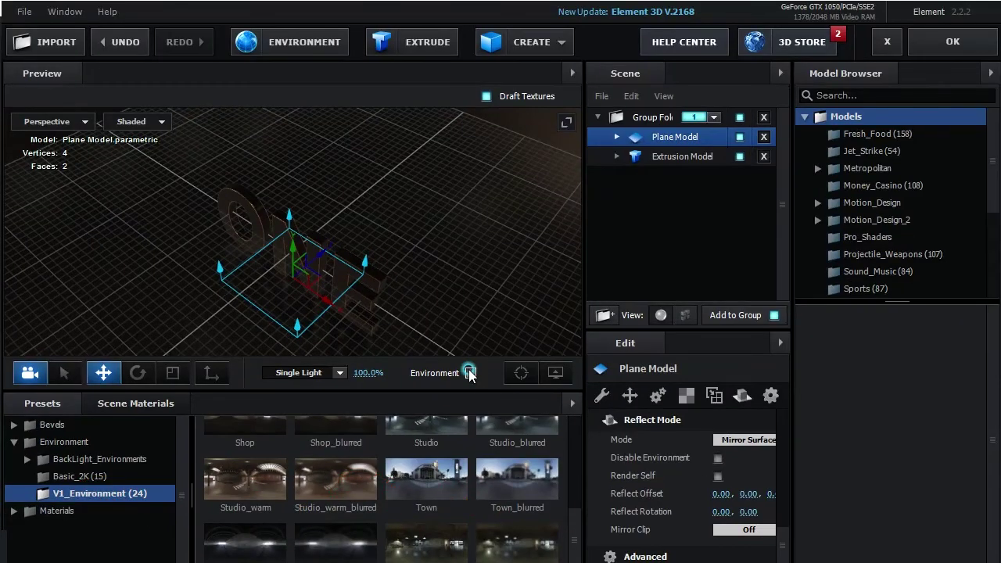
click(470, 373)
Duplicate the mirror-surface floor Plane Model with Ctrl+D
drag(442, 293, 466, 267)
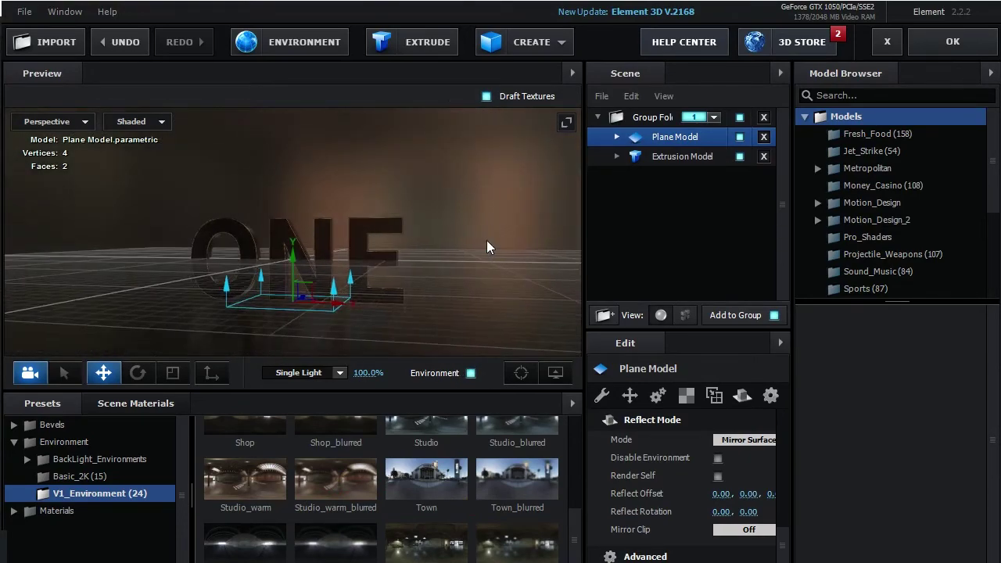
right_click(435, 248)
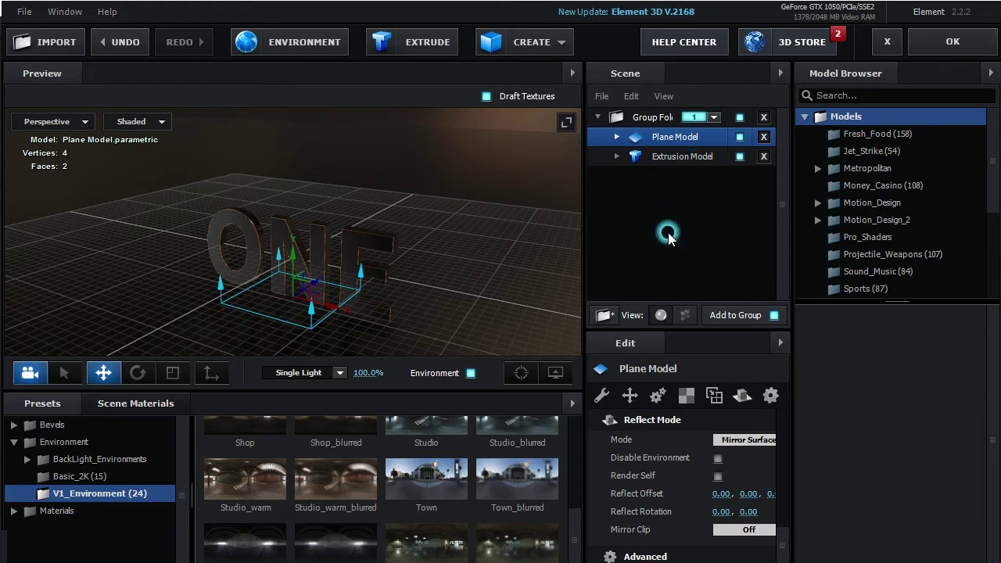
key(ctrl+d)
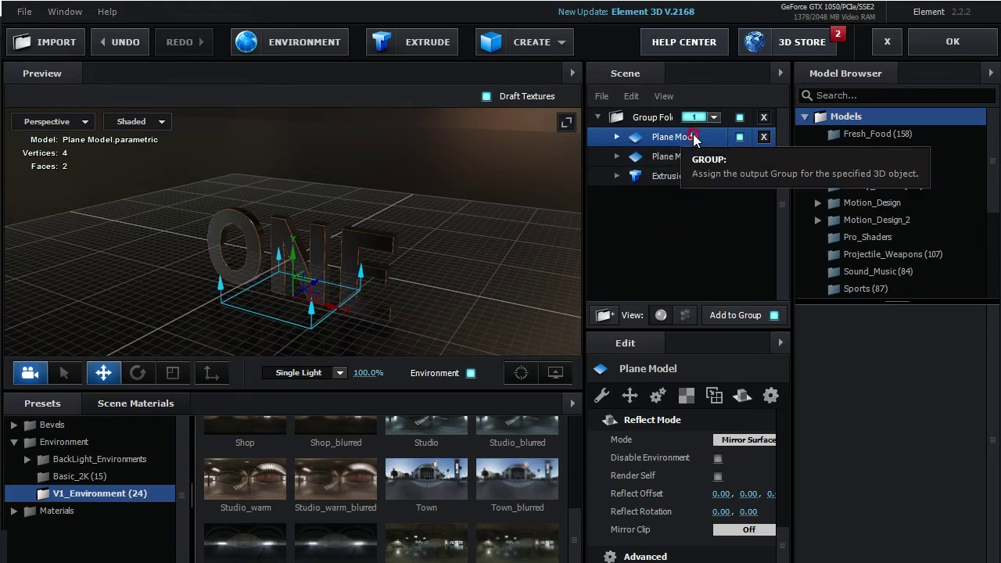
Stand the duplicated plane upright by setting its Orientation X to 270
click(141, 380)
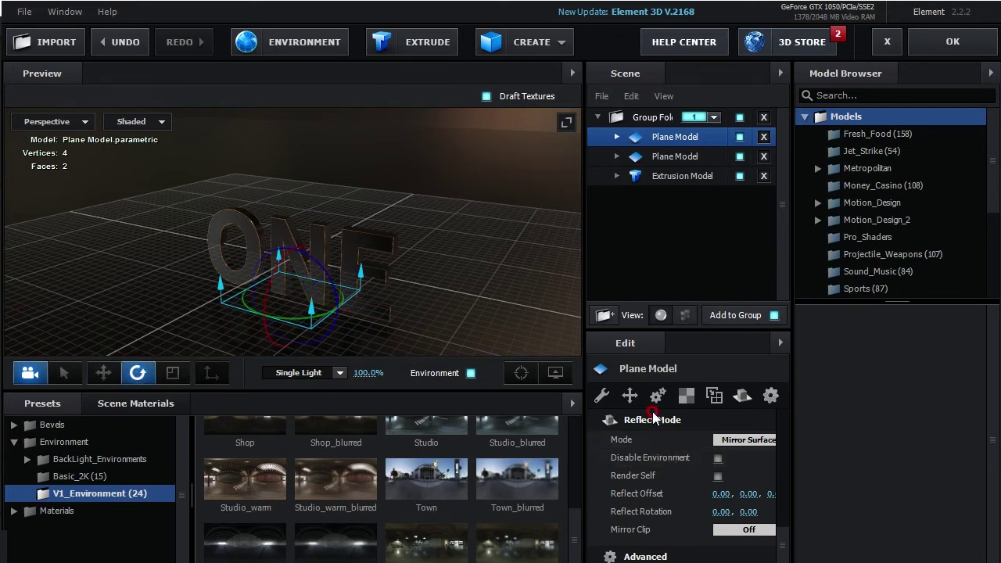
click(629, 396)
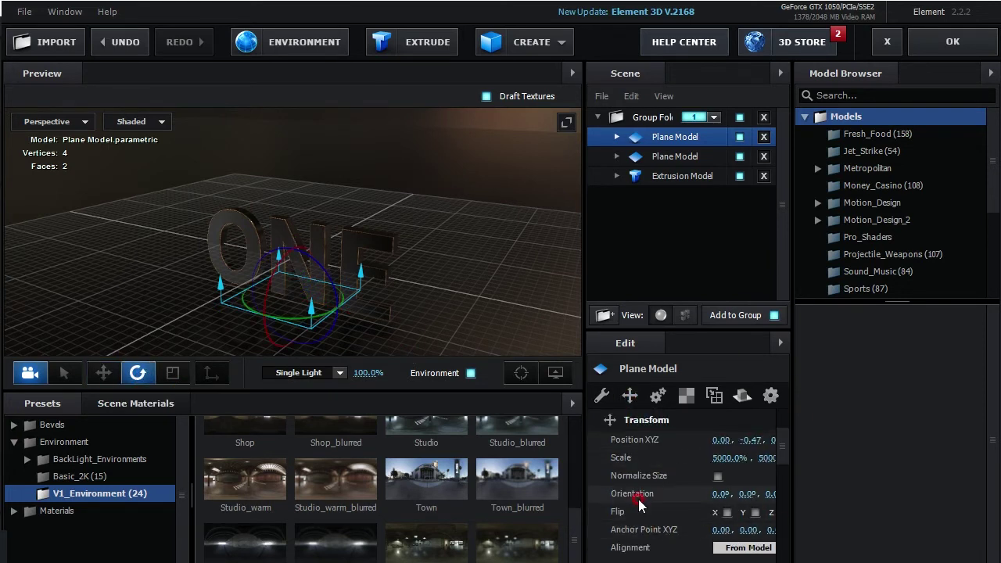
click(718, 493)
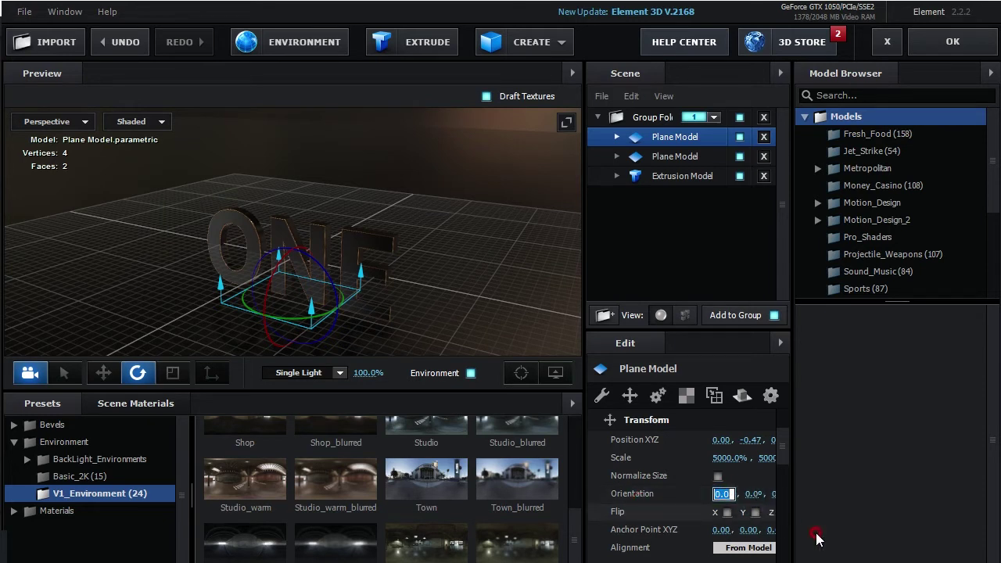
text(270)
key(Return)
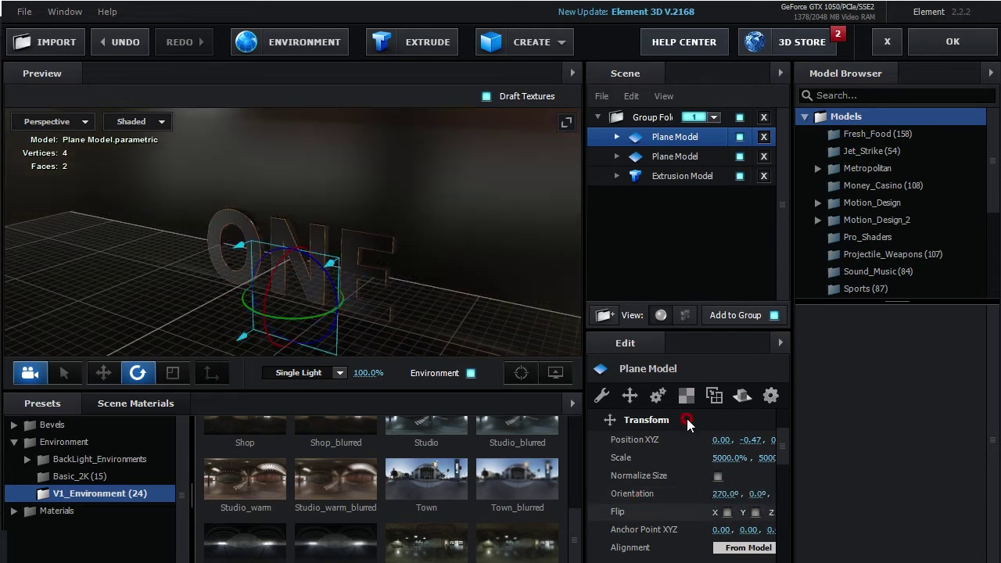
click(107, 365)
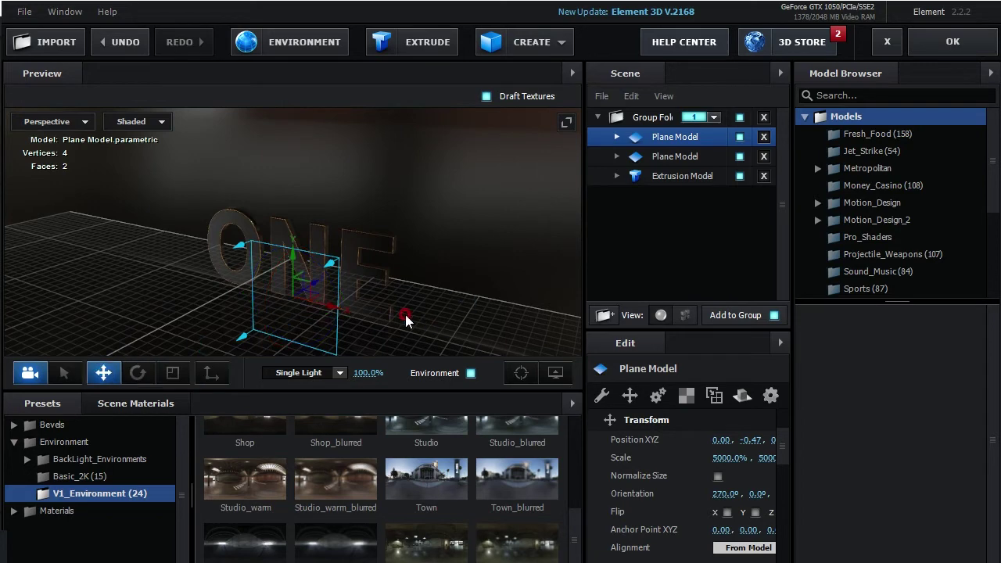
In Top view, push the upright plane back behind the ONE text, then return to Perspective
mouse_move(424, 331)
mouse_down()
mouse_move(380, 339)
mouse_move(357, 330)
mouse_up()
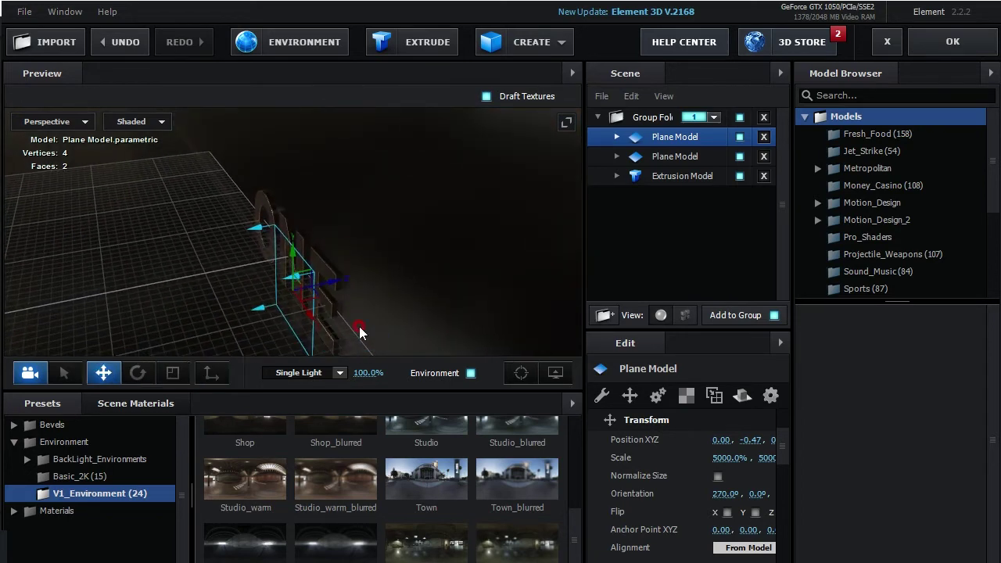
click(63, 123)
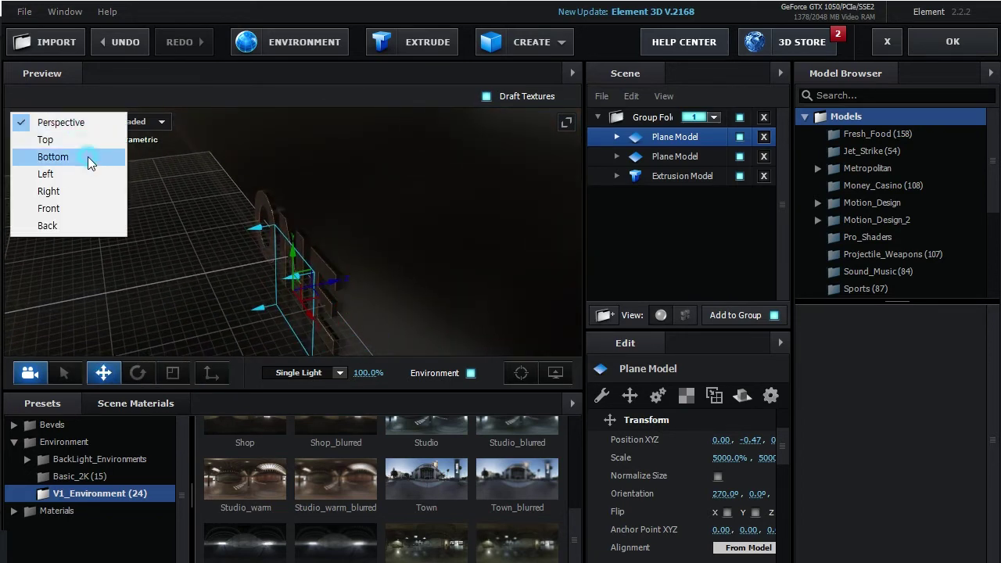
click(47, 139)
scroll(380, 273, down, 2)
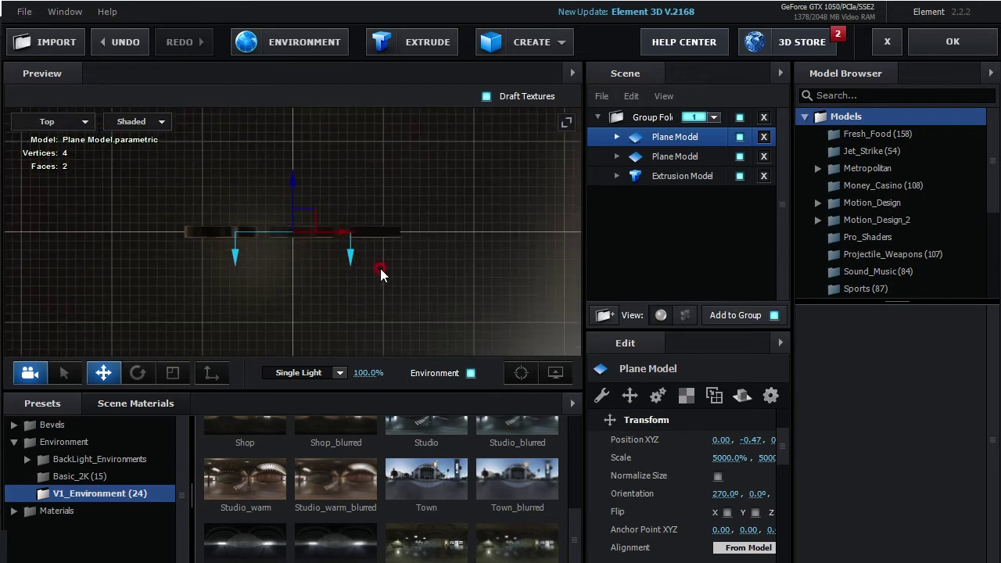
drag(291, 184, 293, 103)
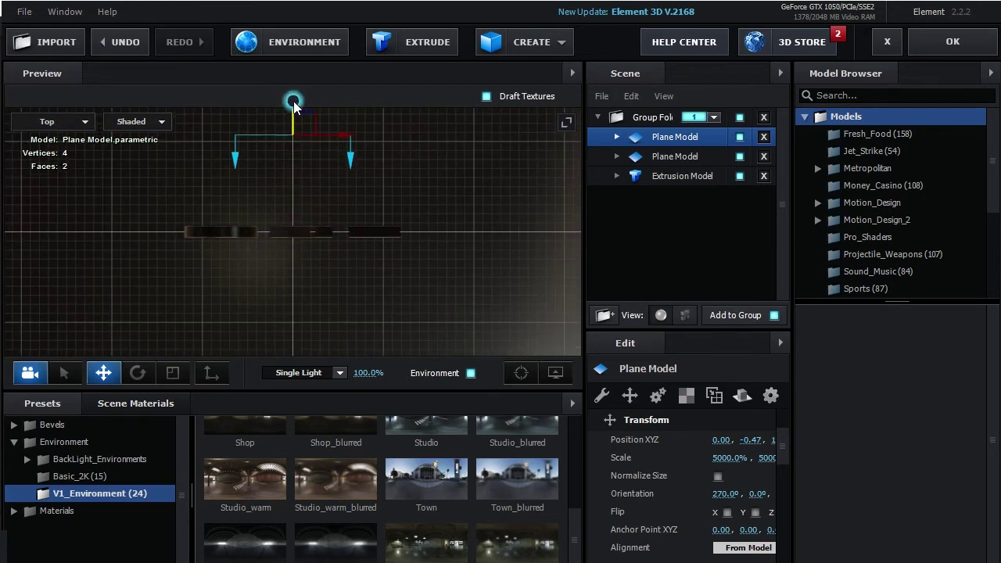
right_click(490, 215)
click(59, 122)
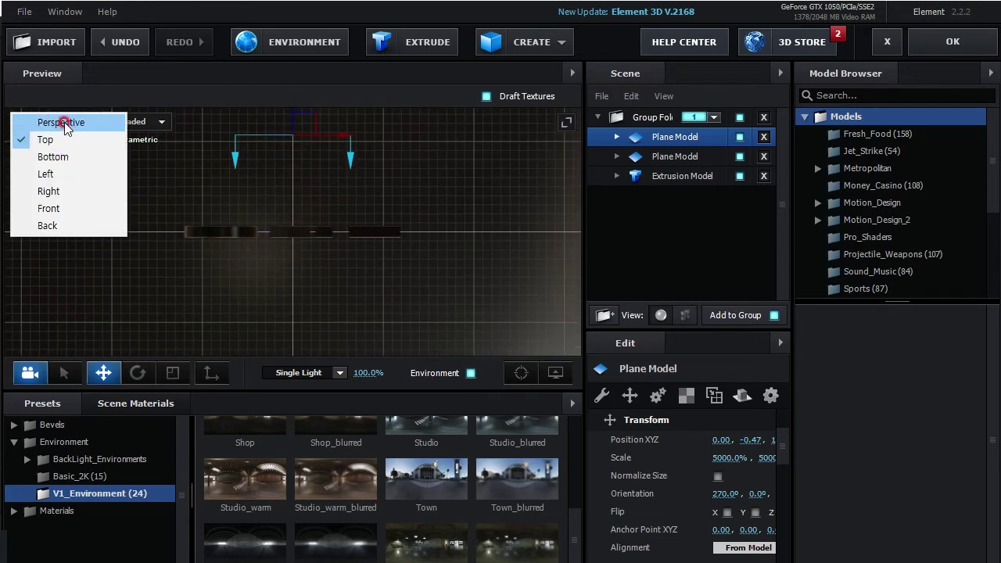
click(49, 123)
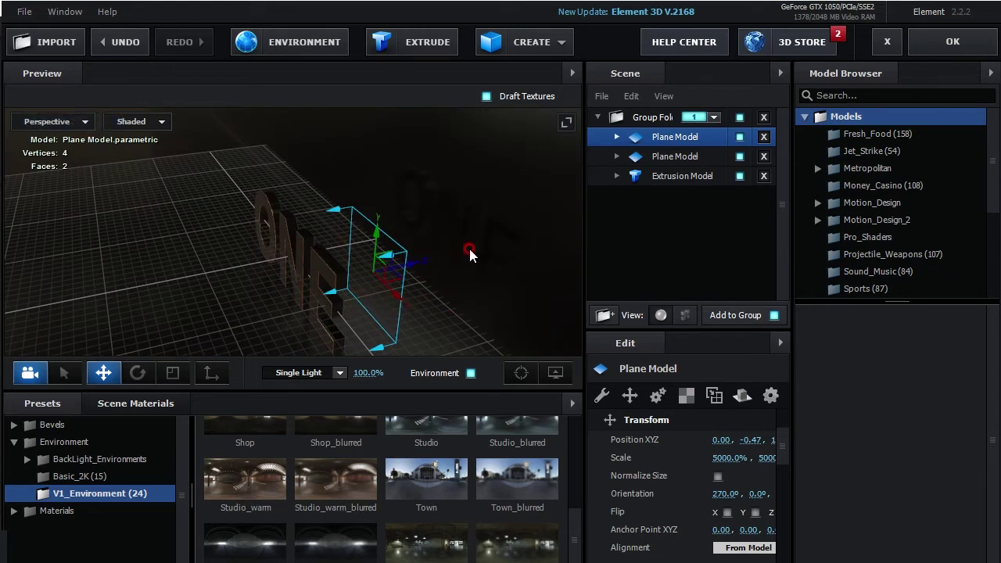
mouse_move(451, 292)
mouse_down()
mouse_move(413, 344)
mouse_move(538, 306)
mouse_move(521, 297)
mouse_up()
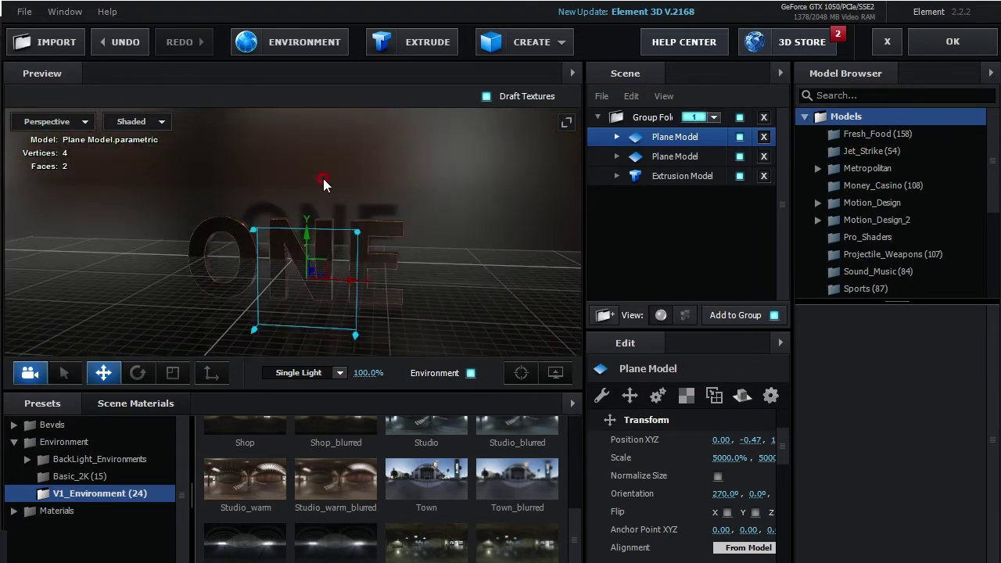
mouse_move(399, 281)
mouse_down()
mouse_move(355, 209)
mouse_move(357, 225)
mouse_up()
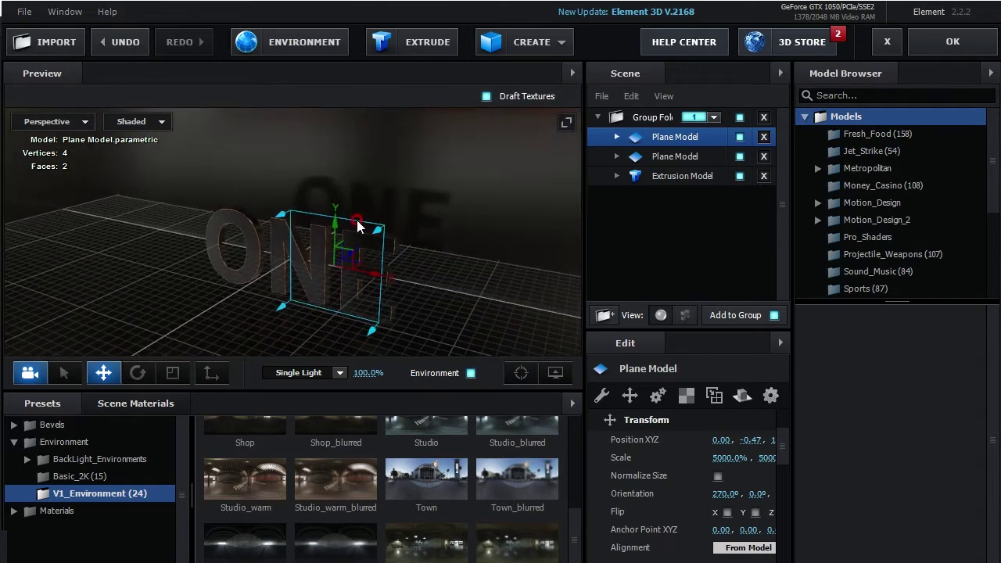
Apply the Element 3D scene, preview the comp animation, and return the playhead to frame 0
click(955, 41)
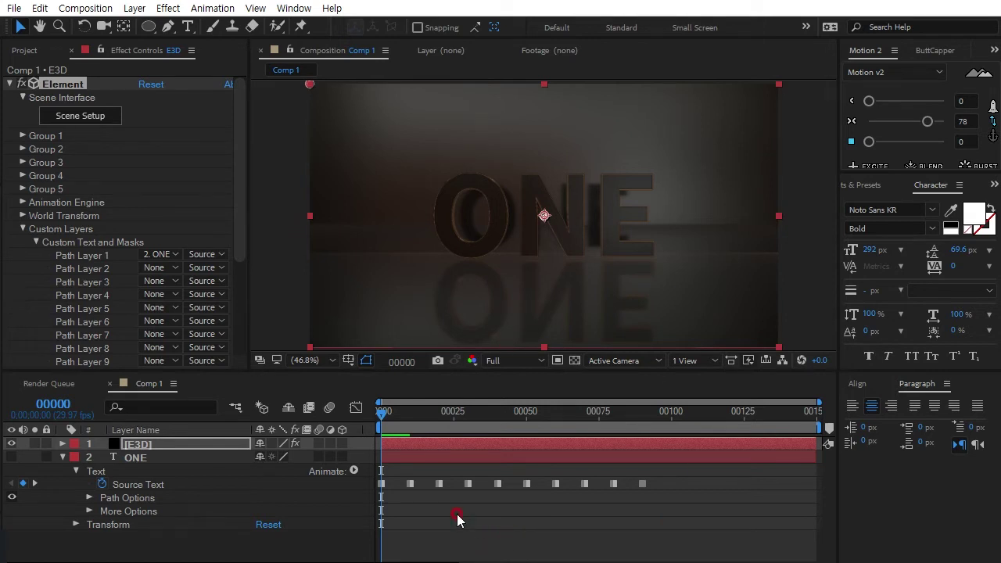
key(space)
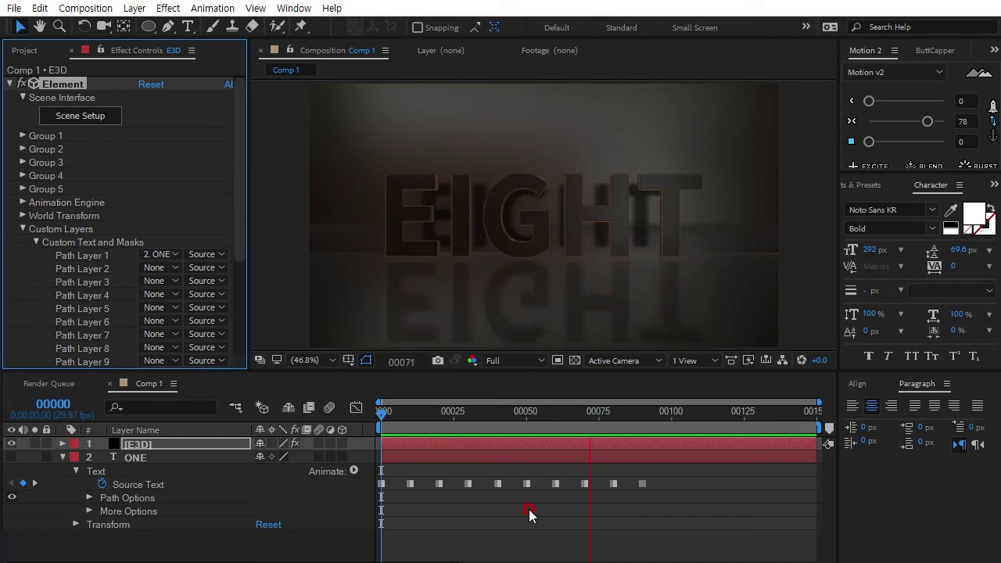
click(624, 414)
drag(624, 414, 306, 446)
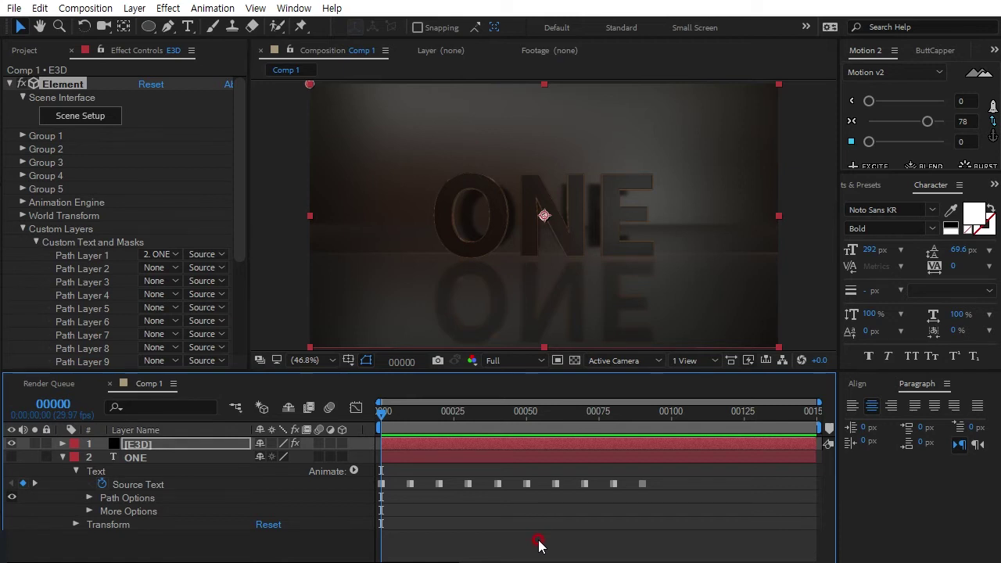
Add Parallel Light 1 to the composition with intensity 80
key(ctrl+alt+shift+l)
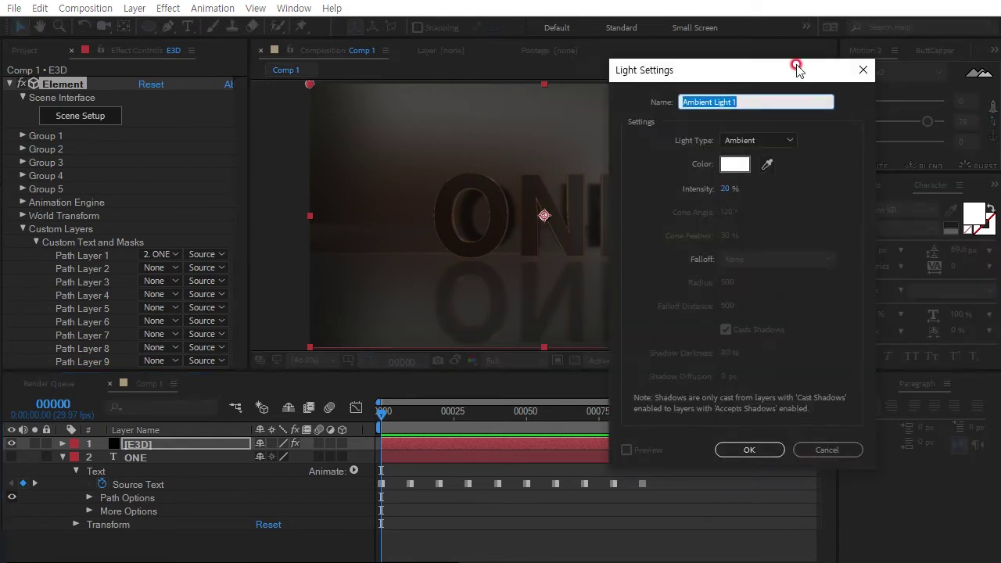
click(739, 140)
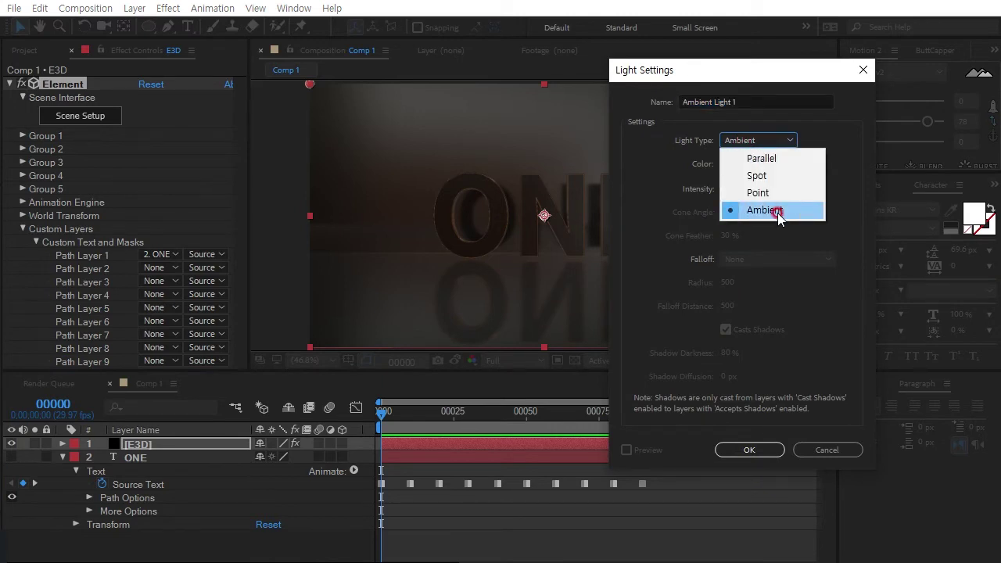
click(760, 158)
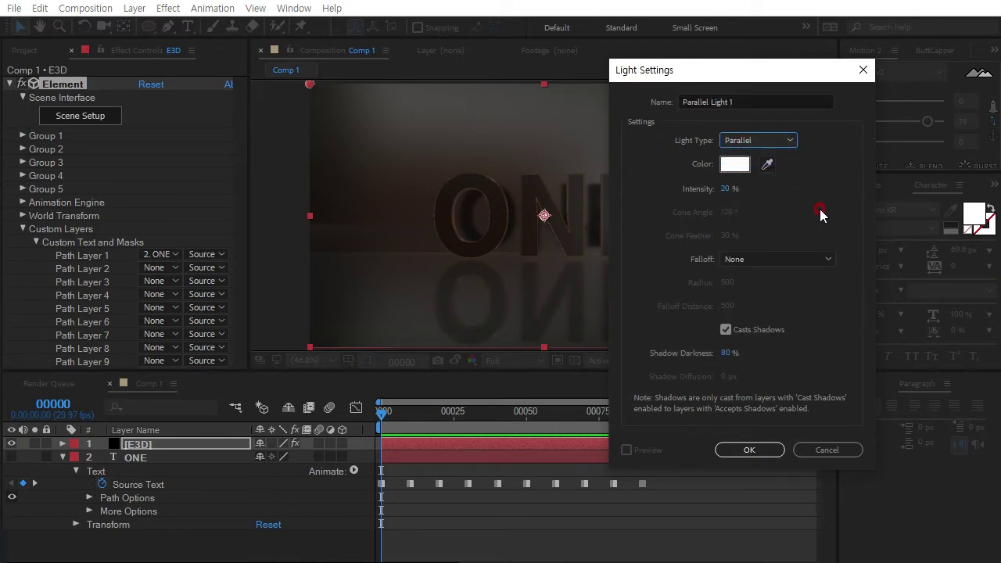
click(725, 188)
text(80)
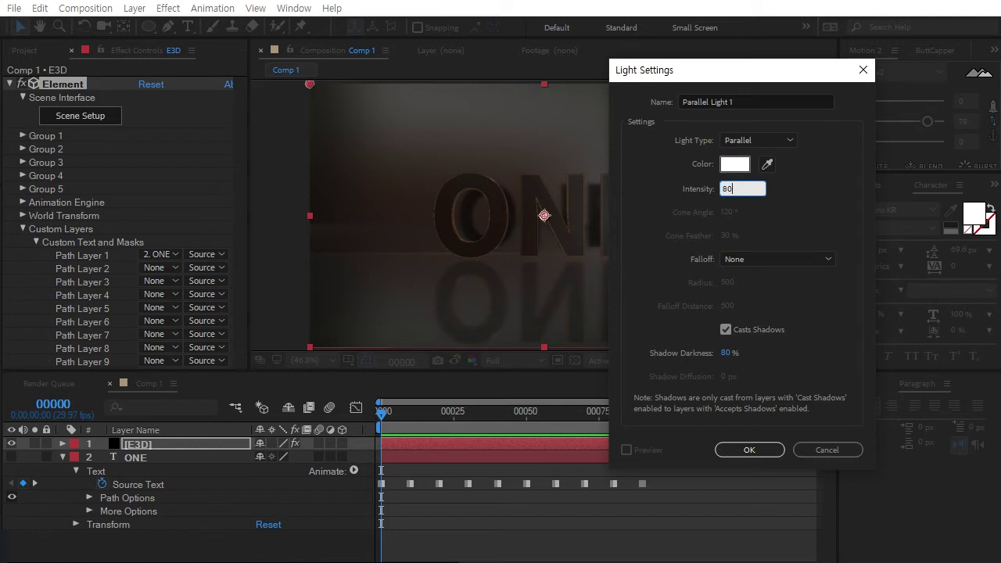
click(749, 449)
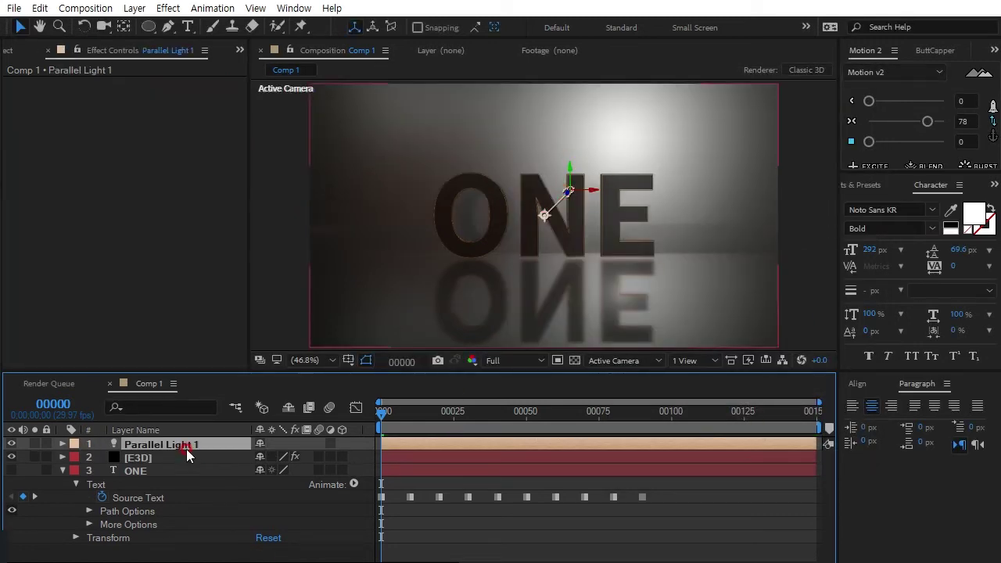
Position the parallel light at Y 5.7 and Z -1053.4
key(p)
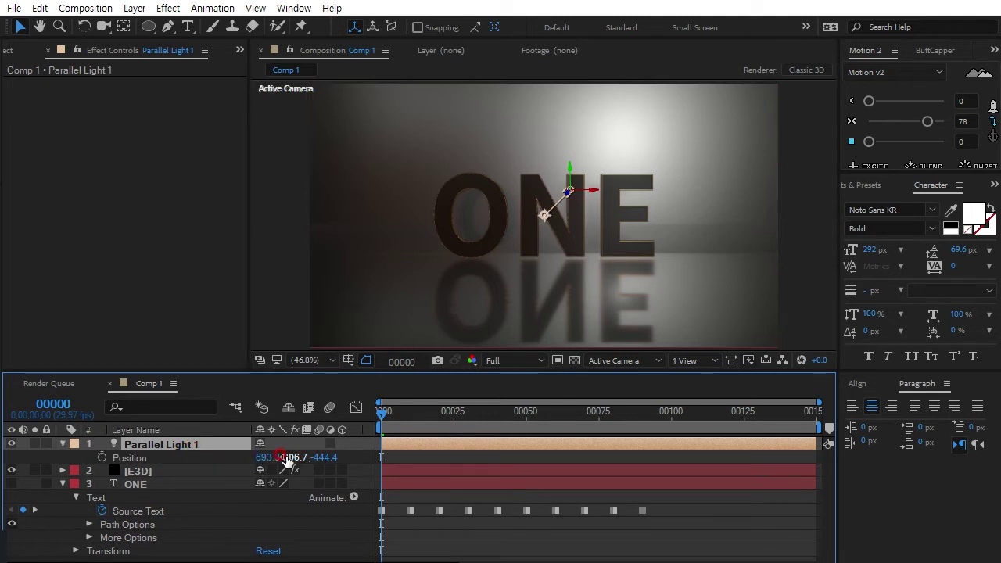
drag(286, 458, 11, 489)
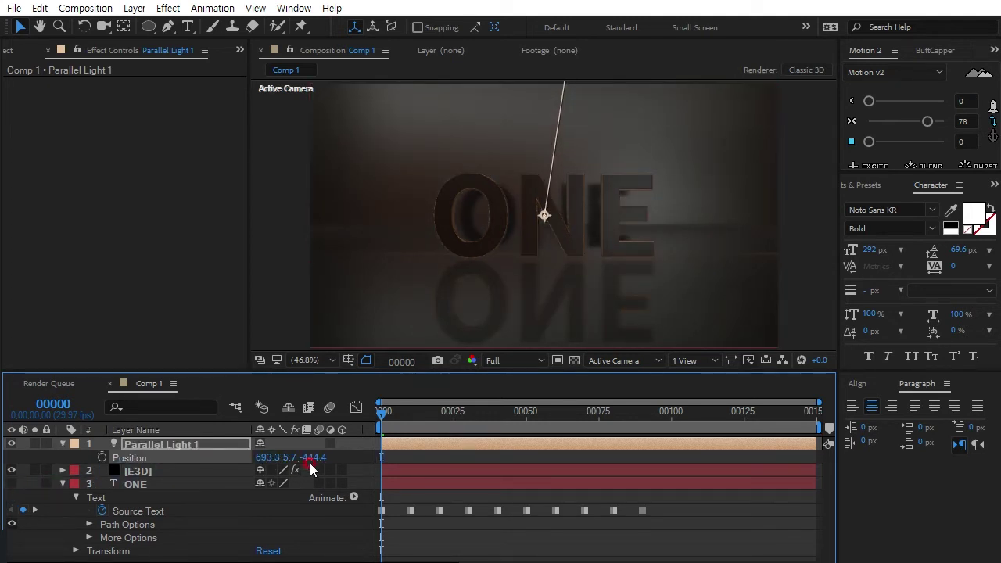
drag(313, 458, 72, 467)
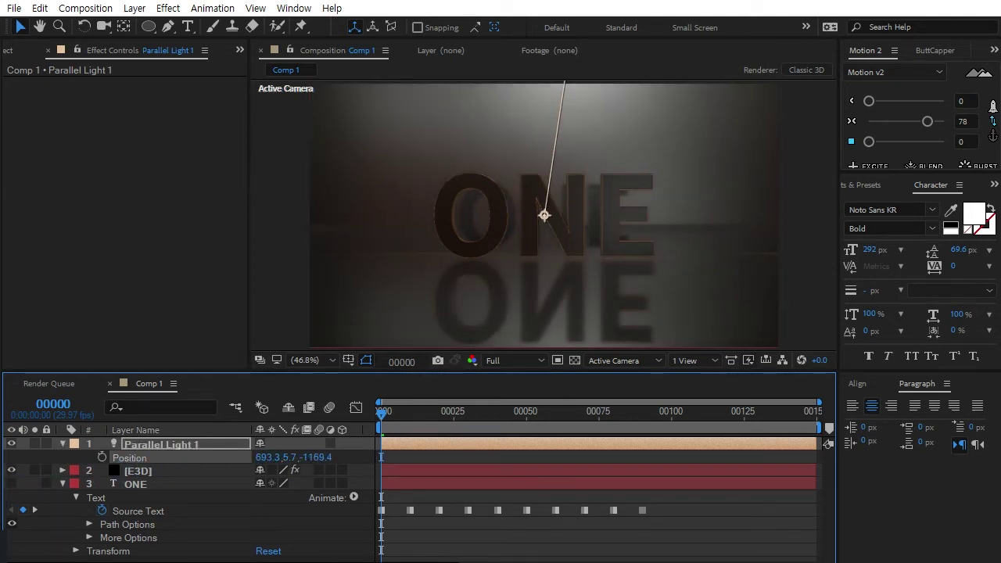
mouse_move(313, 458)
mouse_down()
mouse_move(297, 457)
mouse_move(323, 487)
mouse_up()
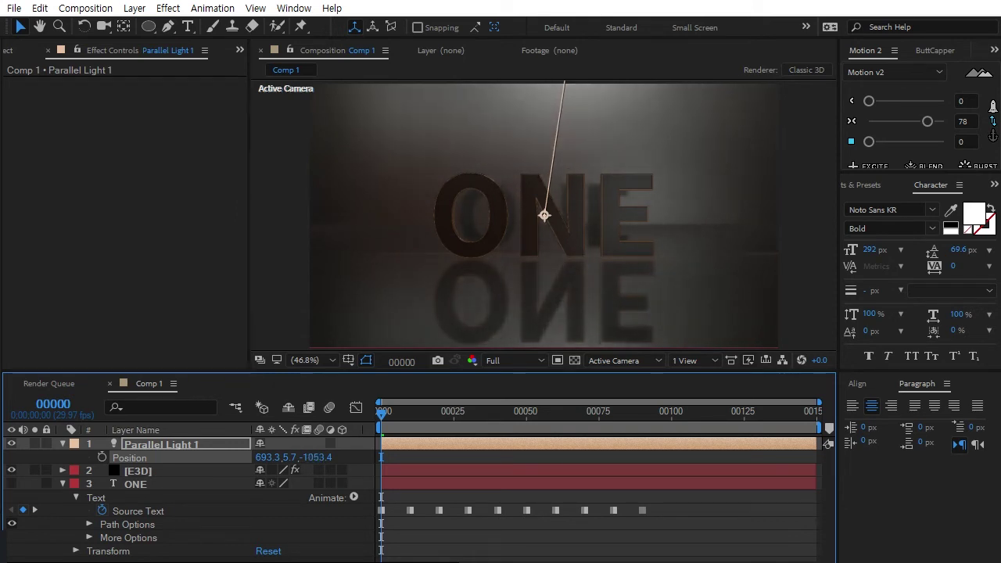
click(641, 529)
click(492, 495)
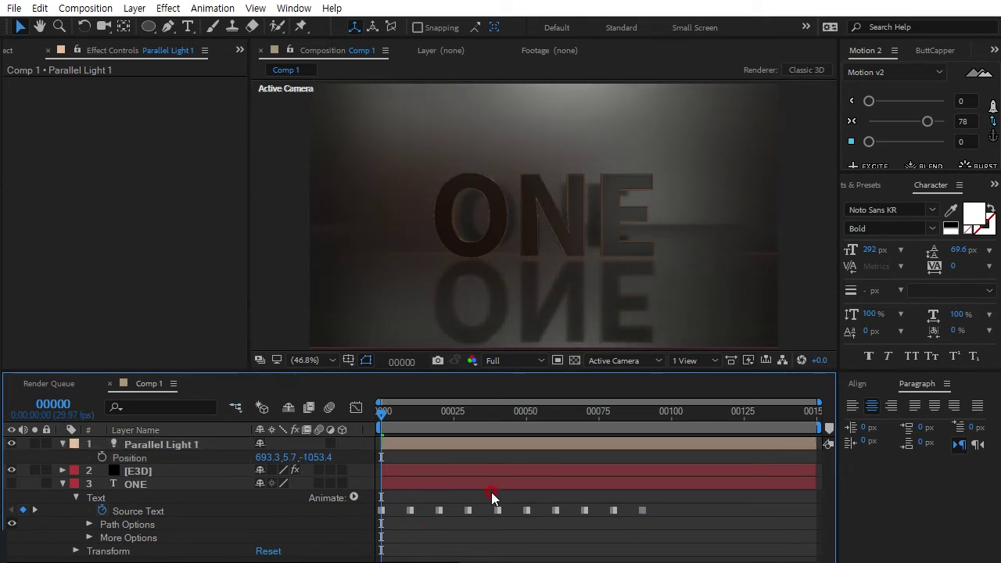
Add Ambient Light 1 to the composition with an adjusted intensity
key(ctrl+alt+shift+l)
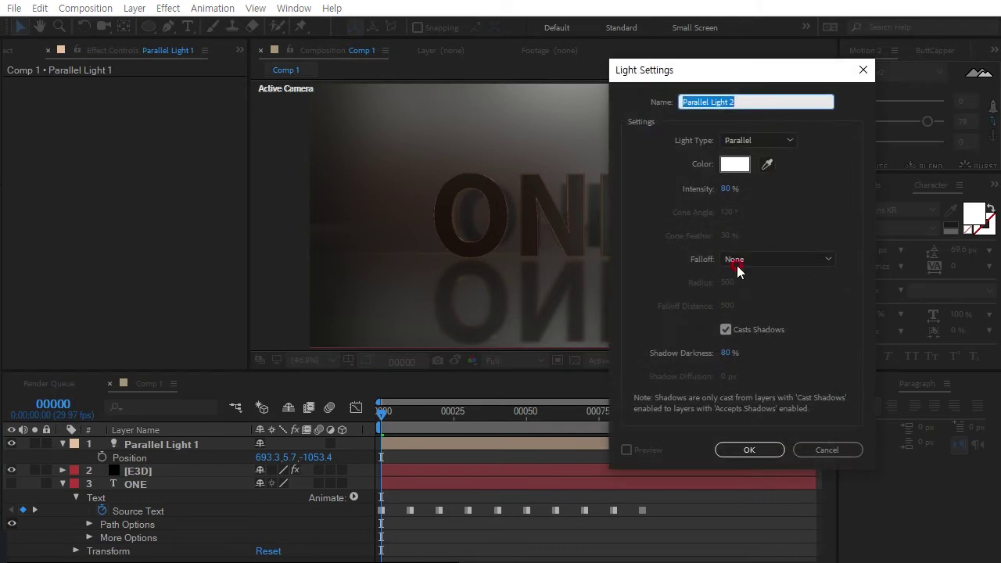
click(756, 140)
click(750, 209)
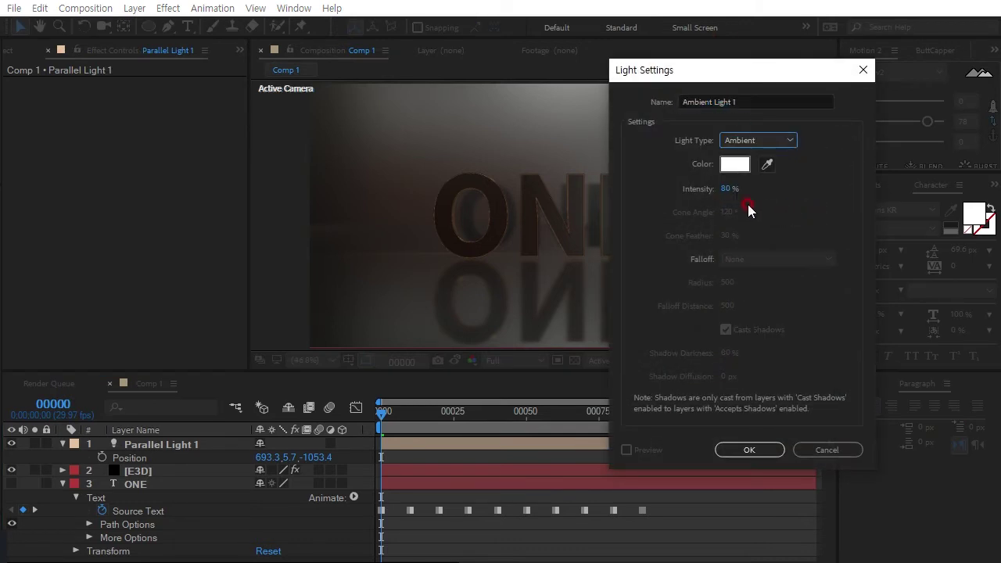
click(727, 192)
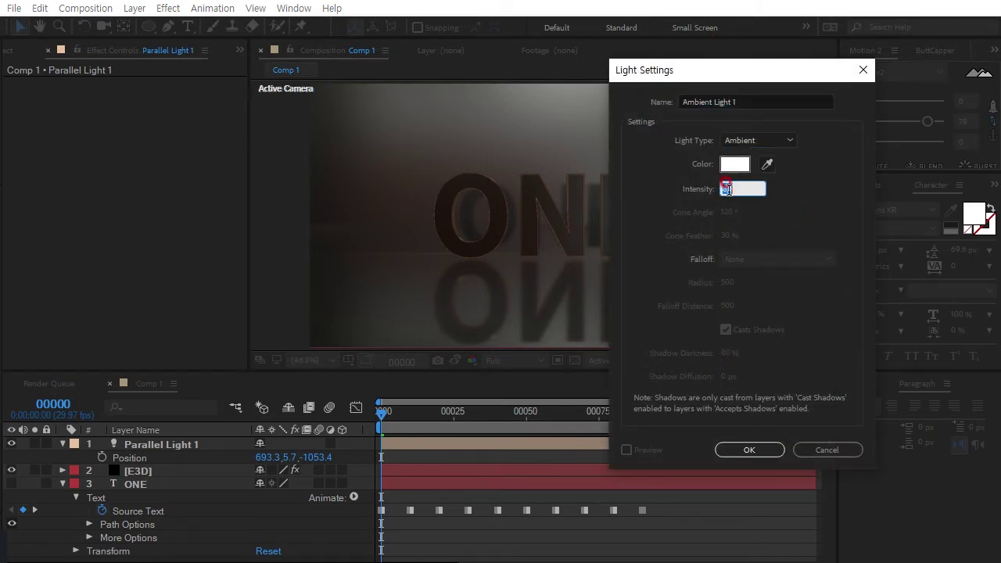
text(40)
click(739, 450)
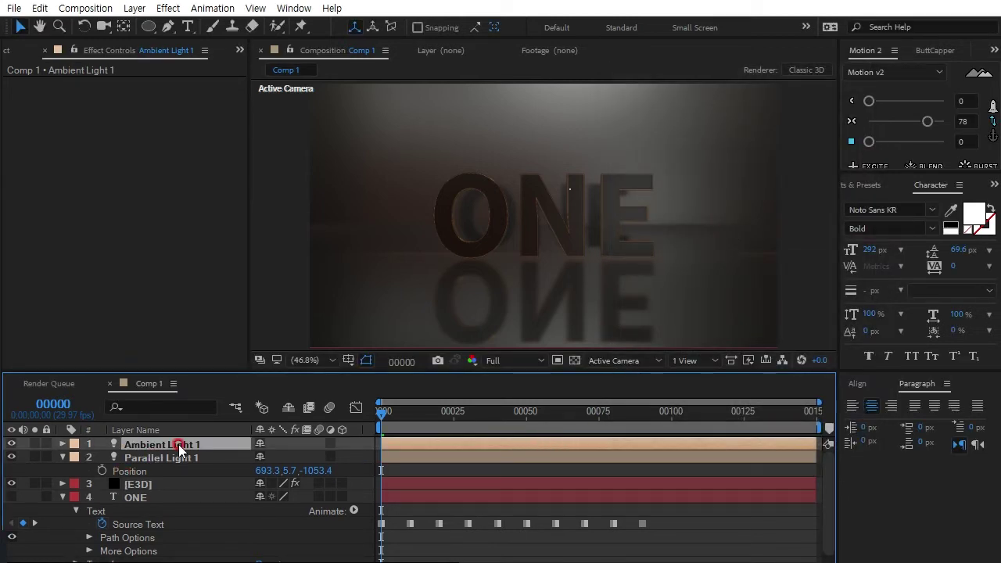
Add a 35mm two-node Camera 1 to the composition
click(476, 510)
key(ctrl+alt+shift+c)
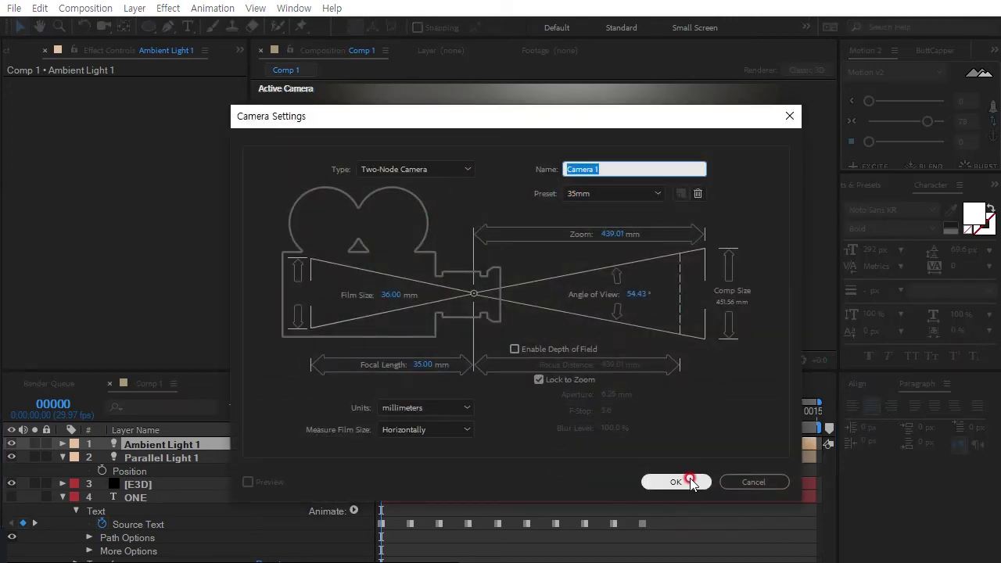
click(678, 482)
Orbit the camera to frame the ONE text close up at an angle
click(104, 26)
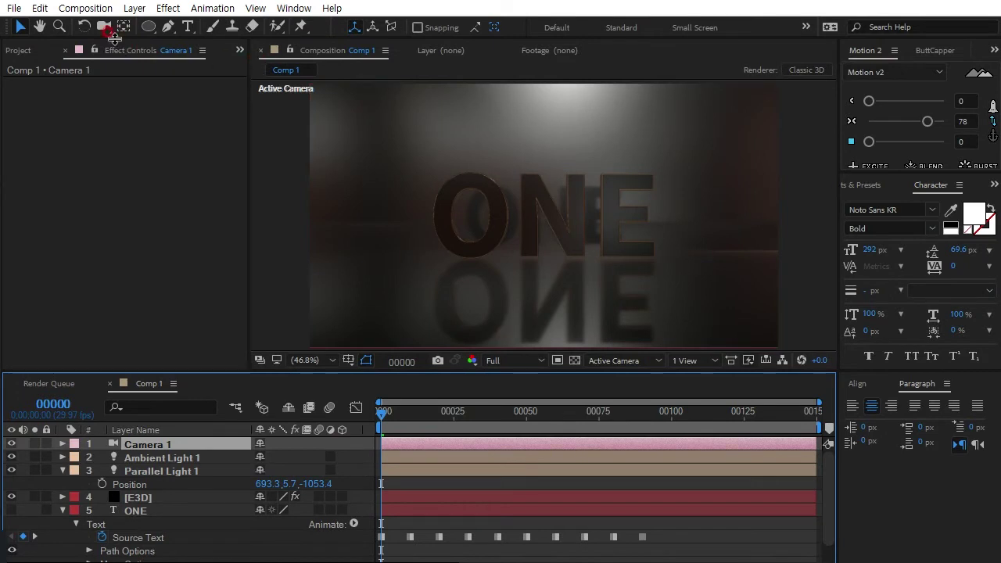
click(583, 268)
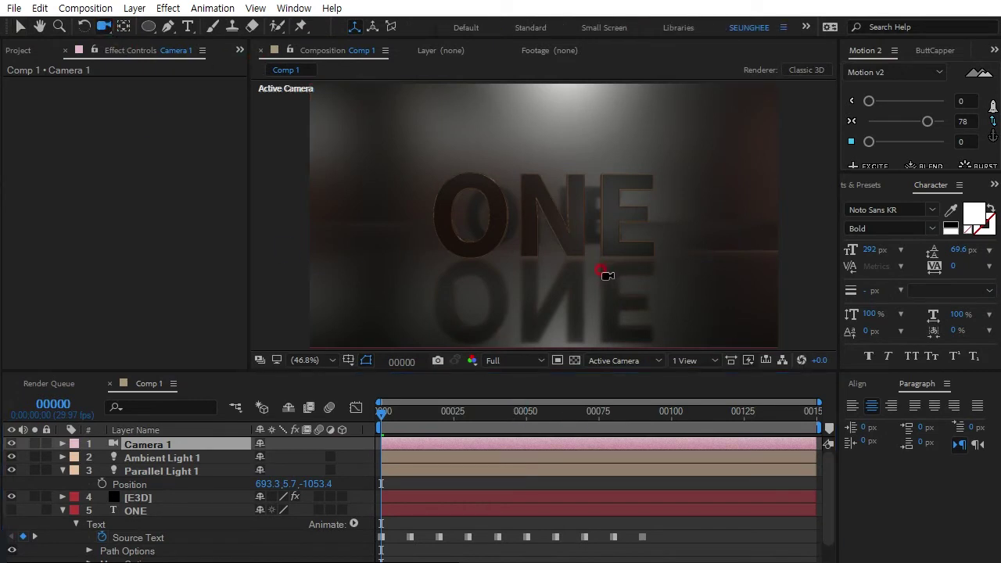
drag(604, 273, 545, 280)
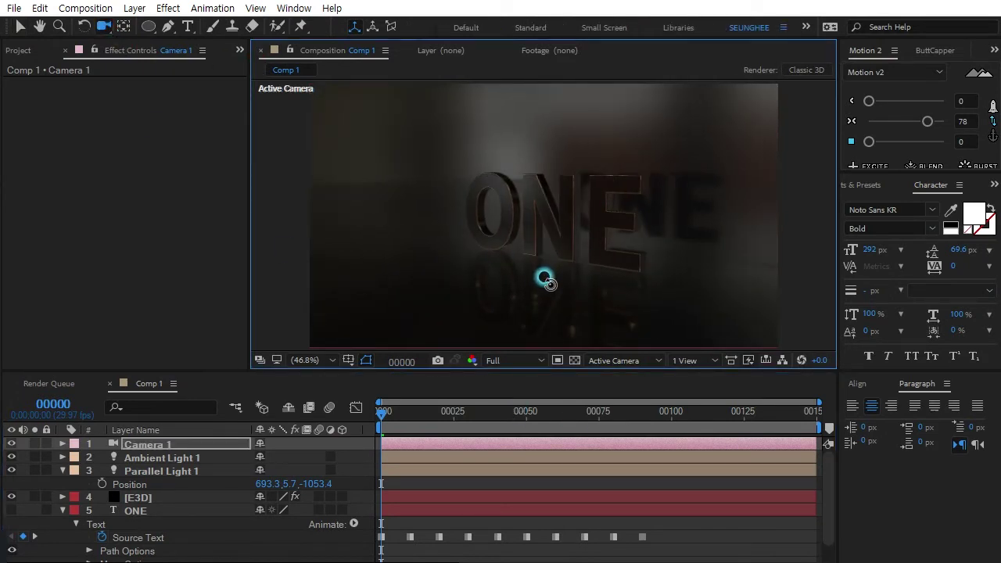
mouse_move(592, 246)
mouse_down()
mouse_move(649, 245)
mouse_move(523, 369)
mouse_up()
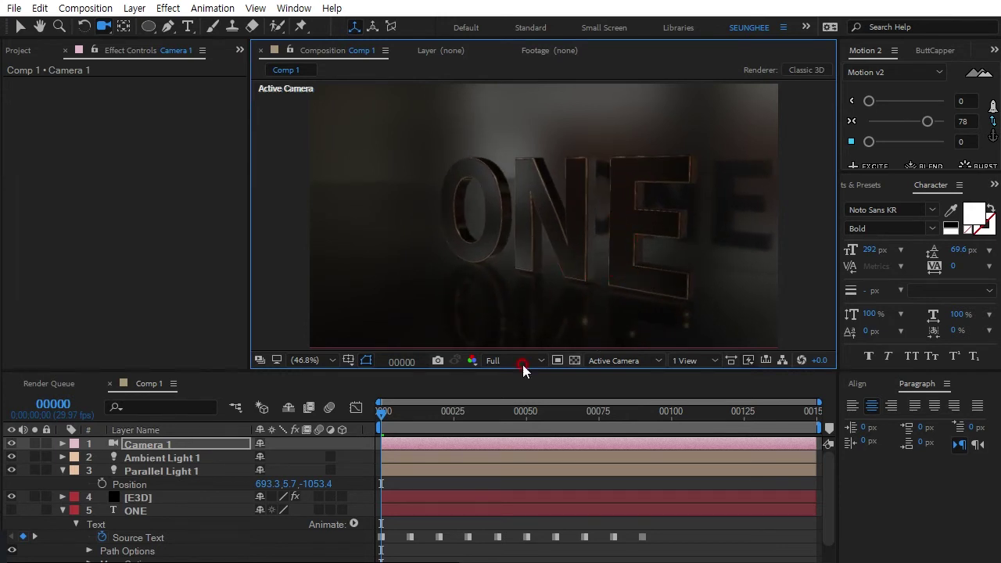
mouse_move(620, 261)
mouse_down()
mouse_move(572, 259)
mouse_move(599, 200)
mouse_up()
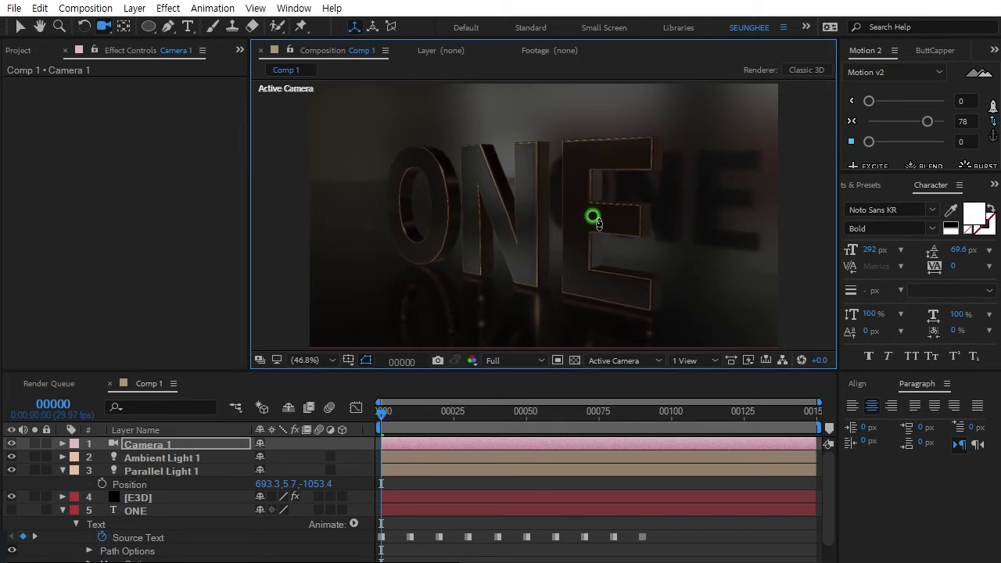
click(198, 443)
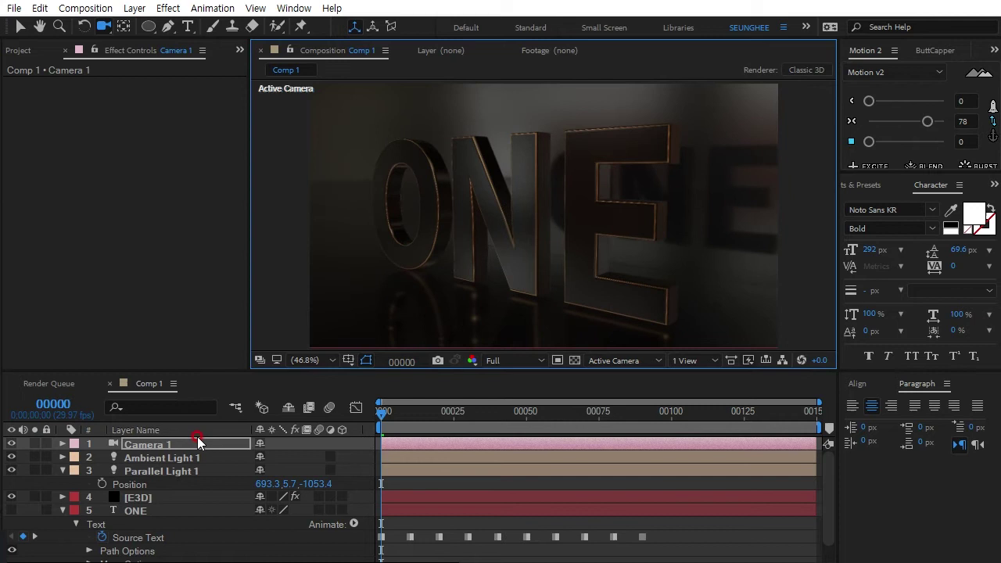
Keyframe Camera 1's Position and Point of Interest at frame 0
click(143, 446)
key(p)
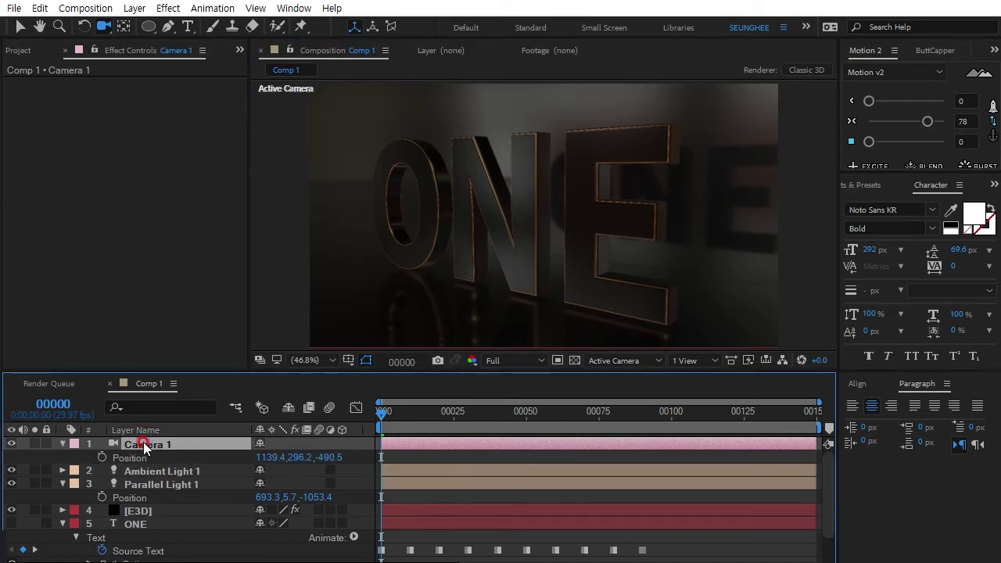
key(shift+a)
click(102, 457)
click(102, 471)
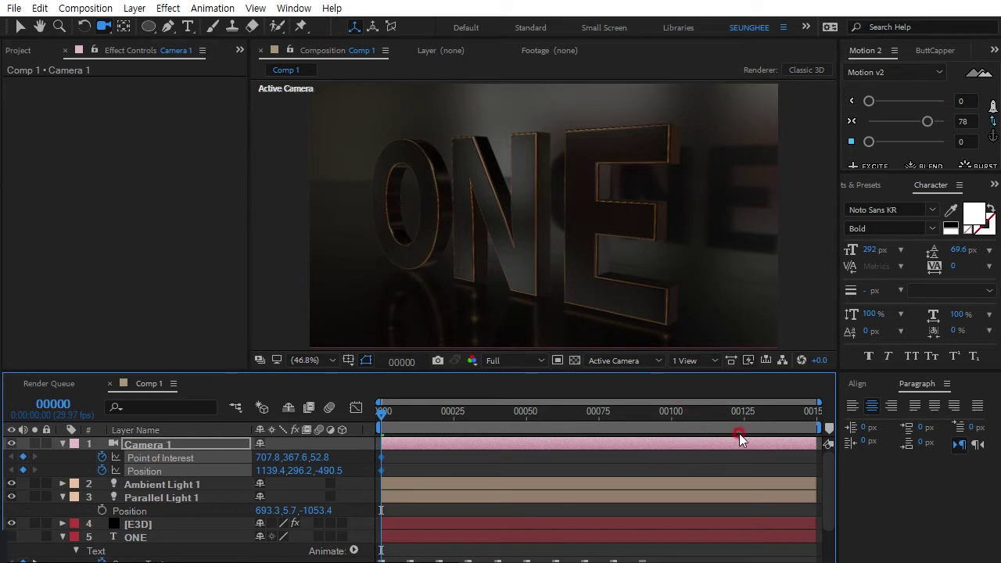
At frame 100, orbit the camera to frame TEN head-on and adjust the keyframe easing
click(671, 422)
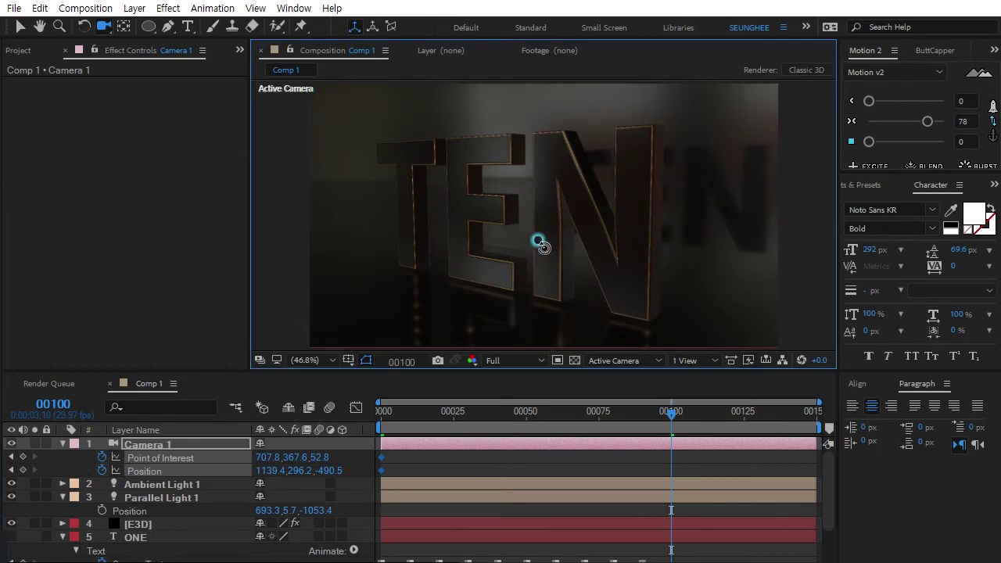
mouse_move(537, 241)
mouse_down()
mouse_move(588, 237)
mouse_move(543, 261)
mouse_move(560, 250)
mouse_up()
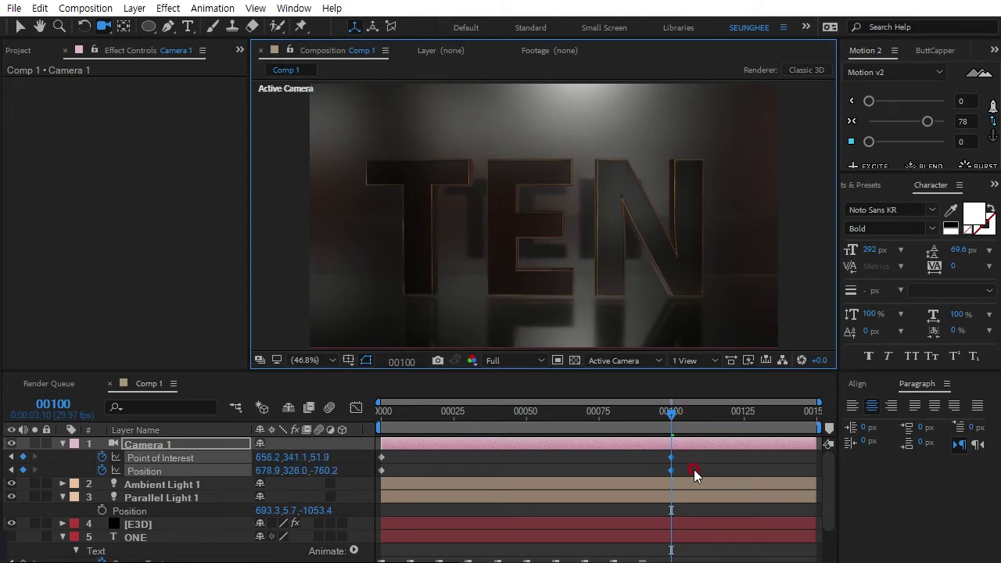
mouse_move(927, 121)
mouse_down()
mouse_move(873, 122)
mouse_move(926, 151)
mouse_up()
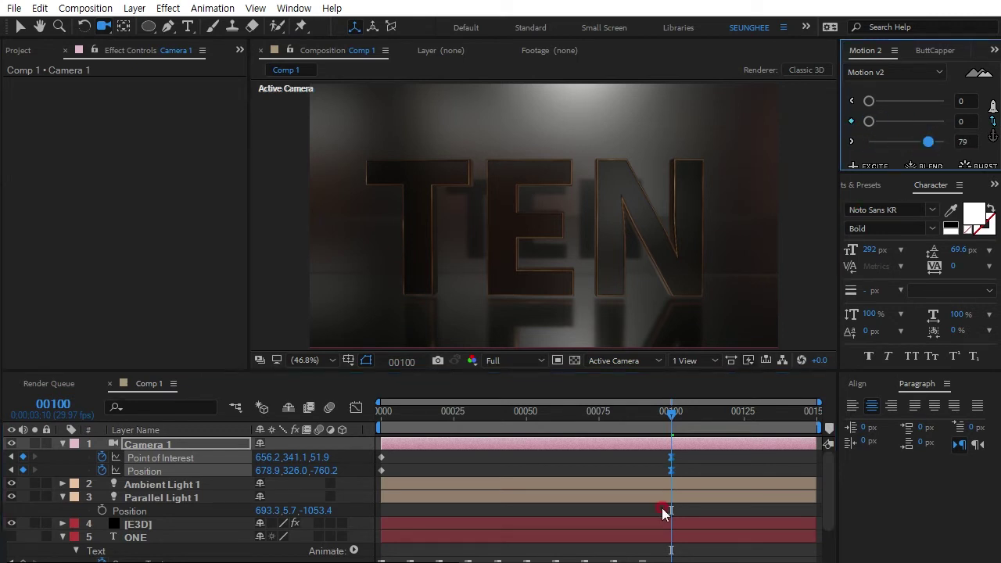
Preview the camera move, pull the camera back from TEN, and replay it from the start
drag(671, 413, 340, 415)
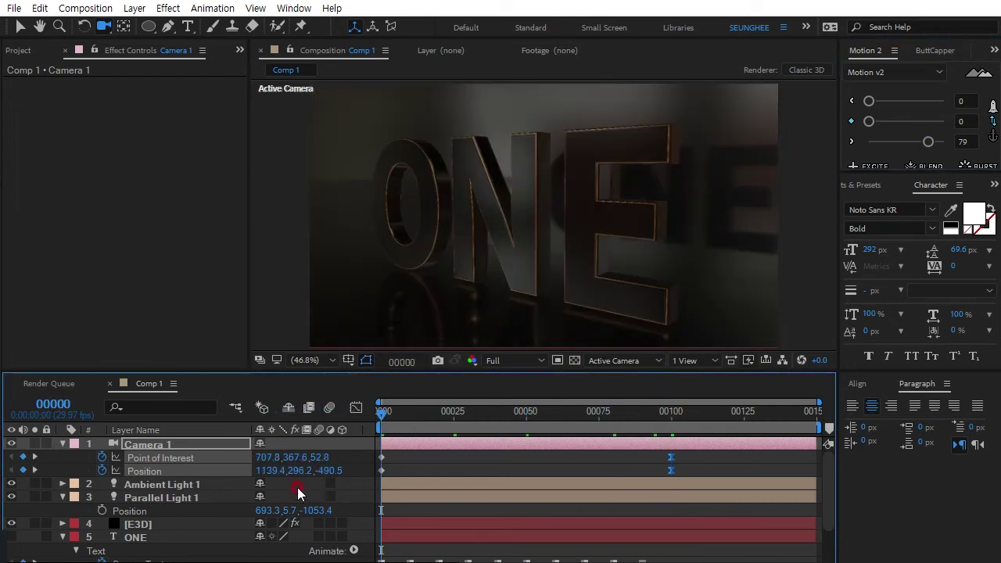
key(space)
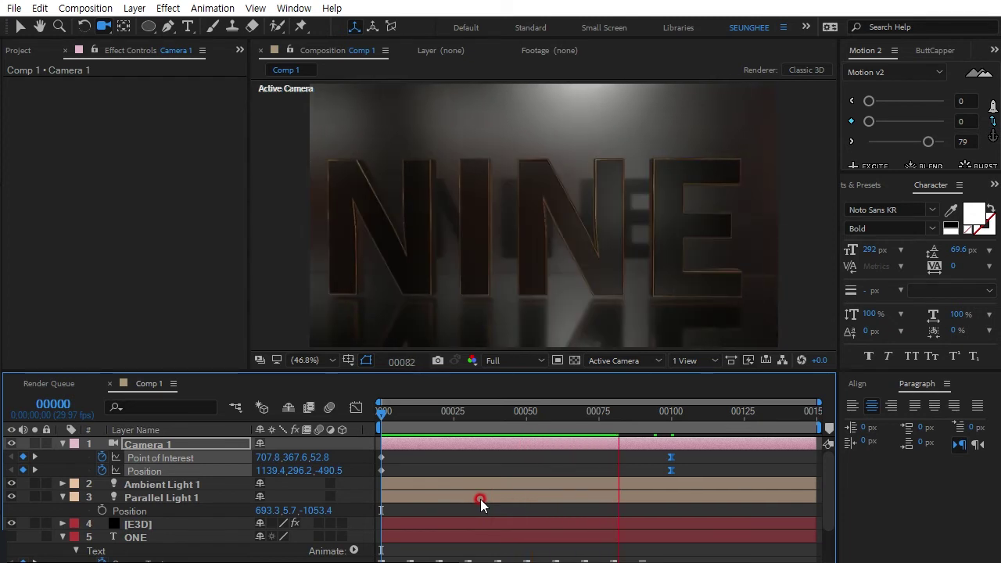
mouse_move(717, 411)
mouse_down()
mouse_move(677, 425)
mouse_move(380, 427)
mouse_up()
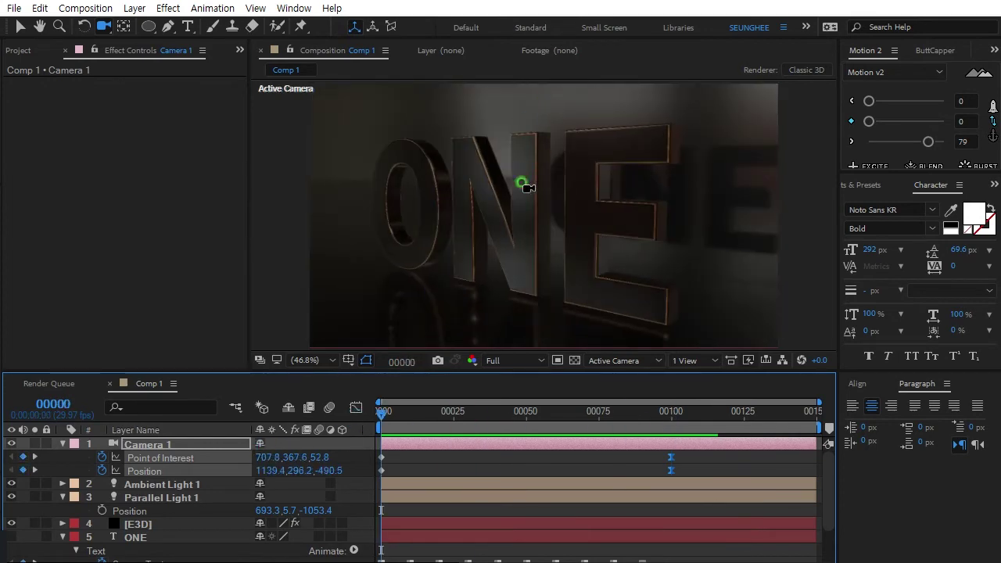
drag(520, 183, 531, 237)
mouse_move(382, 412)
mouse_down()
mouse_move(490, 423)
mouse_move(671, 415)
mouse_up()
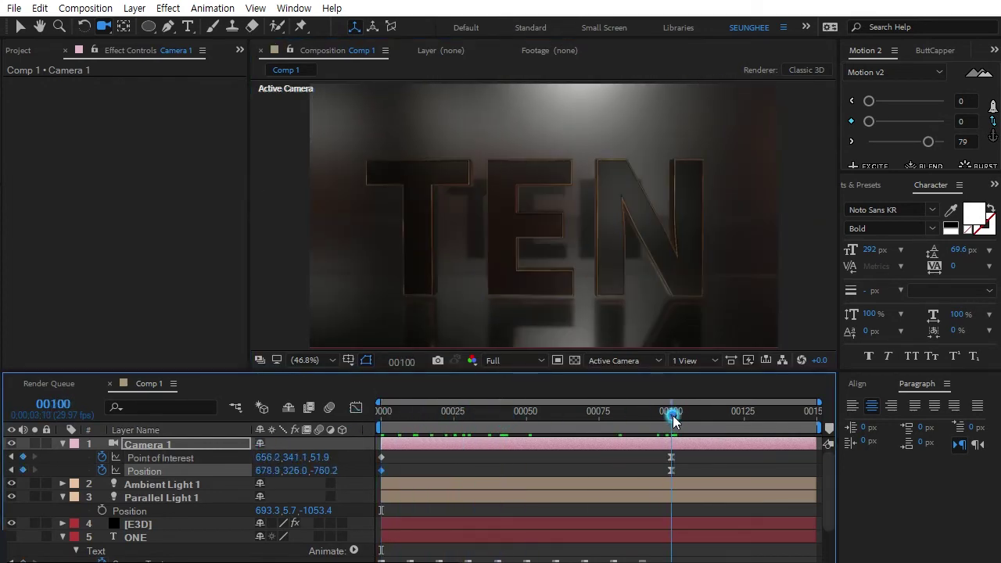
drag(550, 255, 548, 257)
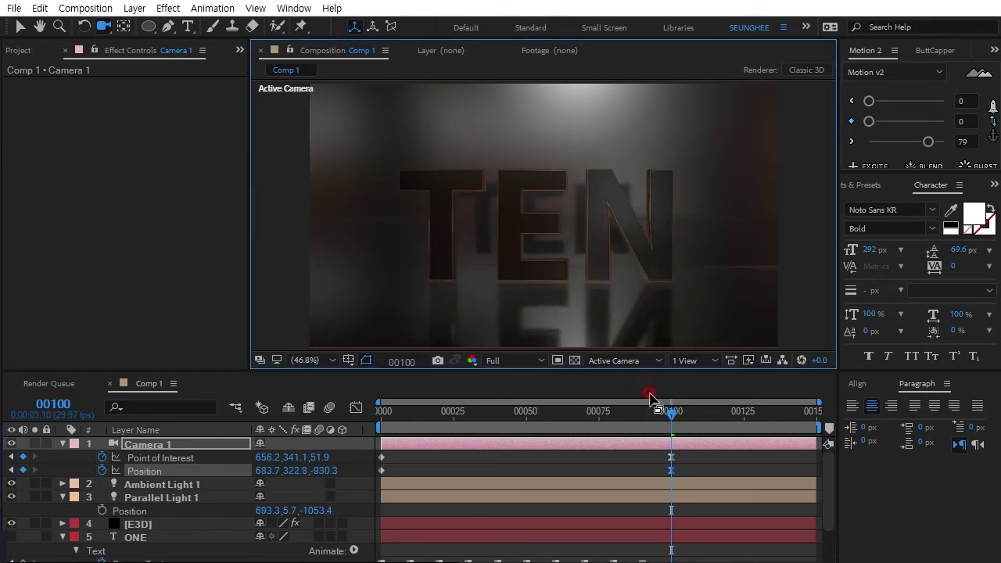
drag(671, 415, 342, 485)
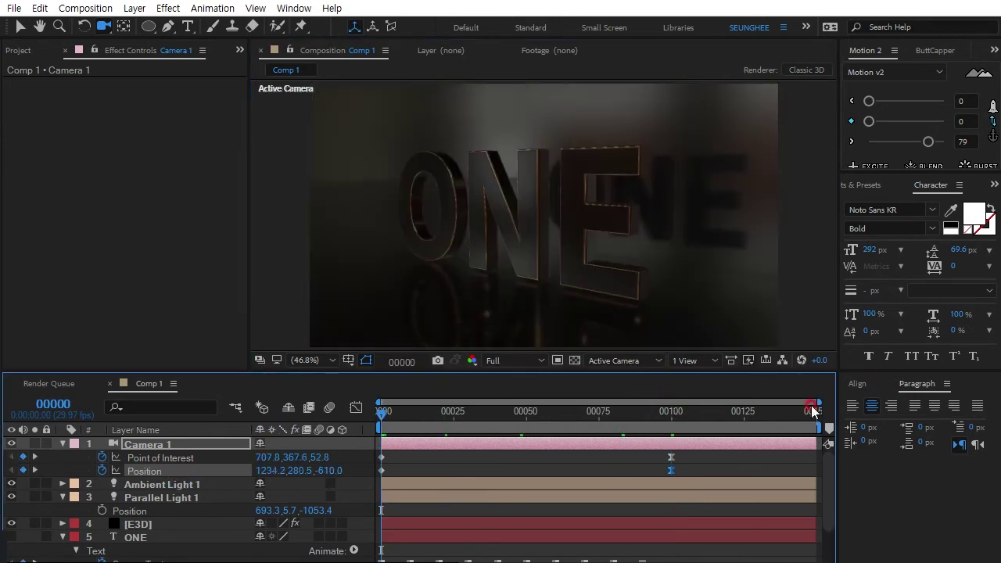
key(space)
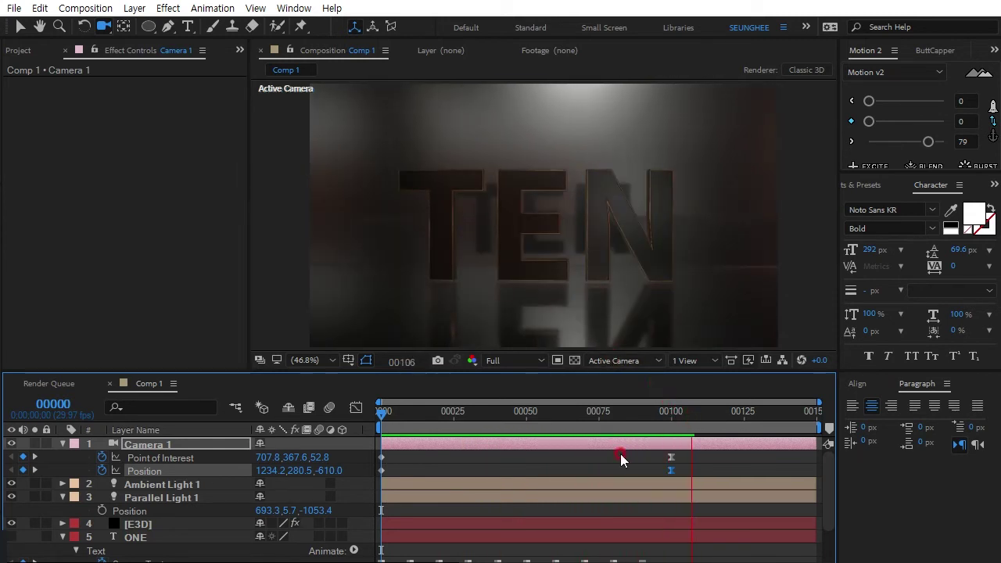
key(space)
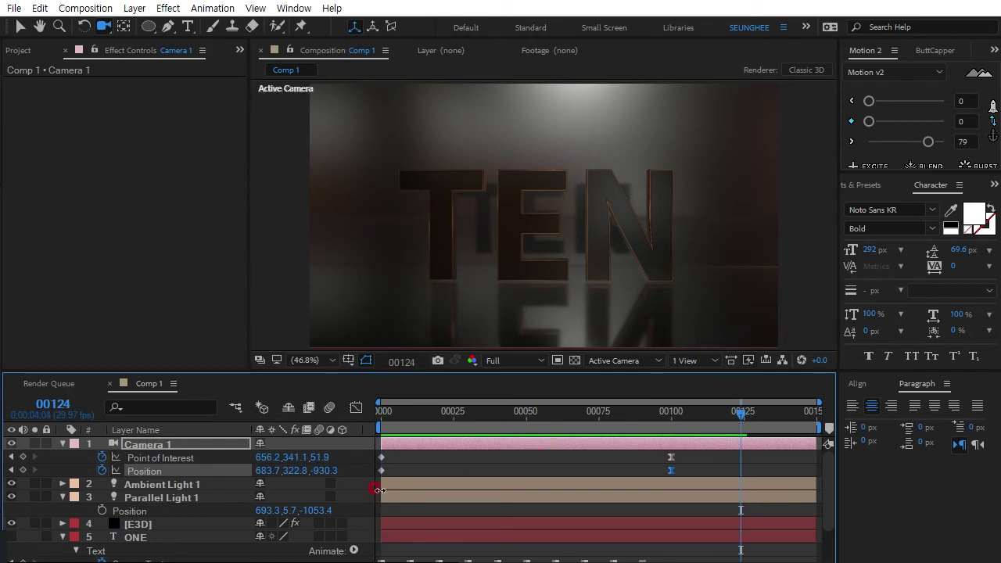
In Element 3D's Physical Environment, raise exposure to 1.68 and lighting influence to 50%
click(138, 524)
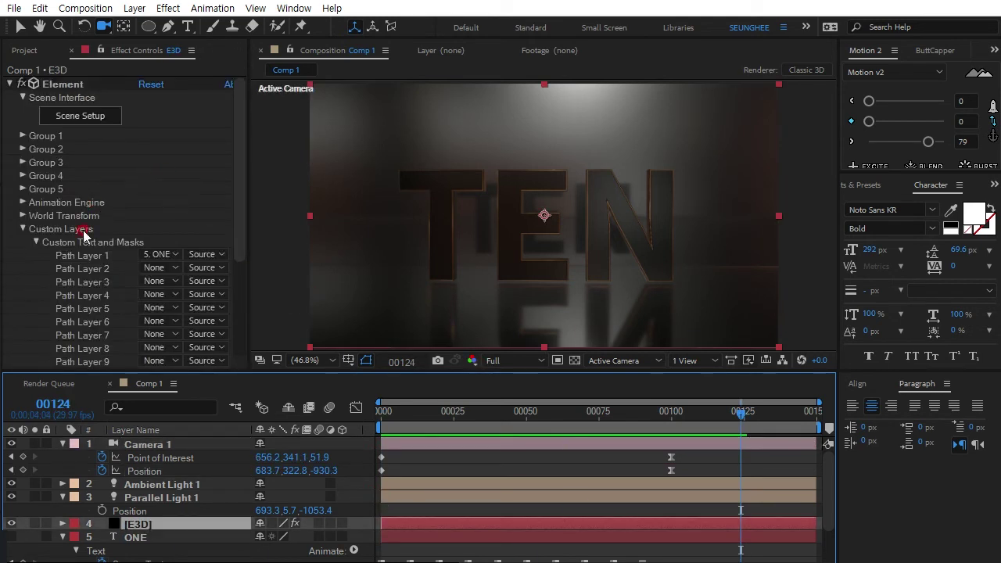
click(22, 229)
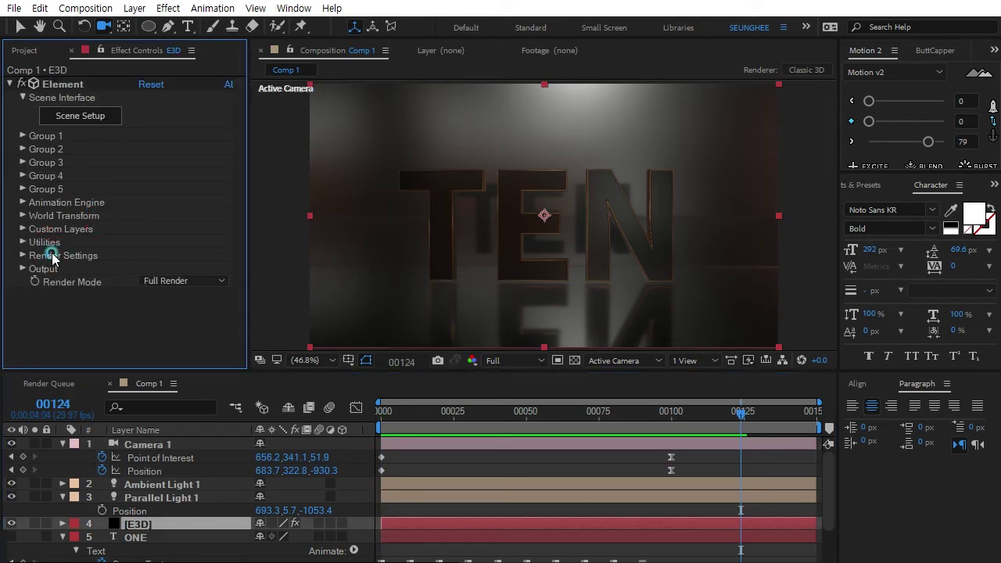
click(23, 256)
scroll(123, 294, down, 2)
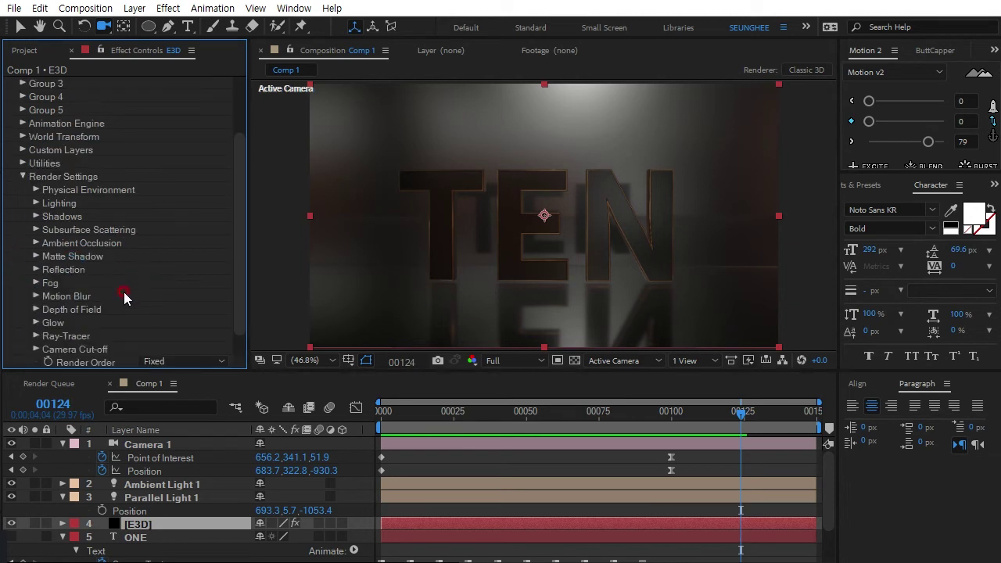
click(36, 190)
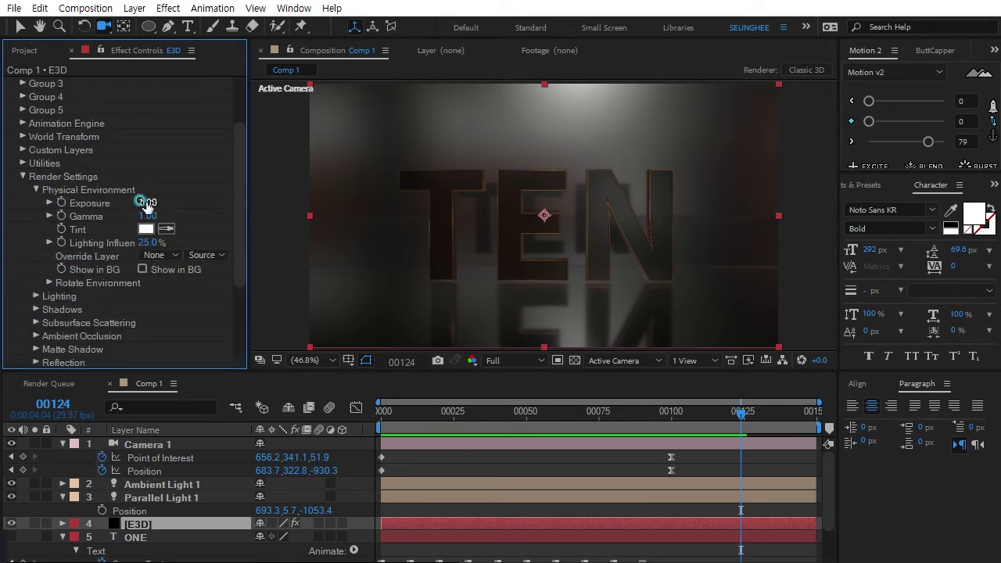
drag(147, 202, 206, 202)
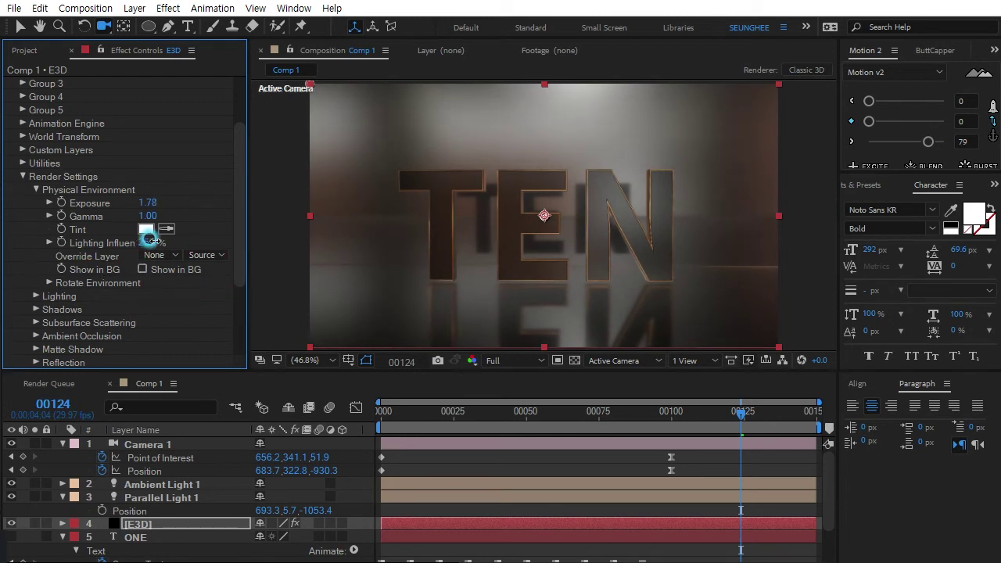
drag(148, 243, 160, 242)
click(147, 349)
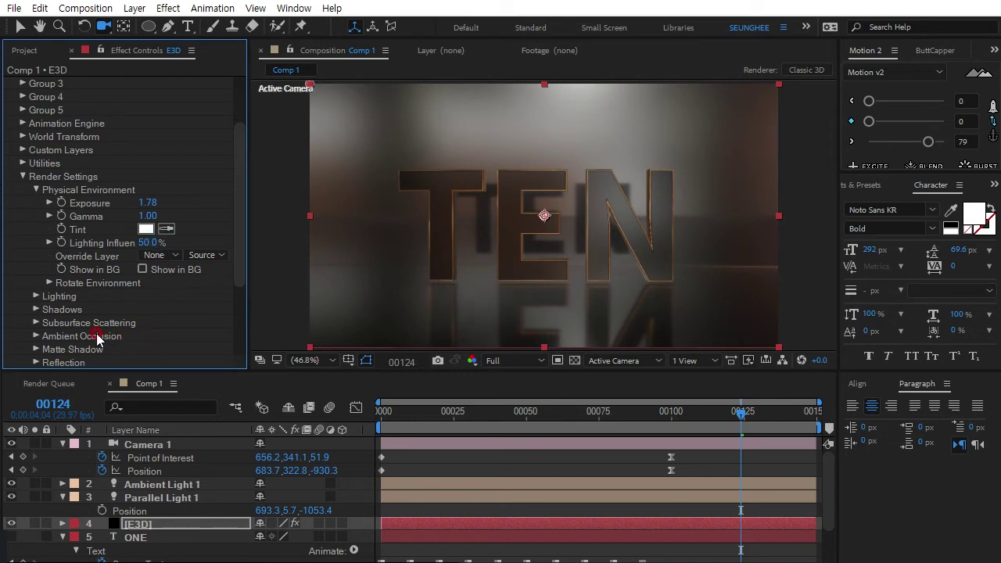
Tilt the environment's X Rotation to -10° and keyframe its rotation at frame 00149
click(49, 283)
mouse_move(161, 295)
mouse_down()
mouse_move(184, 299)
mouse_move(157, 302)
mouse_up()
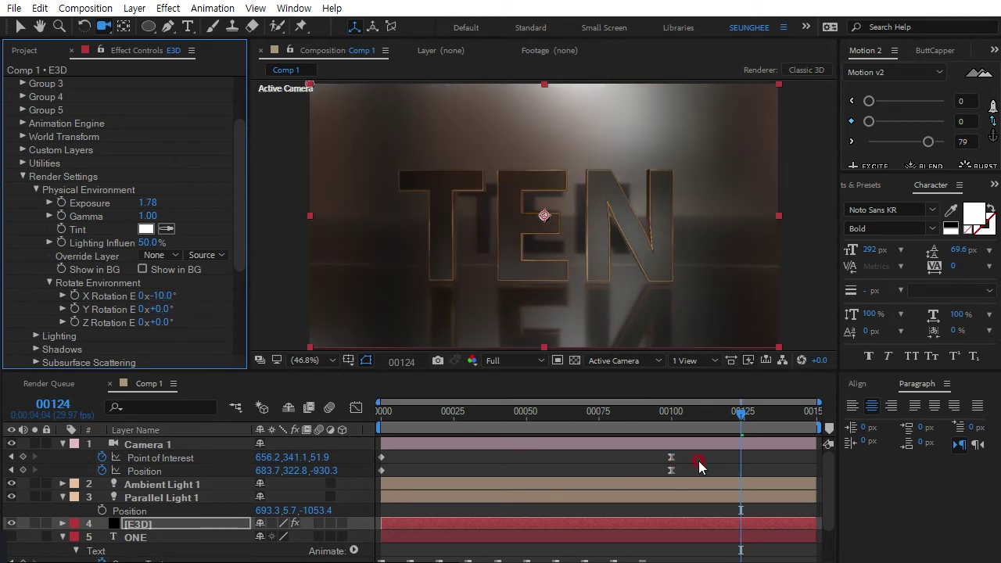
drag(741, 417, 882, 433)
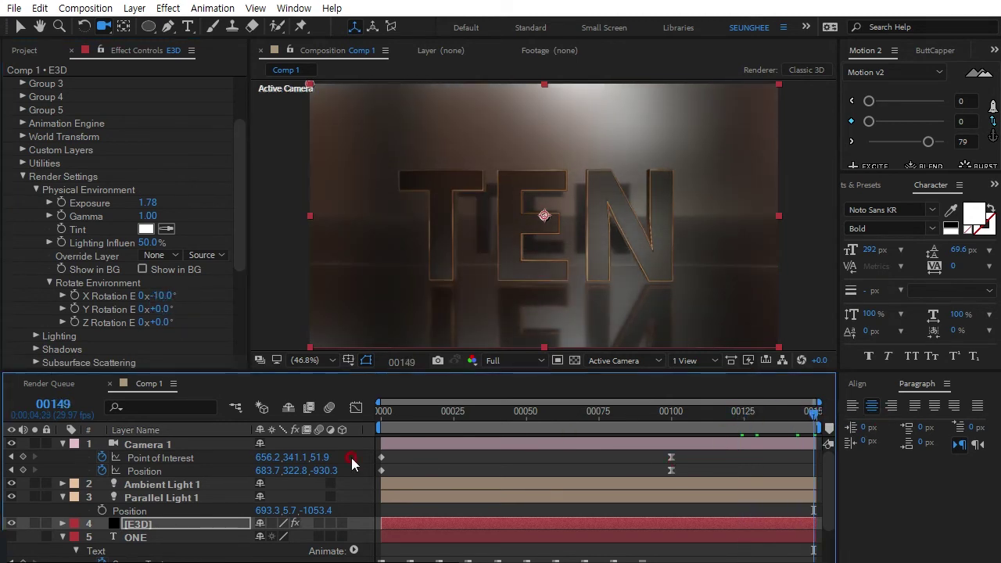
click(75, 296)
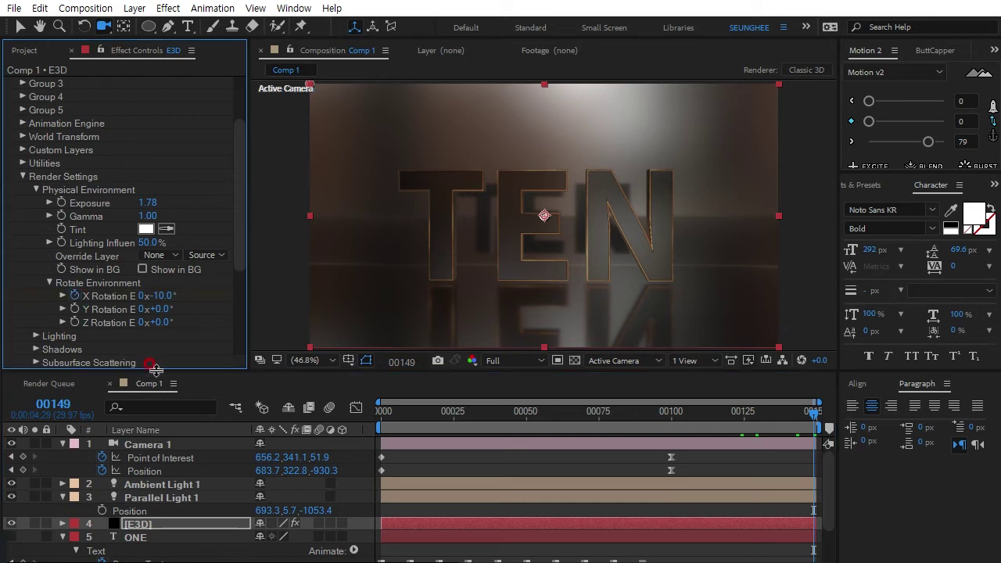
click(75, 322)
At frame 0, key the environment rotation to X -33°, Y -14°, Z +9°, then preview ONE to FOUR
drag(813, 412, 380, 411)
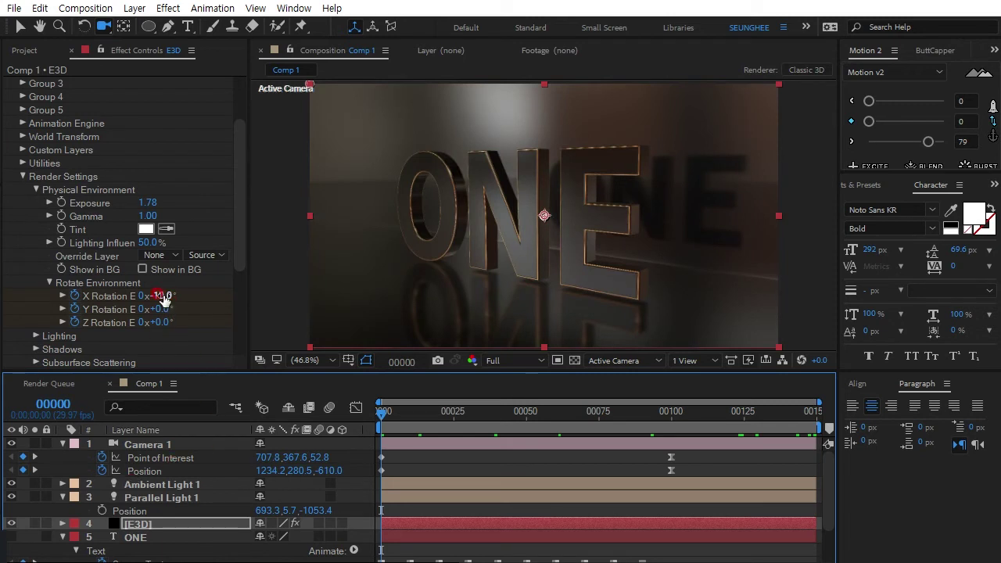
mouse_move(164, 296)
mouse_down()
mouse_move(145, 292)
mouse_move(144, 310)
mouse_move(162, 315)
mouse_up()
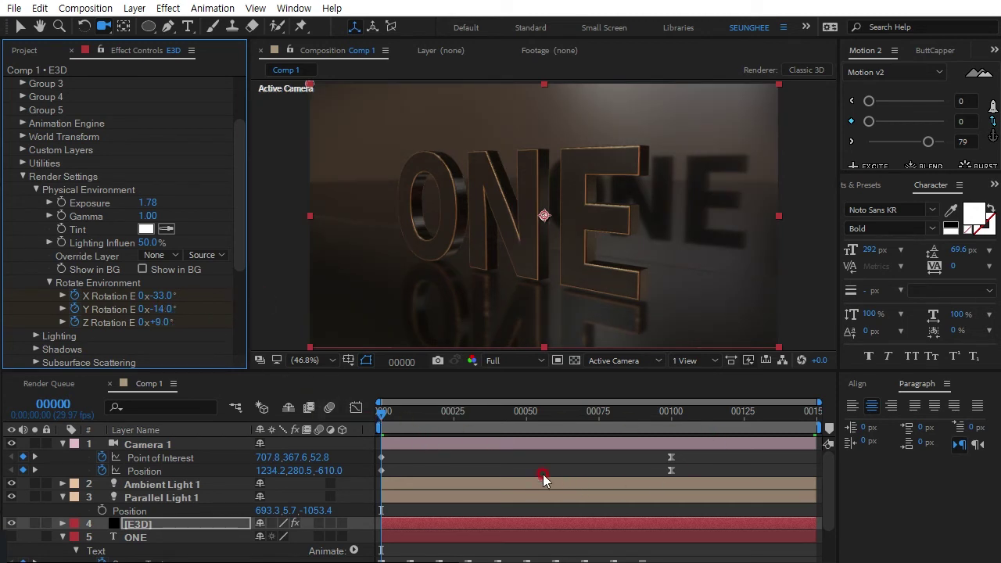
key(space)
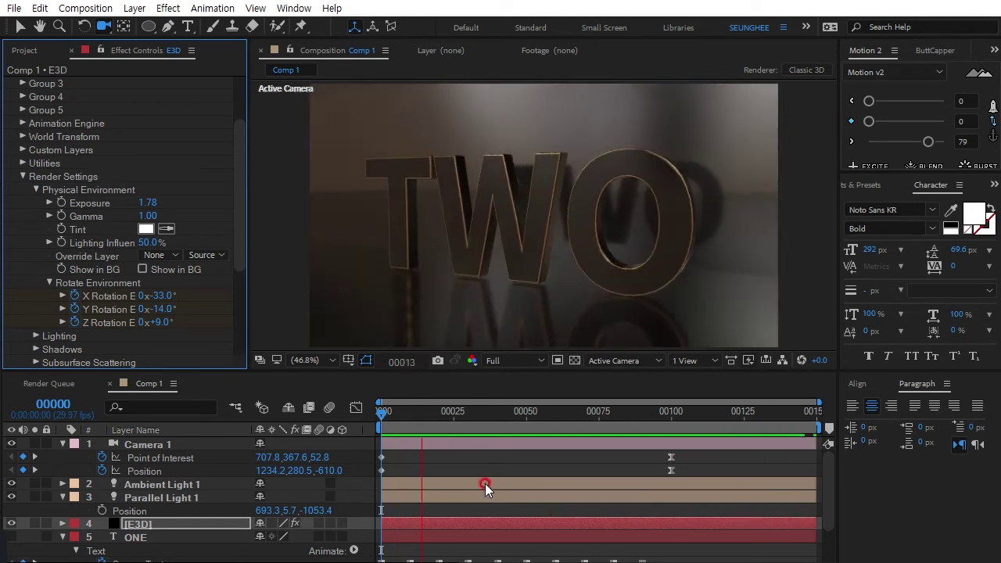
click(473, 430)
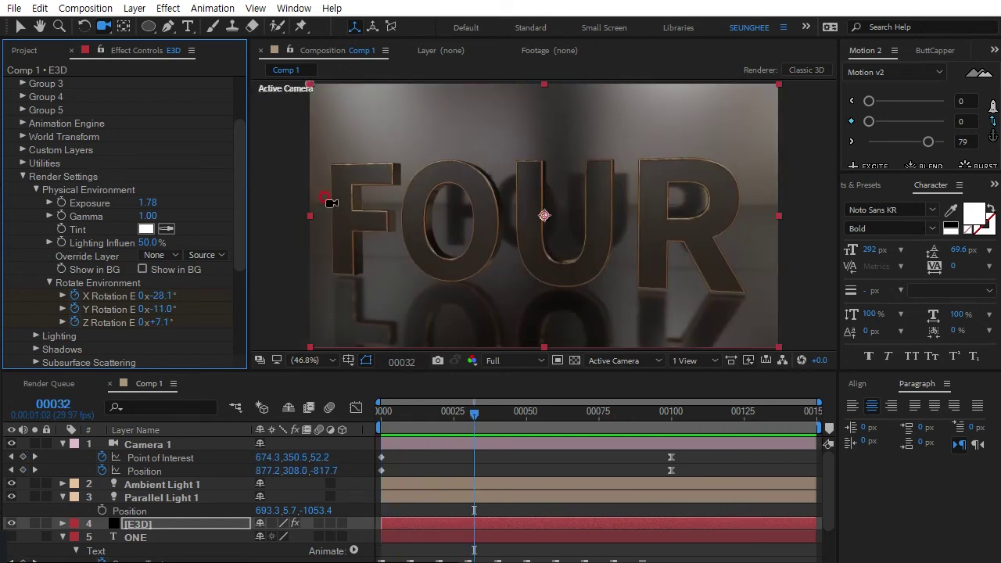
click(481, 318)
click(89, 351)
Enable SSAO ambient occlusion on the Element 3D layer with an intensity of 4.0
drag(240, 259, 242, 342)
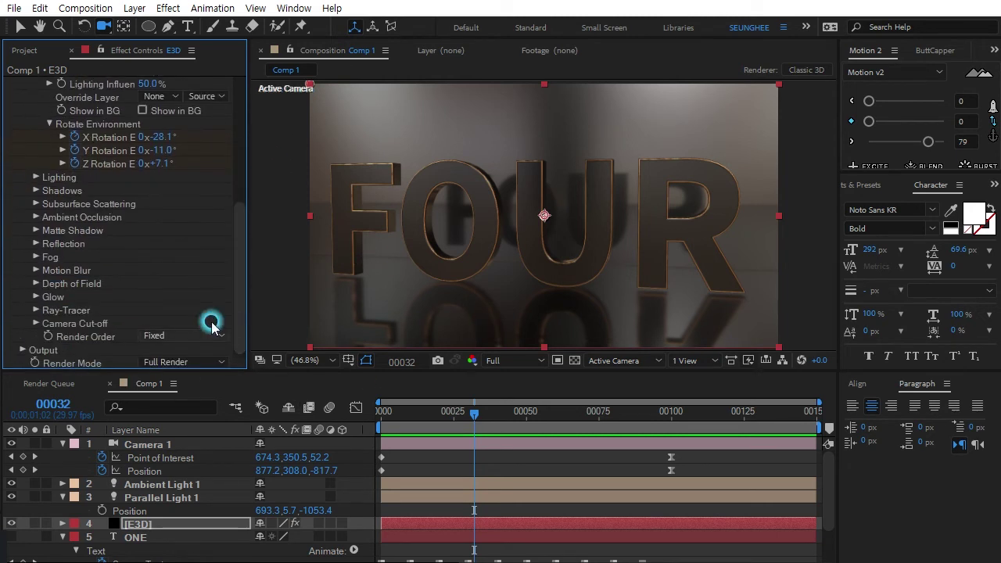
click(43, 217)
scroll(217, 295, down, 2)
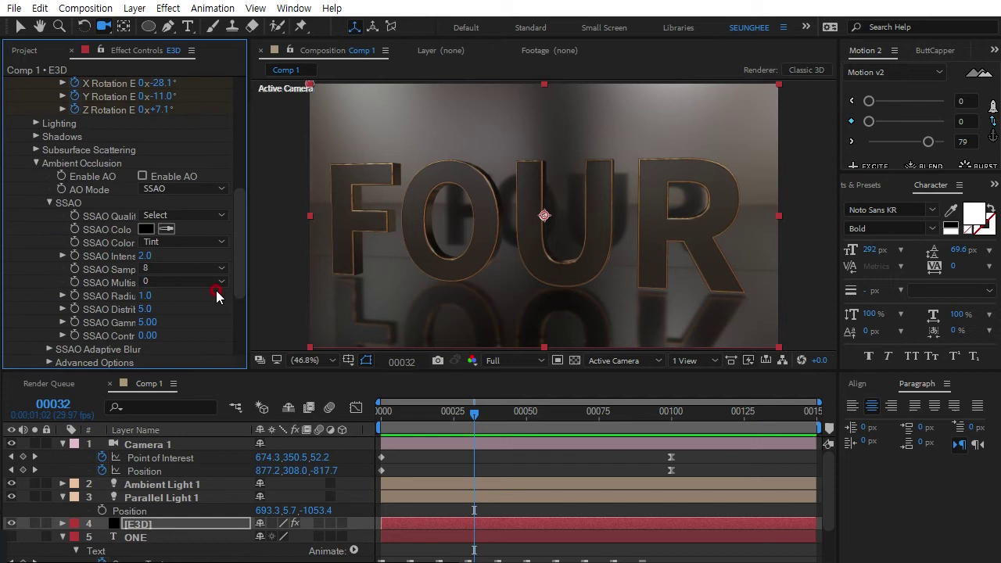
click(143, 175)
click(726, 269)
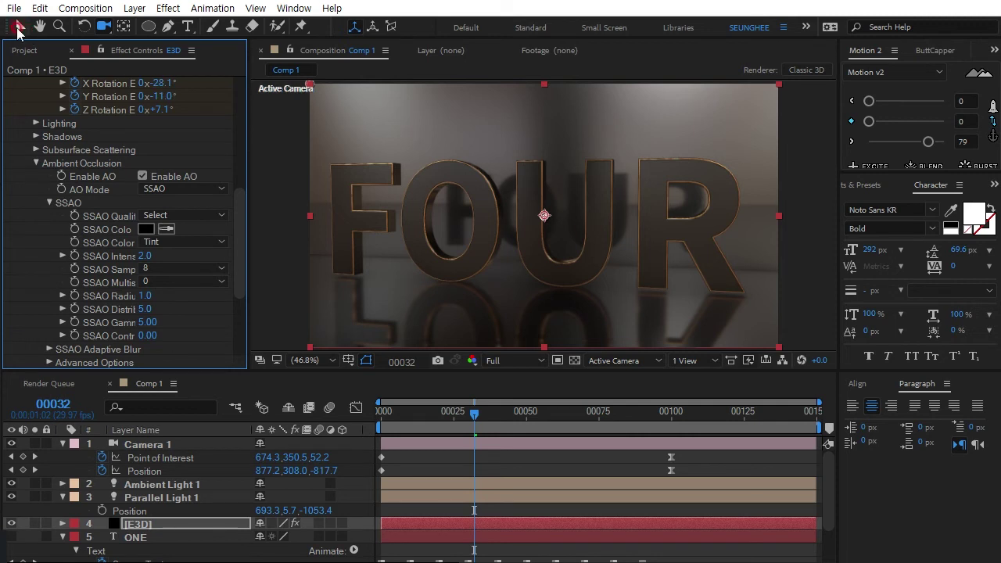
click(20, 27)
click(144, 257)
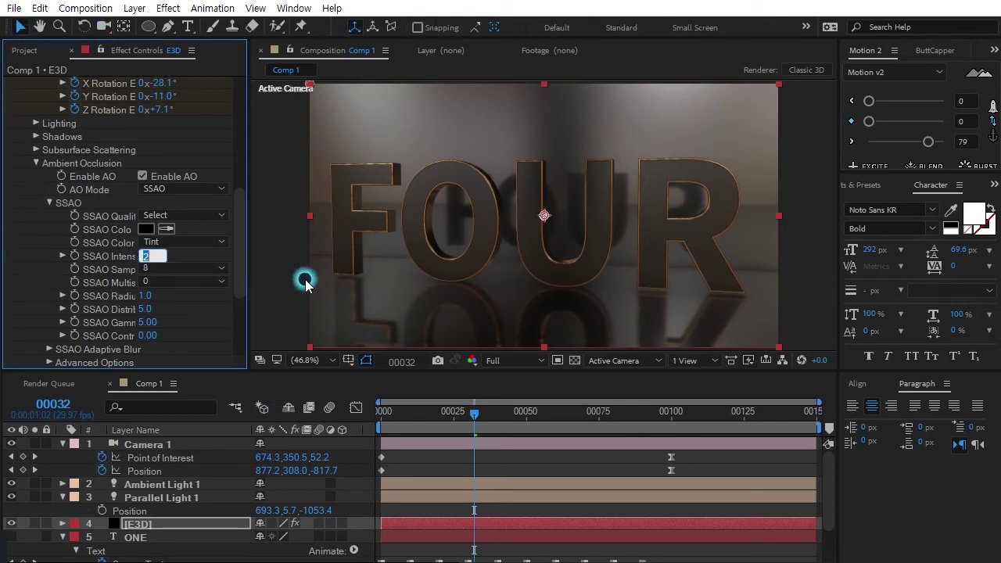
text(4)
click(303, 287)
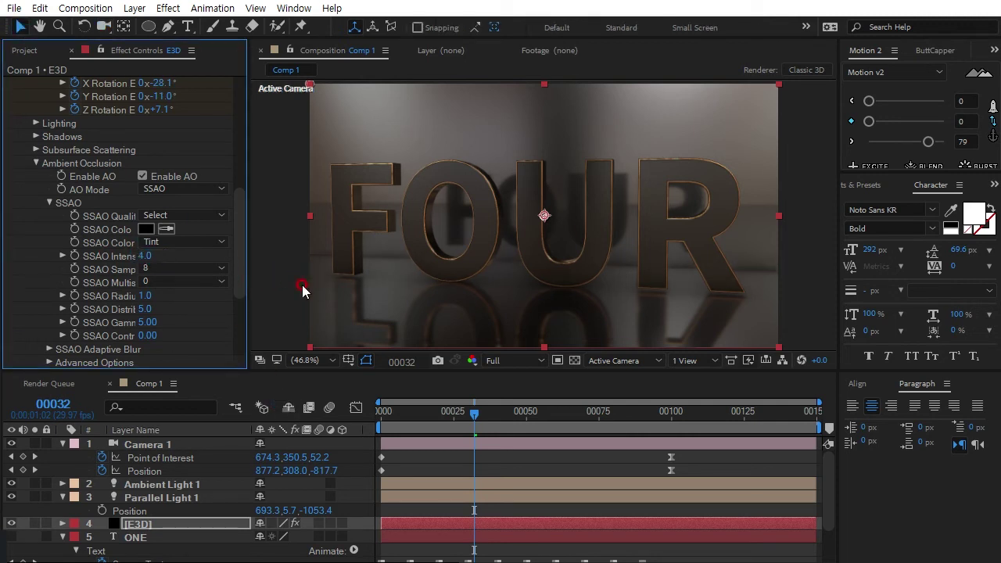
drag(240, 222, 244, 125)
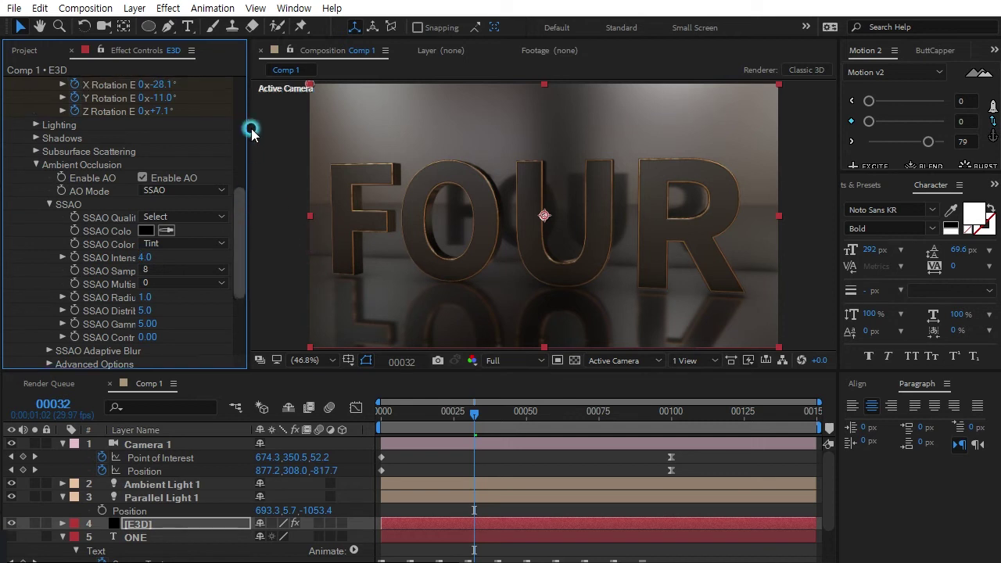
click(583, 252)
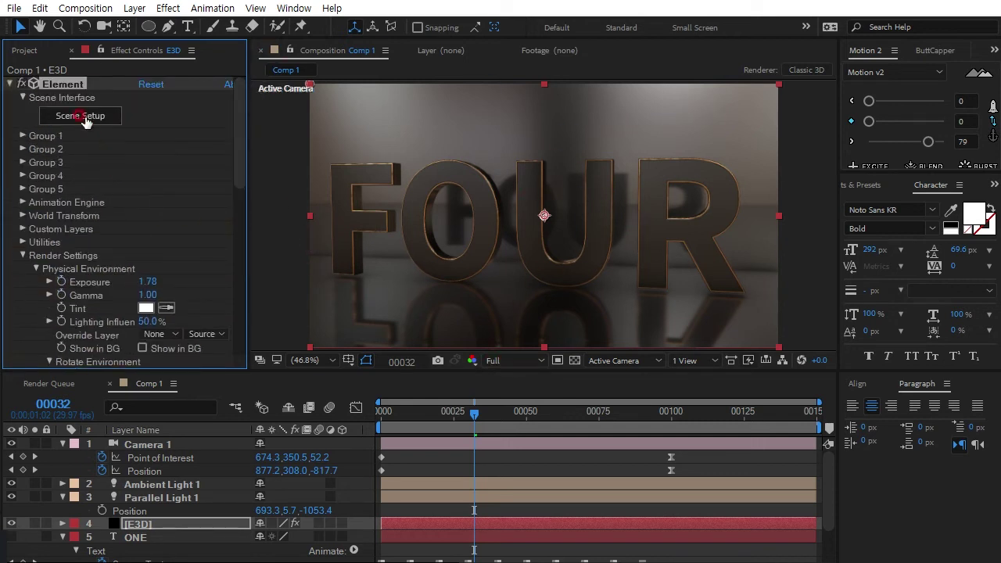
In Scene Setup, apply the Studio_warm environment at 47% brightness and 9% contrast
click(589, 274)
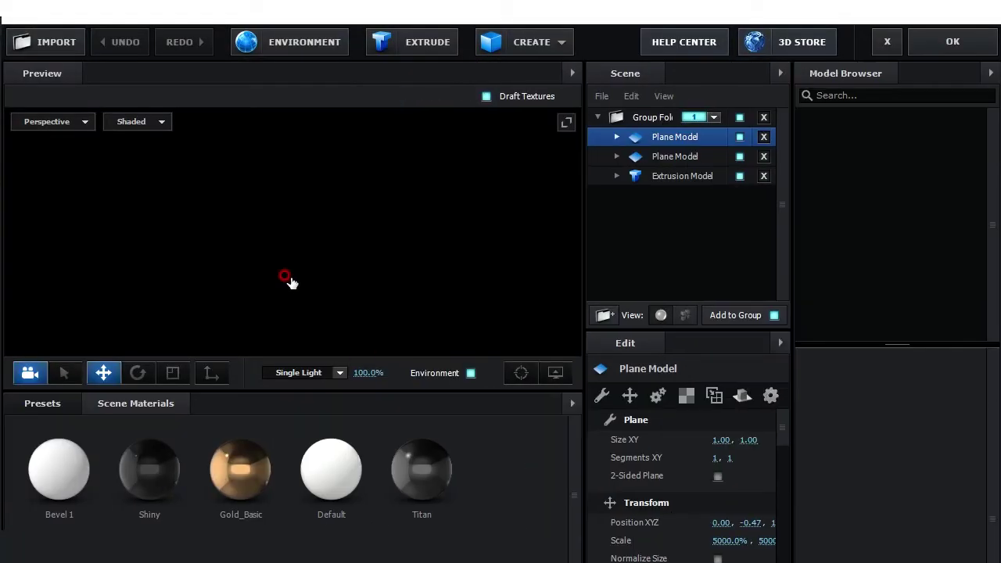
click(47, 409)
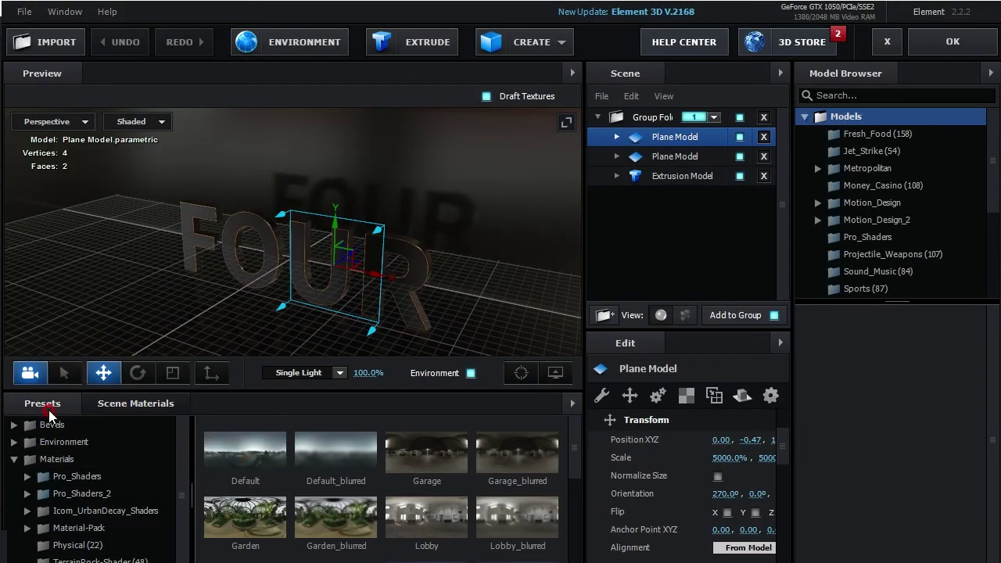
drag(575, 446, 585, 540)
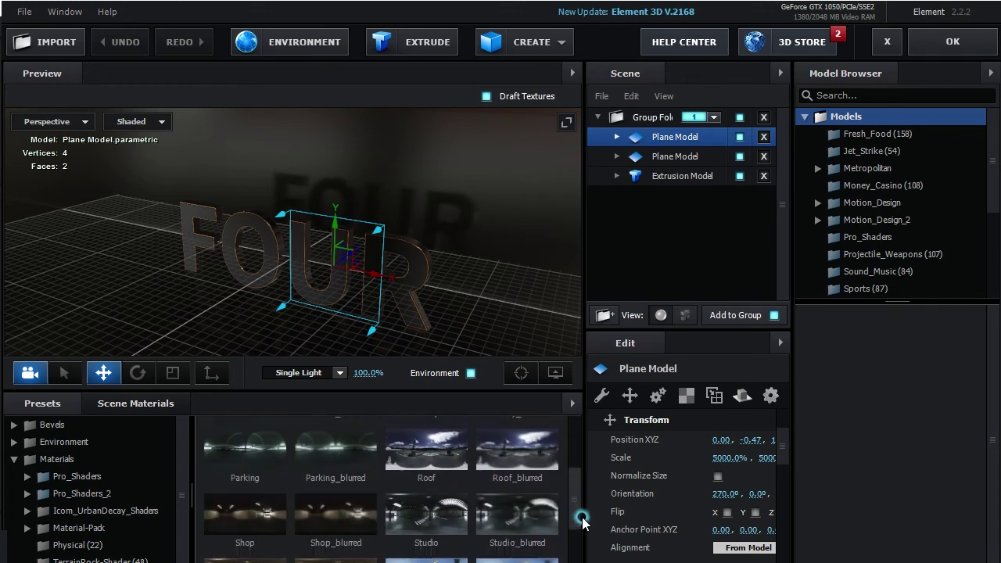
click(243, 516)
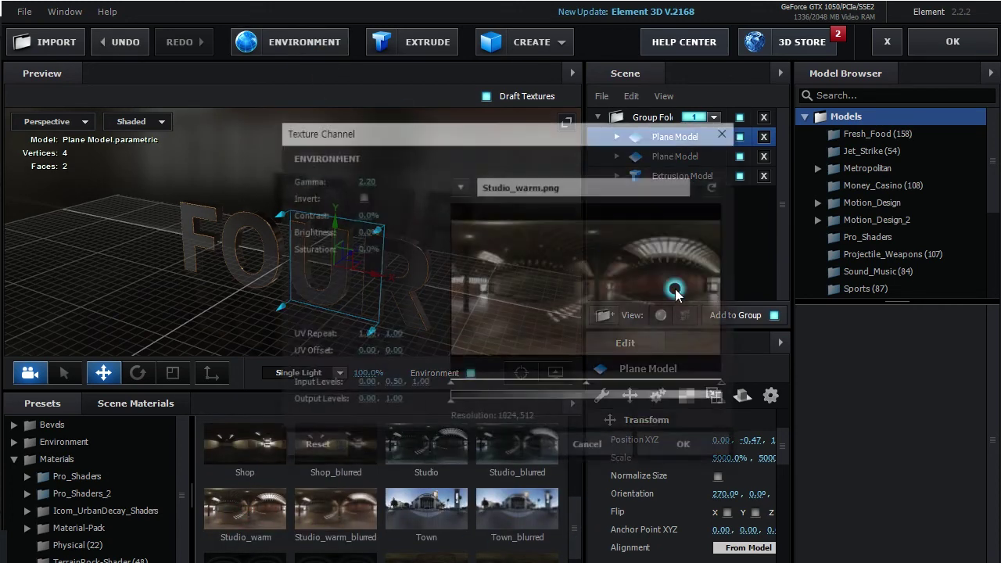
click(324, 51)
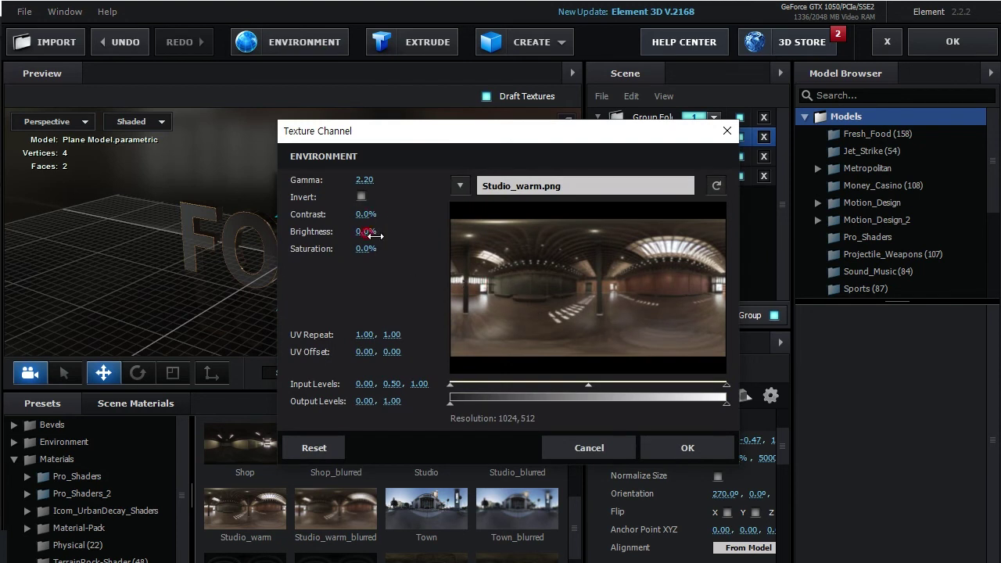
drag(363, 215, 397, 226)
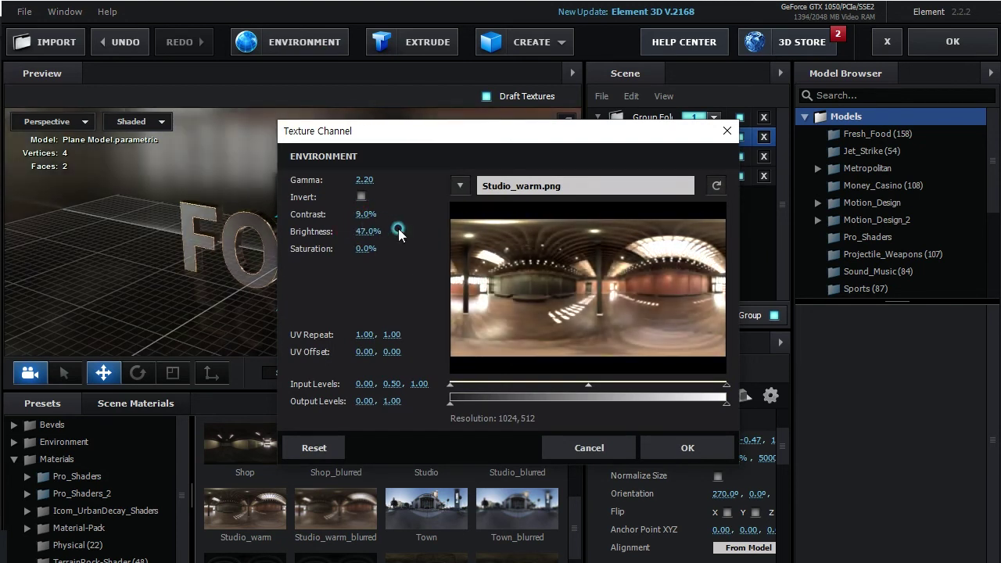
click(682, 447)
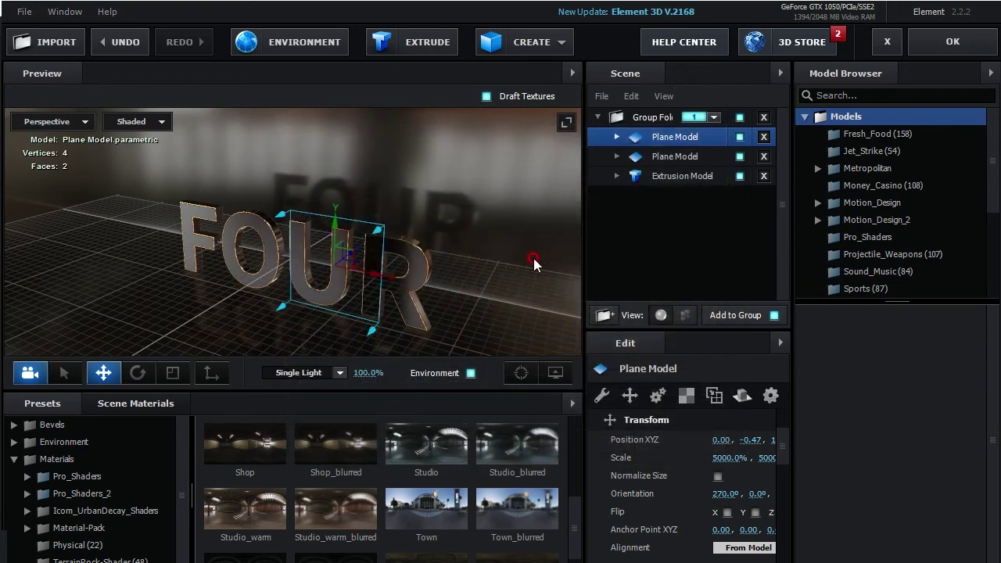
In the Left preview view, select the floor plane and nudge it slightly upward
click(47, 121)
click(69, 222)
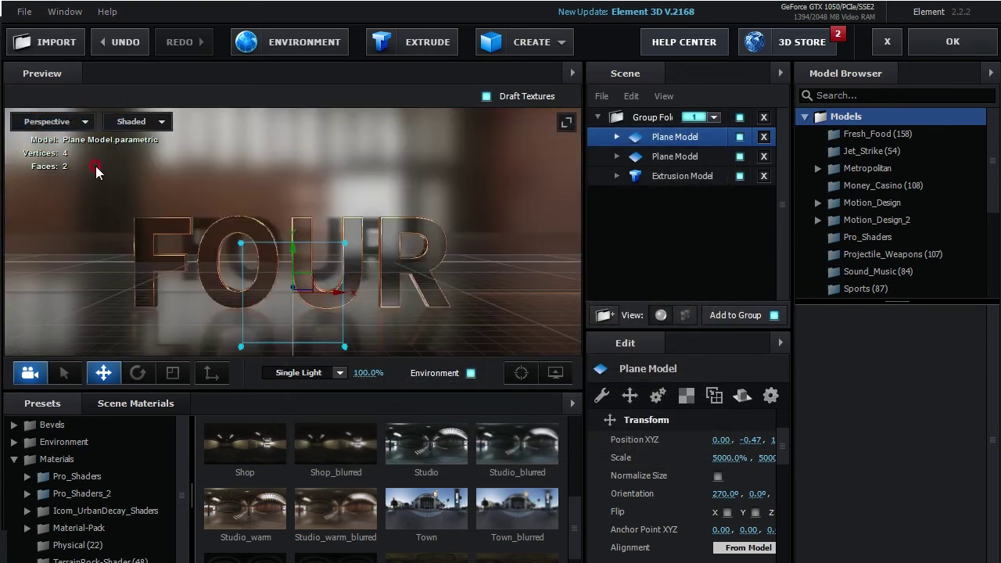
click(49, 125)
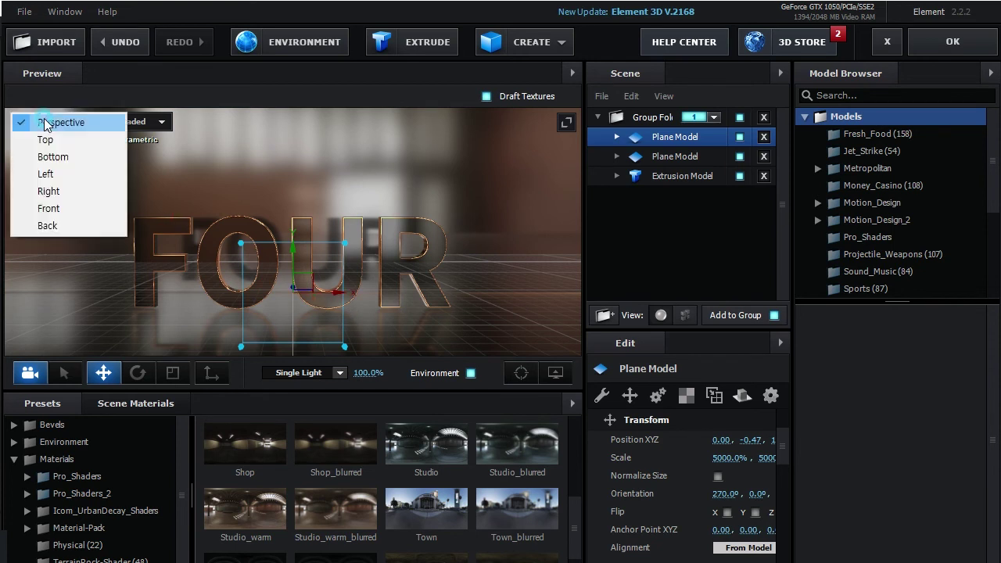
click(45, 174)
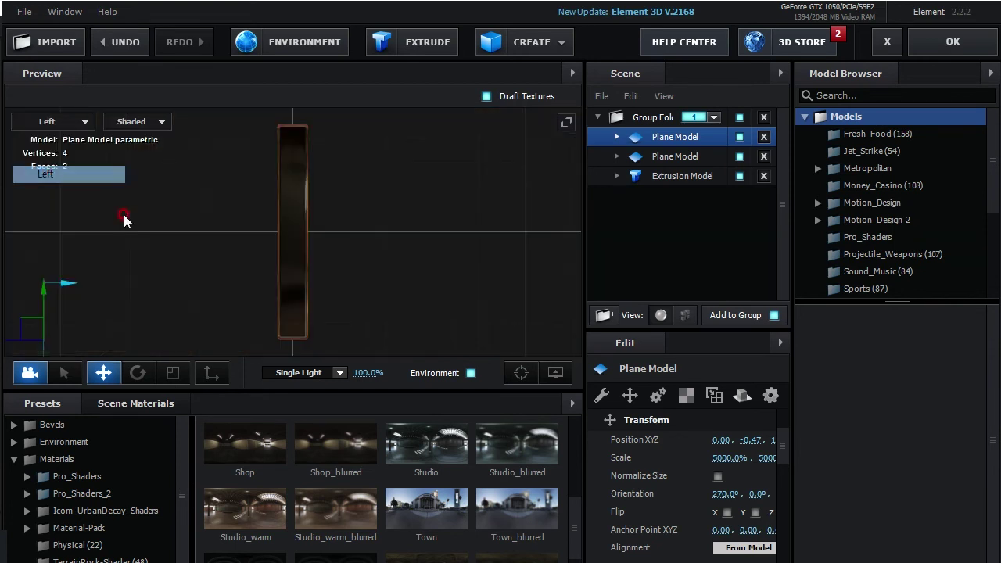
drag(353, 312, 397, 196)
click(673, 156)
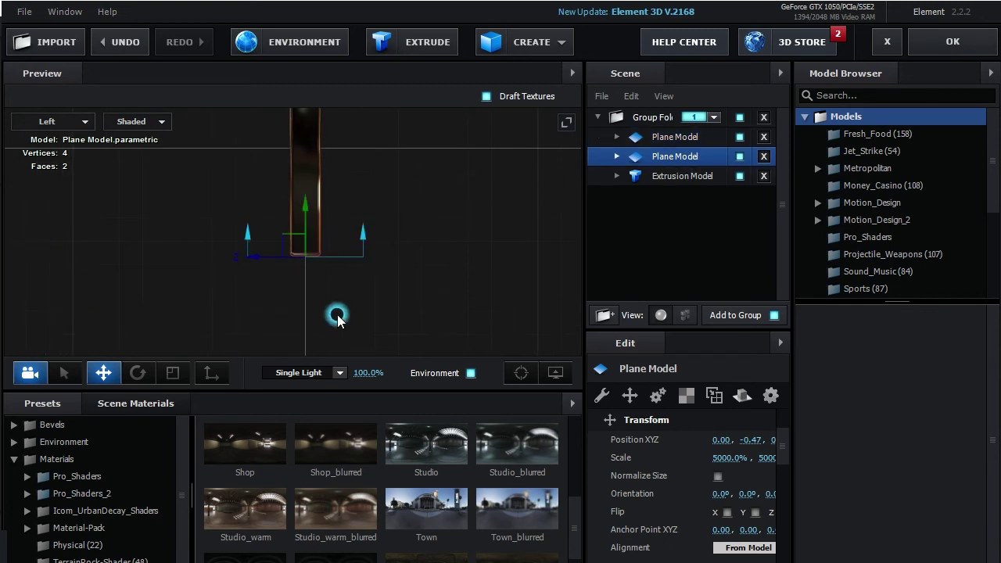
mouse_move(337, 316)
mouse_down()
mouse_move(364, 286)
mouse_move(316, 305)
mouse_up()
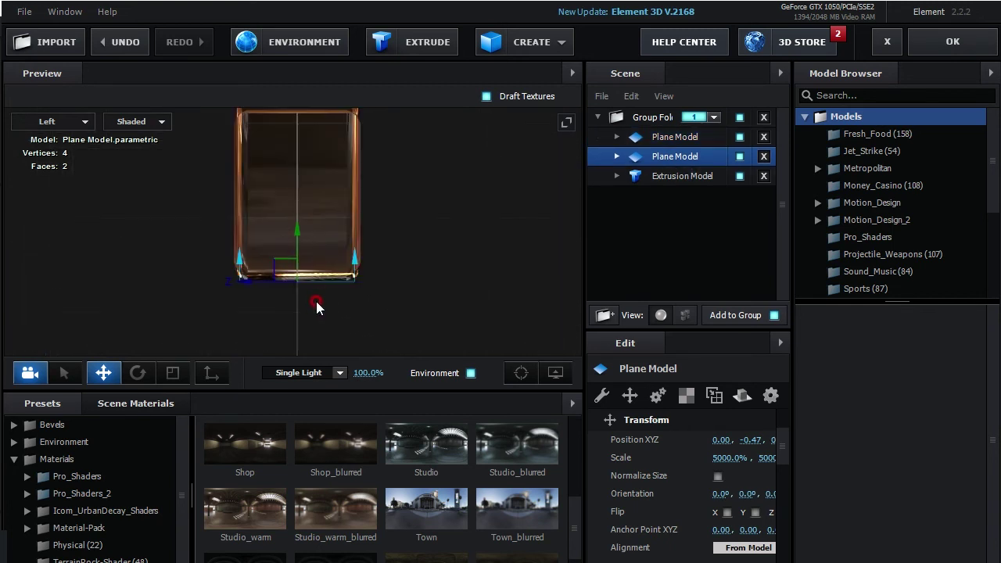
drag(290, 251, 297, 248)
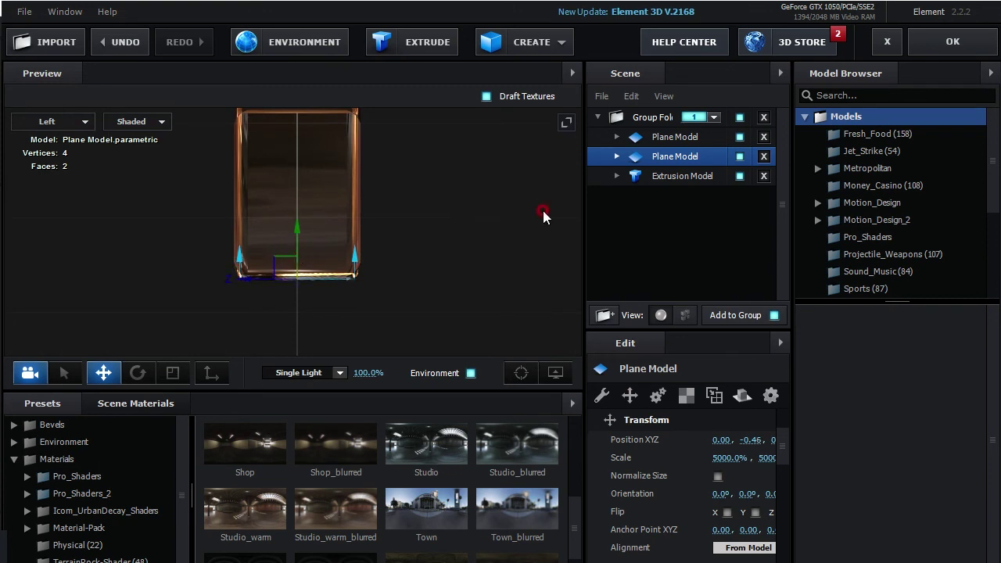
Return the preview to a Perspective view of FOUR on its reflective floor
click(78, 121)
click(59, 121)
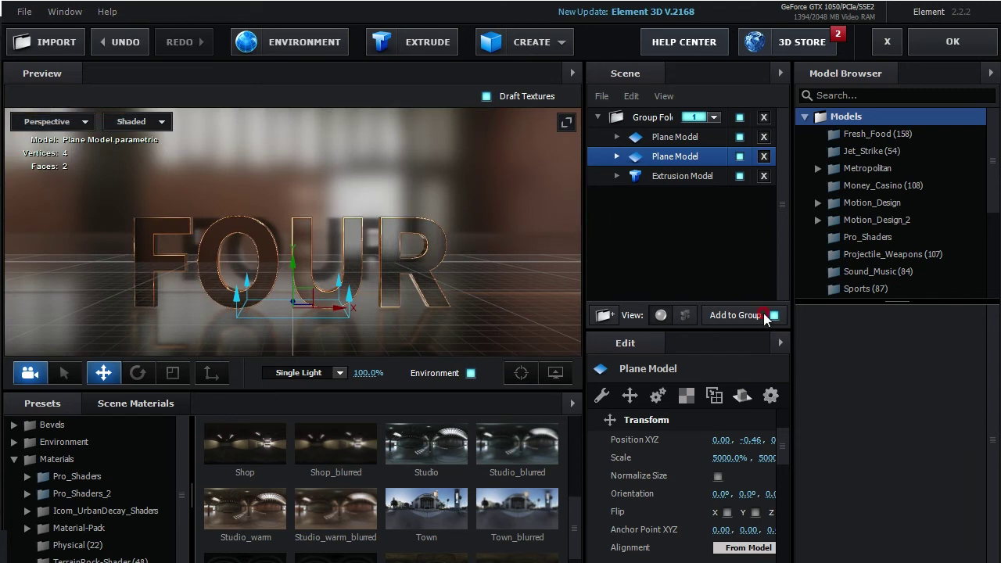
click(48, 121)
click(58, 174)
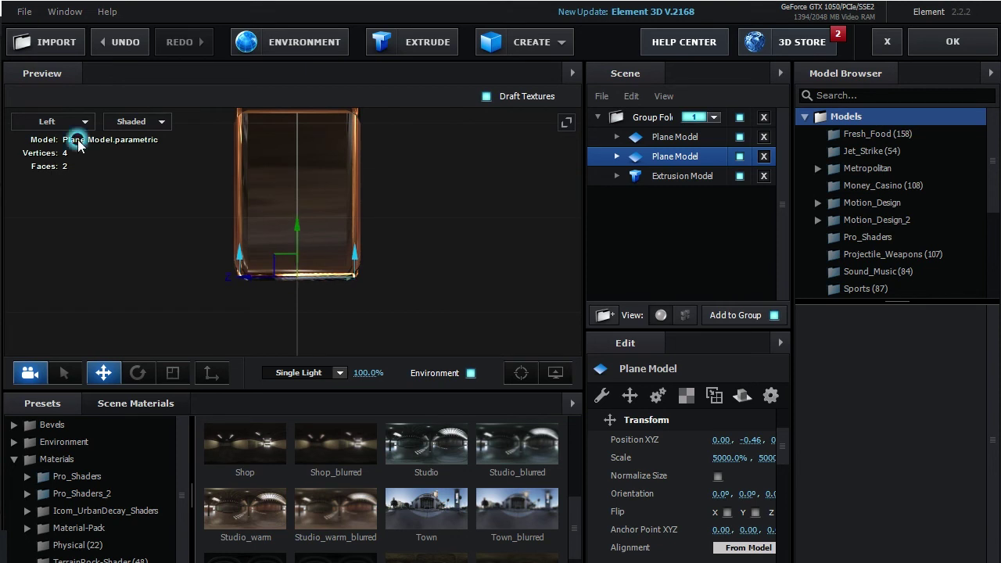
click(63, 121)
click(63, 123)
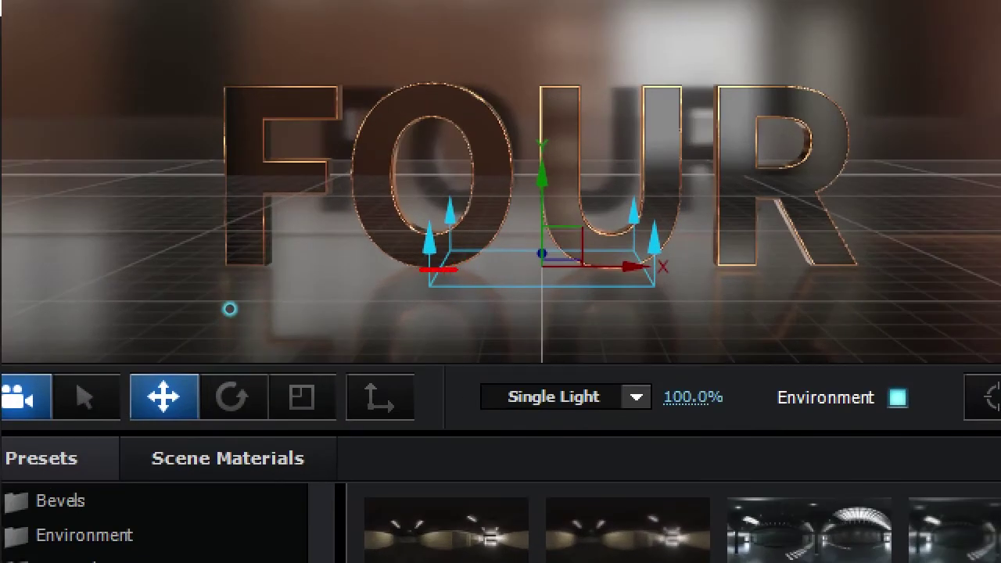
drag(205, 265, 290, 279)
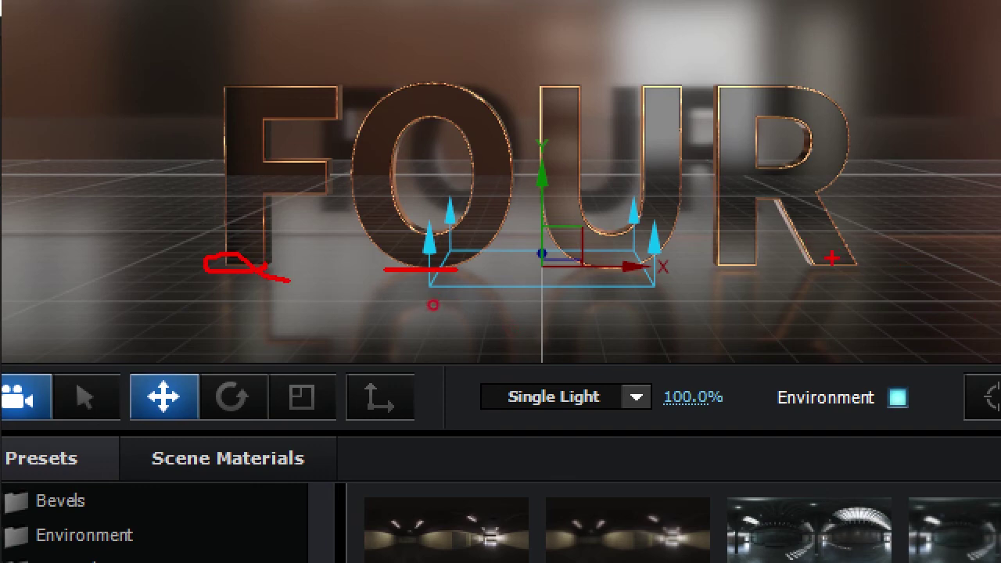
drag(815, 243, 823, 260)
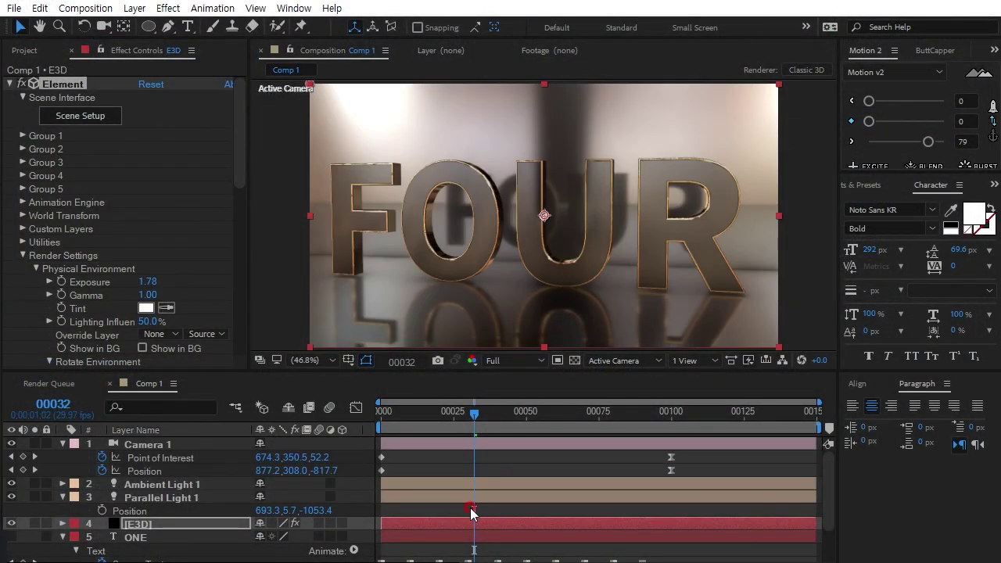
At frame 0, try the Sun Set and Spot Blue Add Lighting presets, then choose Stylized
drag(472, 420, 276, 413)
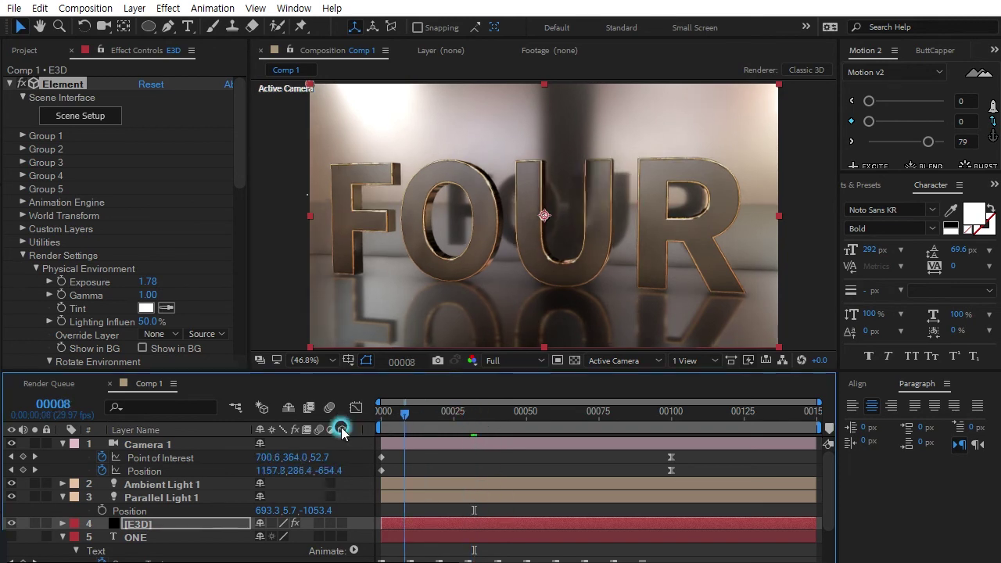
drag(242, 201, 243, 235)
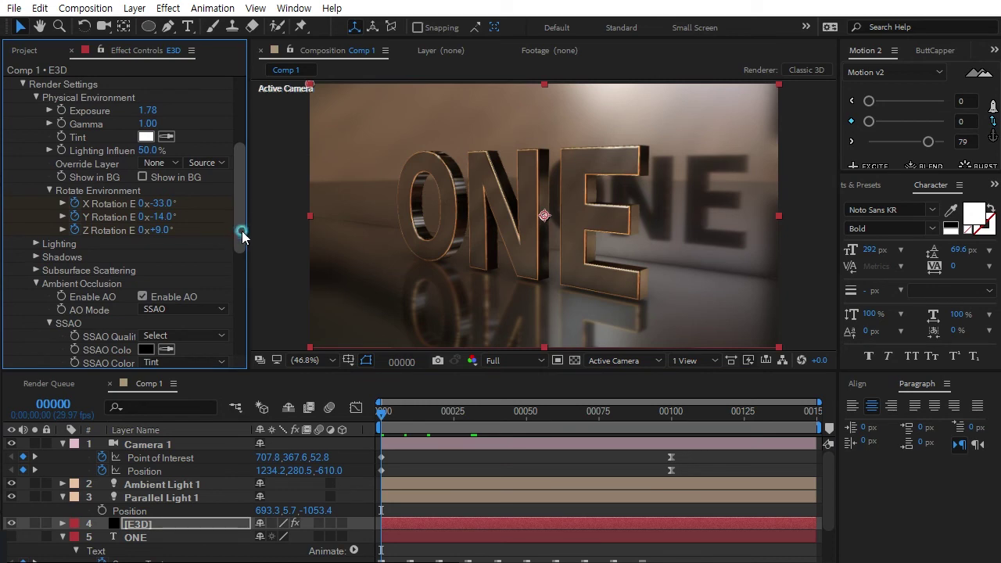
click(28, 256)
click(33, 244)
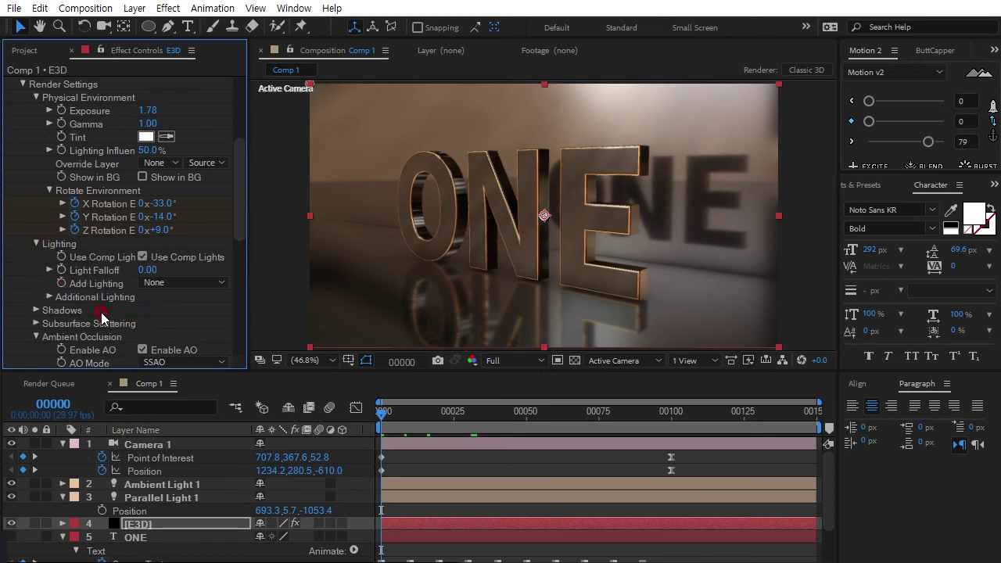
click(179, 282)
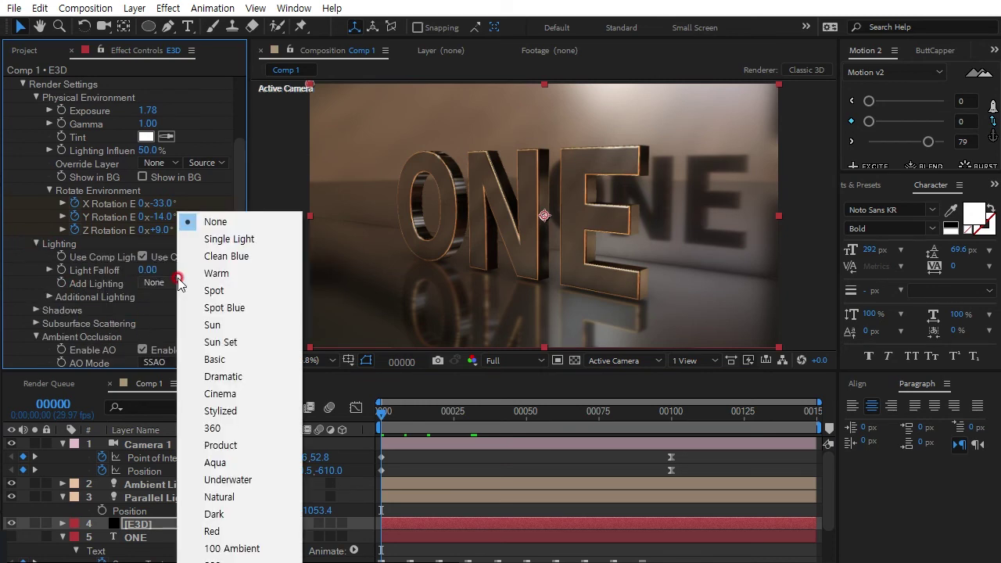
click(215, 341)
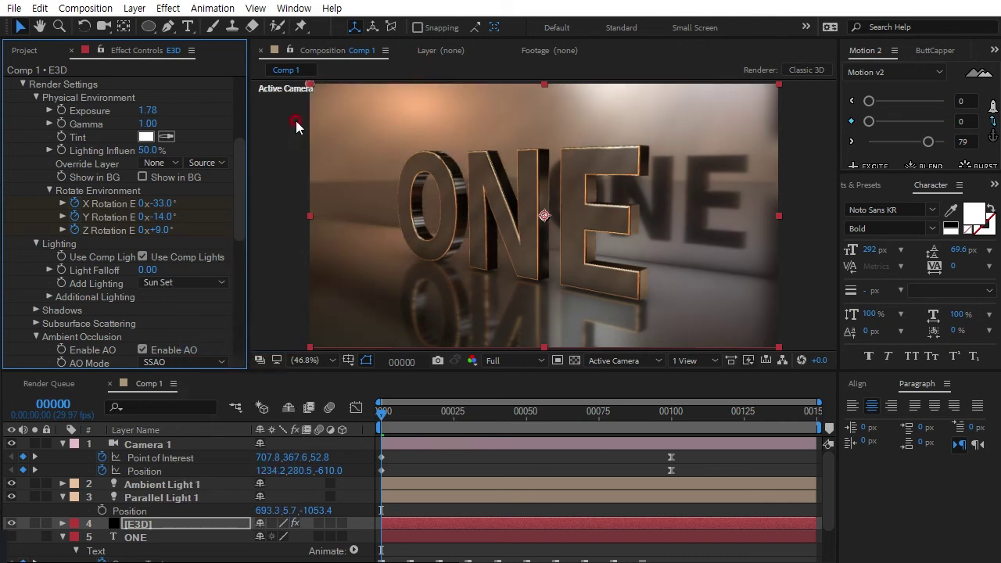
click(204, 289)
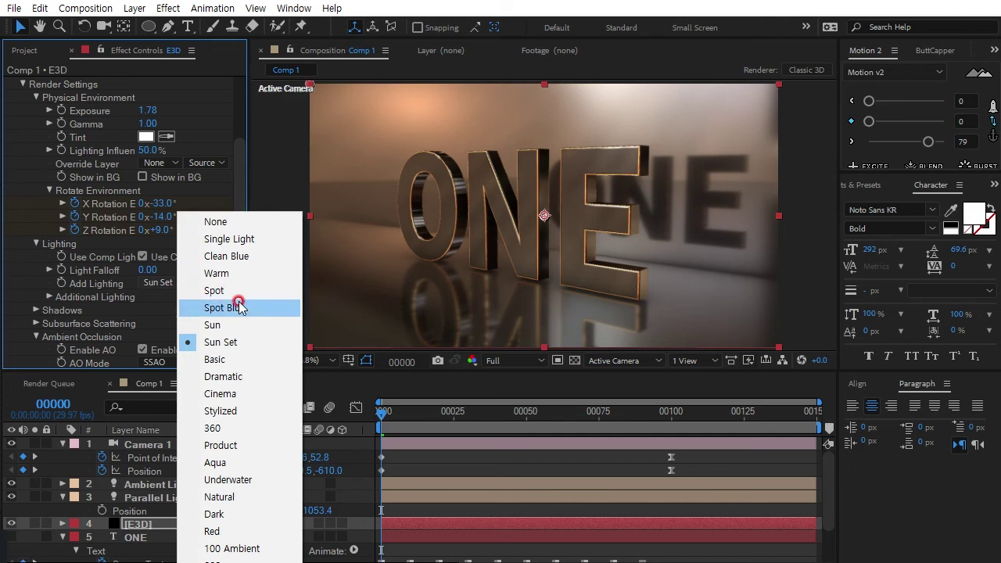
click(246, 307)
click(182, 283)
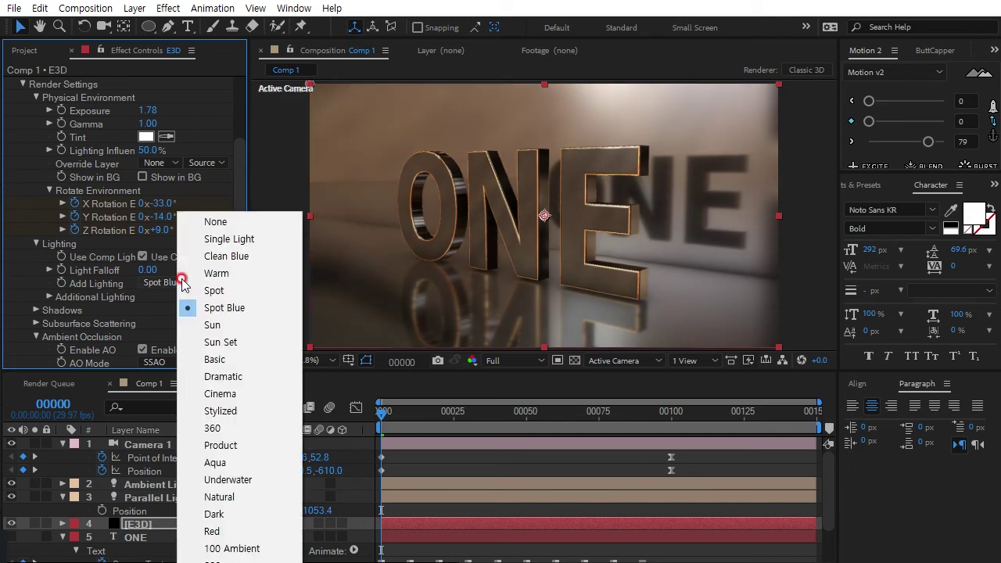
click(238, 407)
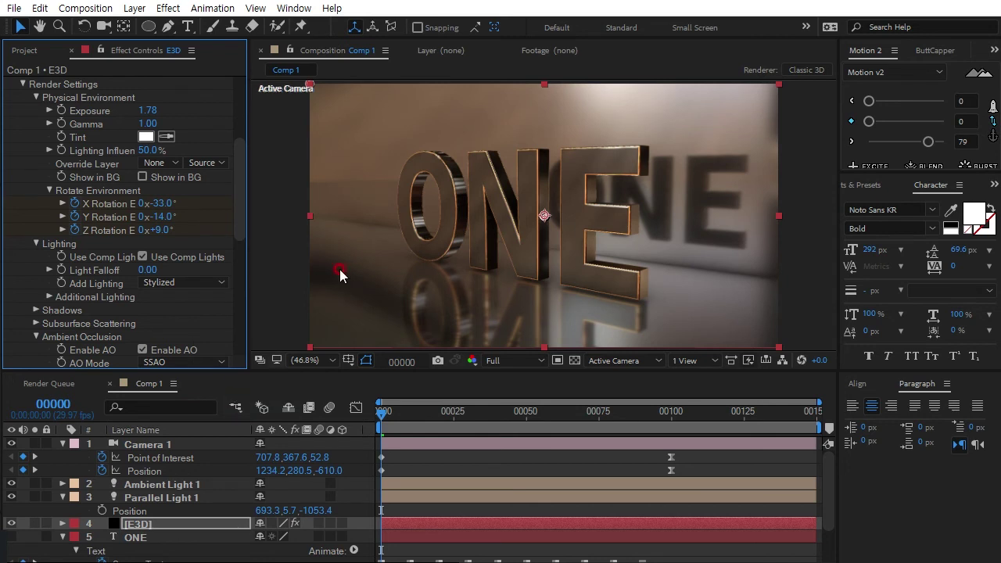
Raise the Stylized additional lighting brightness to 282%
click(47, 298)
mouse_move(156, 311)
mouse_down()
mouse_move(267, 299)
mouse_move(174, 355)
mouse_up()
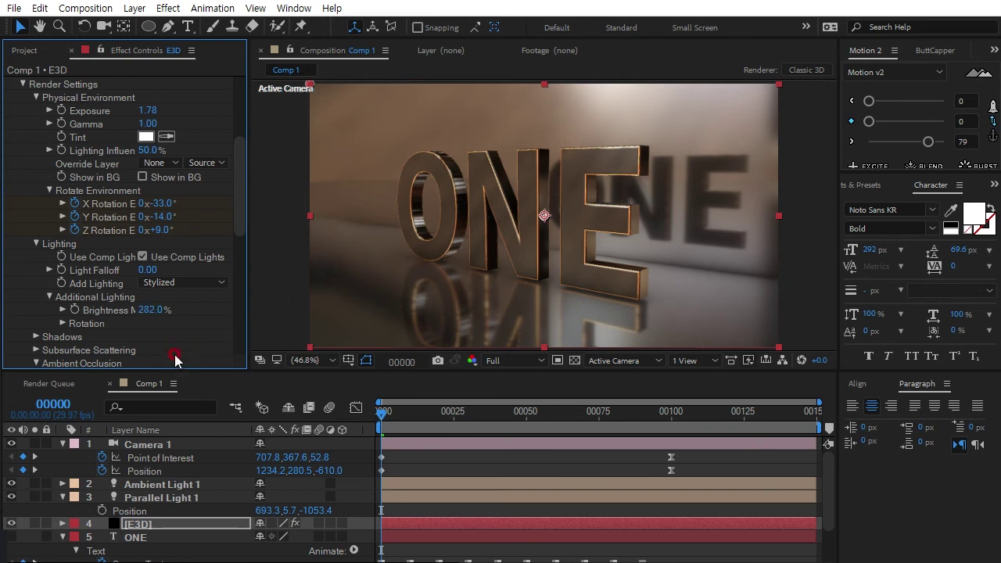
click(61, 323)
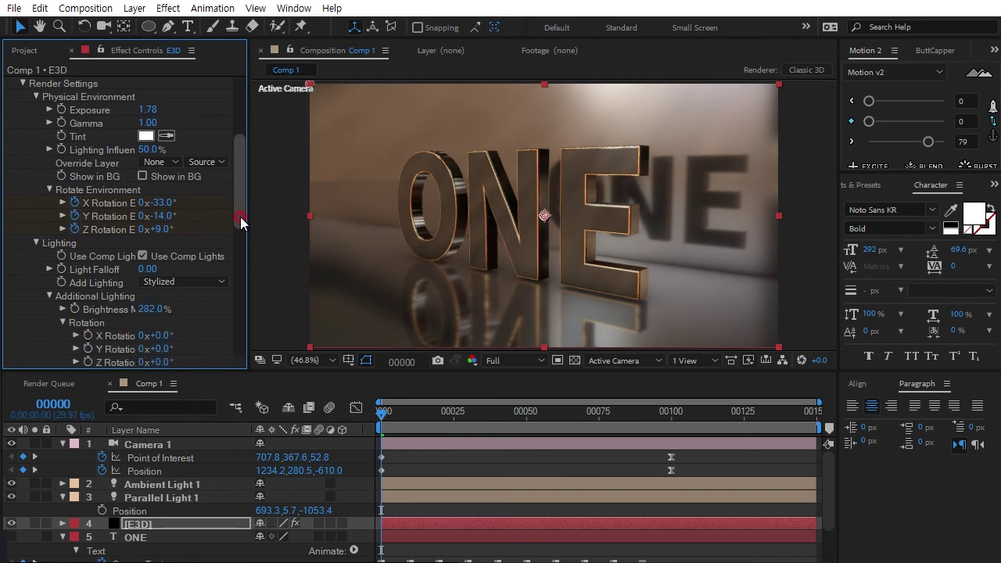
Rotate the additional lighting to X 41°, Y 35°, Z -5°
drag(240, 229, 240, 268)
drag(156, 203, 198, 208)
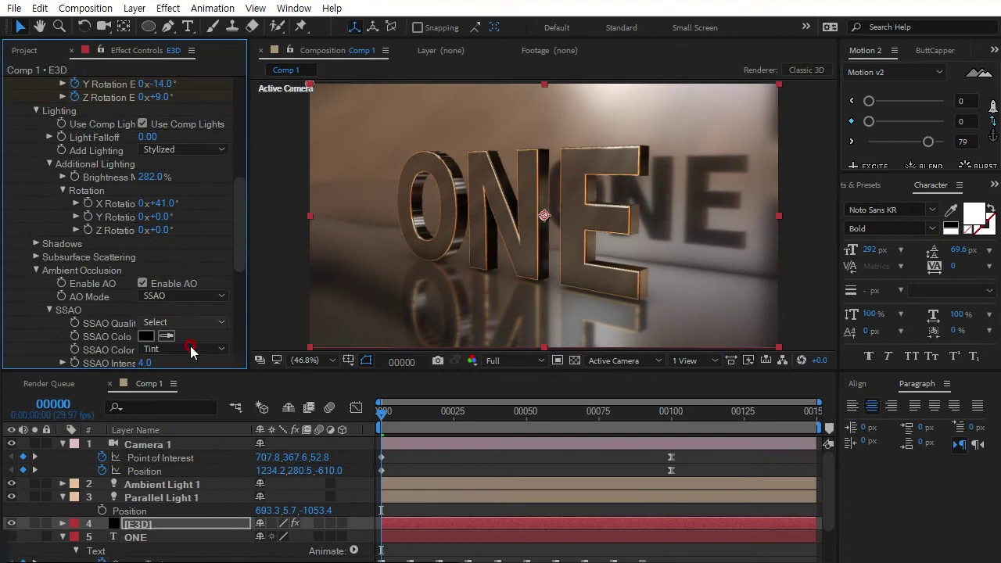
scroll(190, 336, down, 3)
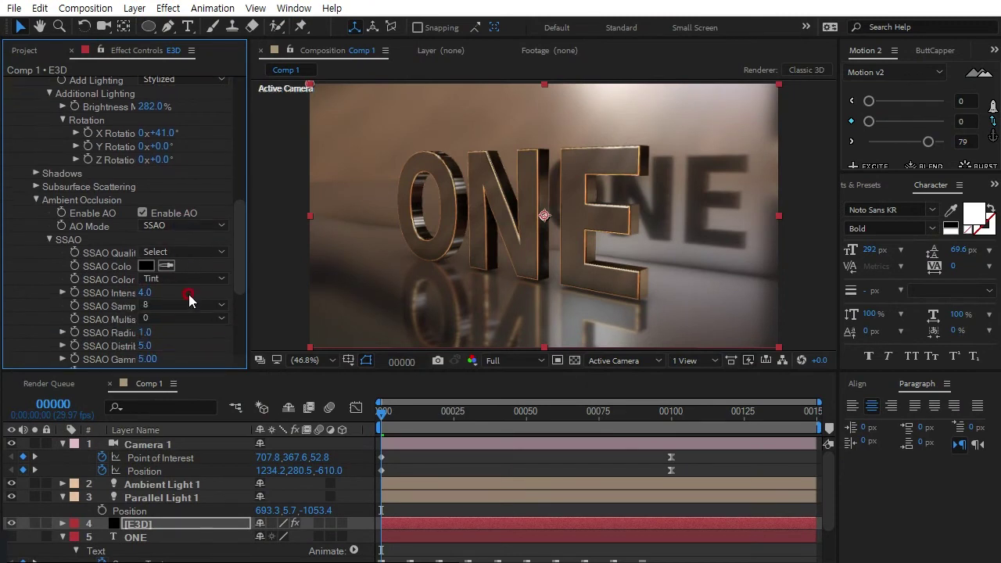
scroll(191, 328, down, 2)
scroll(182, 250, up, 2)
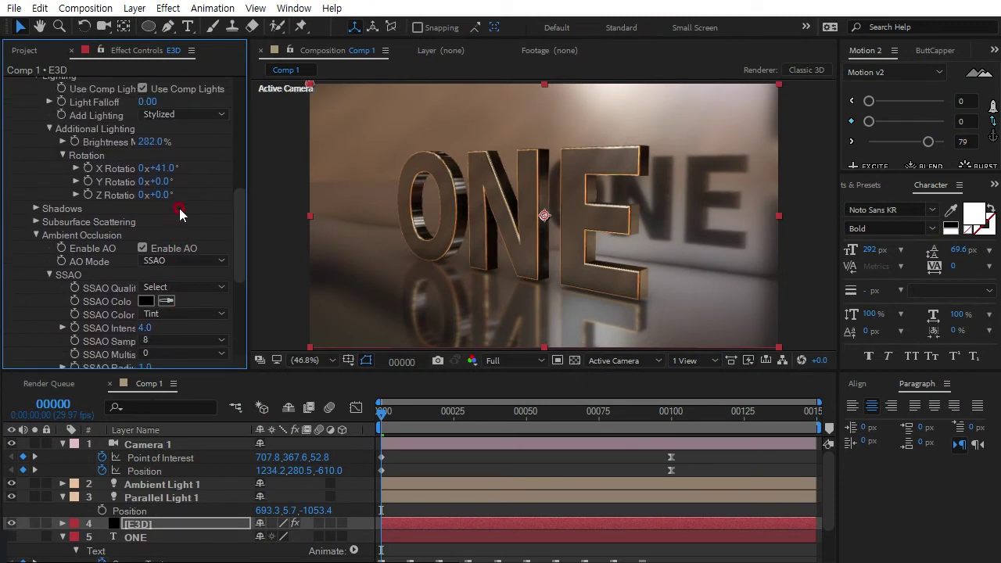
mouse_move(157, 183)
mouse_down()
mouse_move(173, 179)
mouse_move(195, 202)
mouse_up()
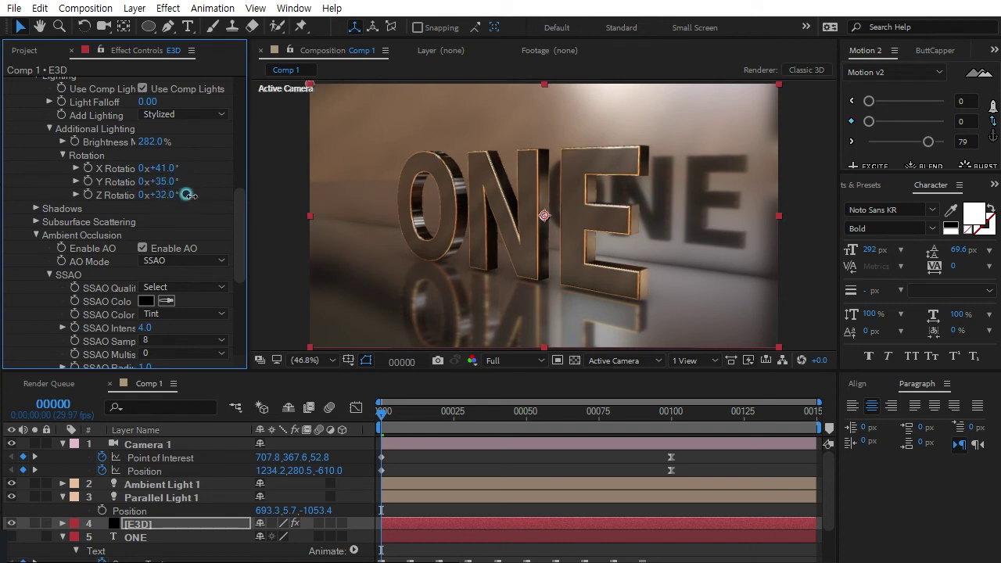
drag(159, 196, 153, 194)
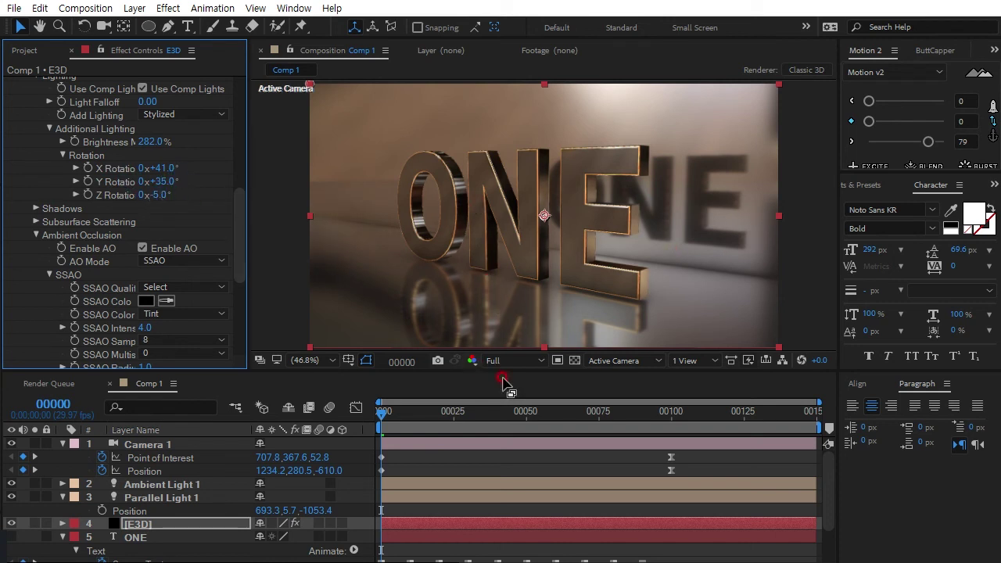
click(382, 413)
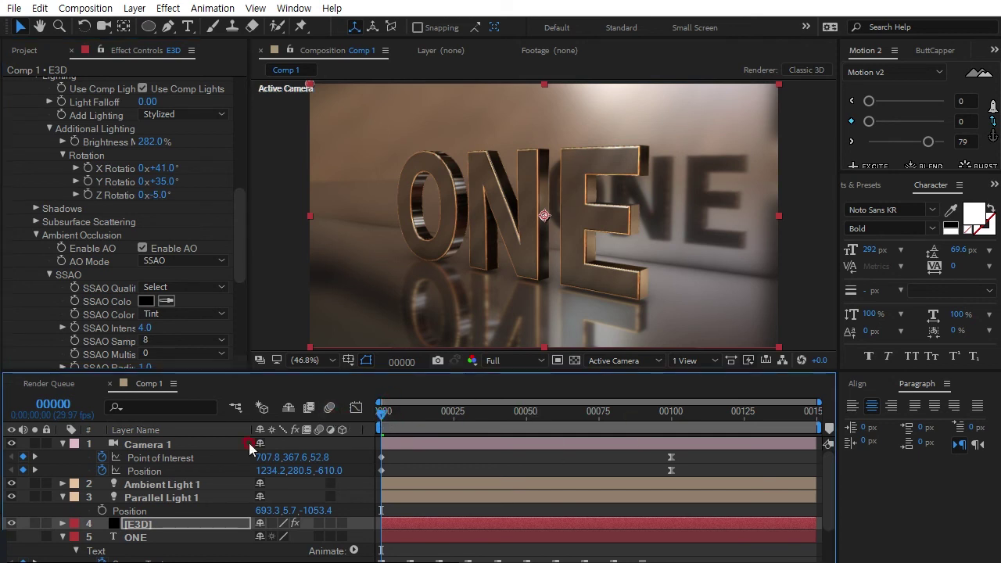
At frame 149, set the environment rotation to X -10°, Y -3°, Z -7°, then return to frame 0
key(u)
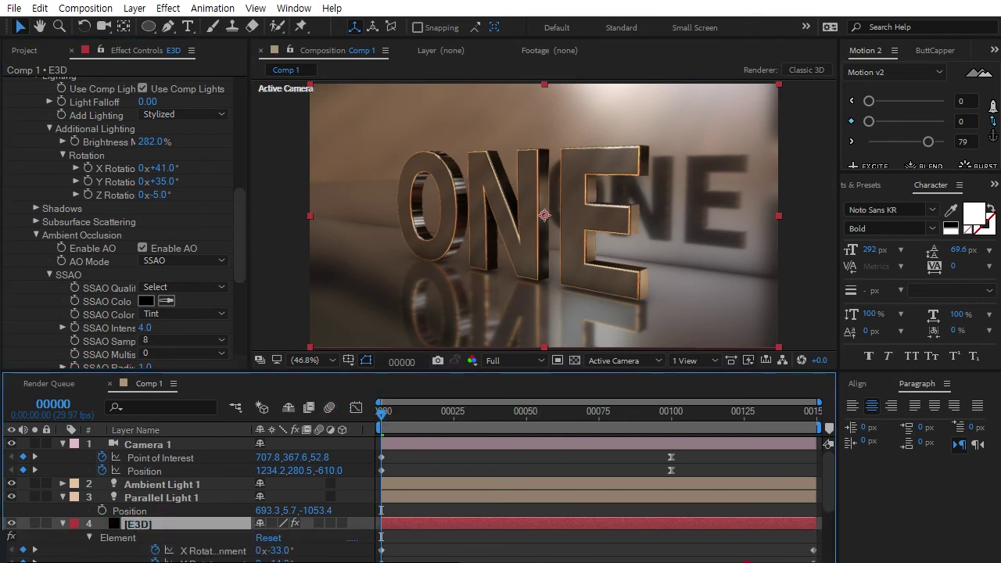
drag(729, 420, 875, 484)
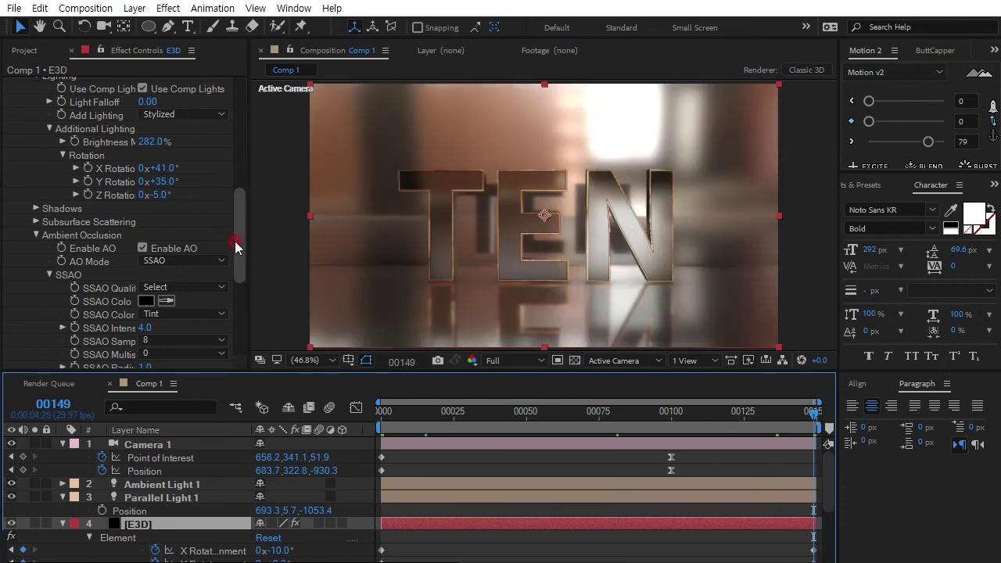
drag(236, 247, 243, 153)
click(124, 290)
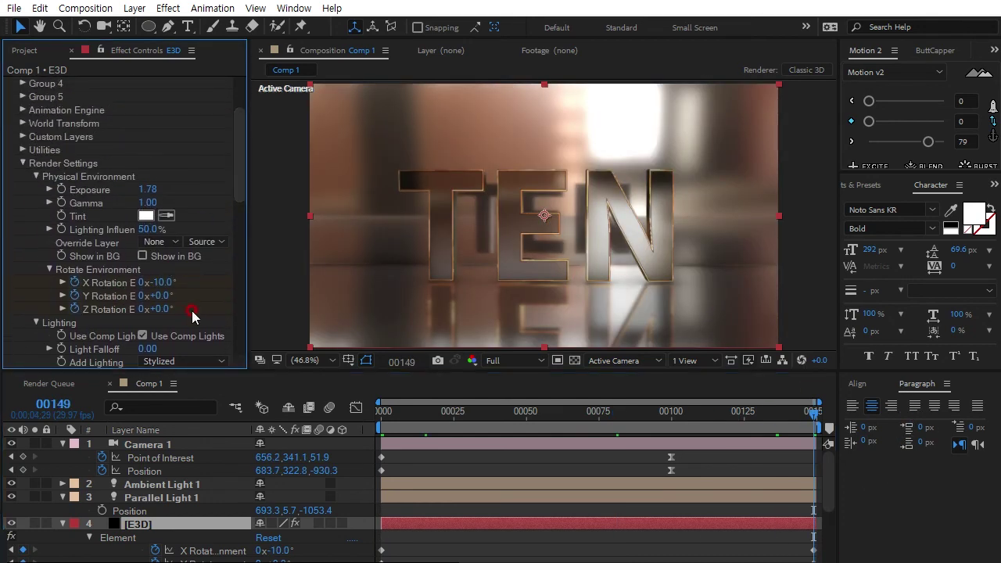
drag(163, 295, 158, 295)
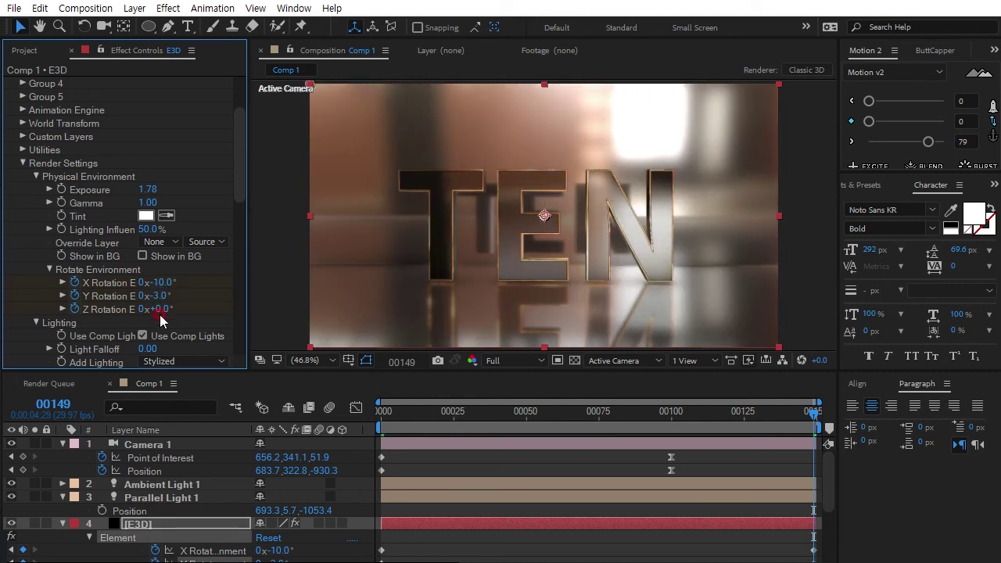
drag(155, 309, 154, 310)
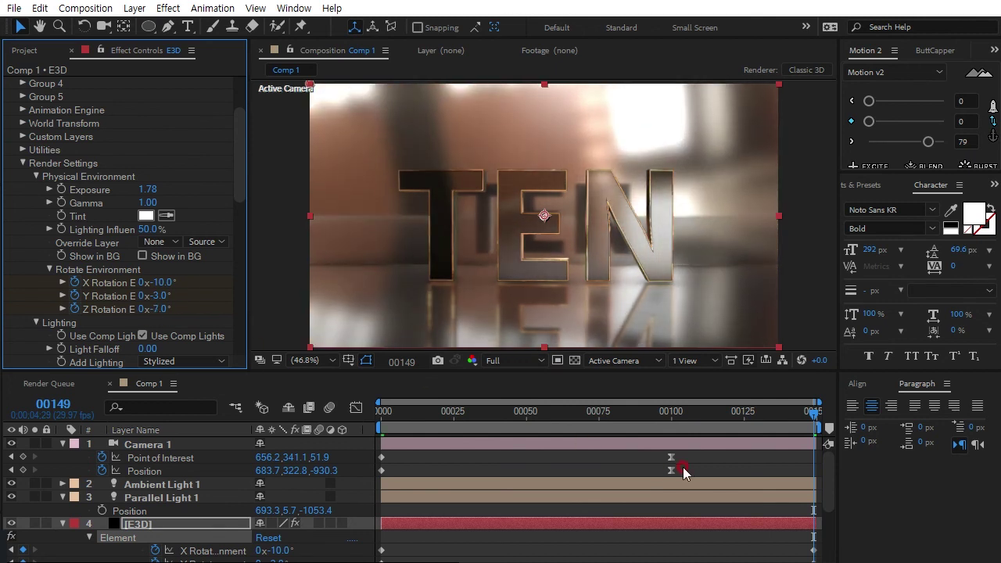
drag(704, 427, 279, 428)
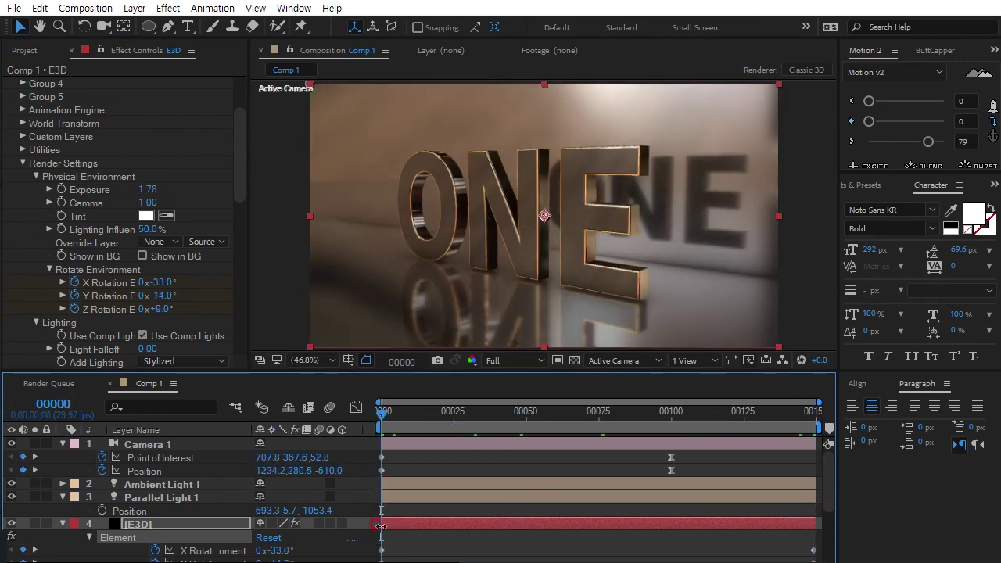
Play back the full ONE-to-TEN animation, then stop it
key(space)
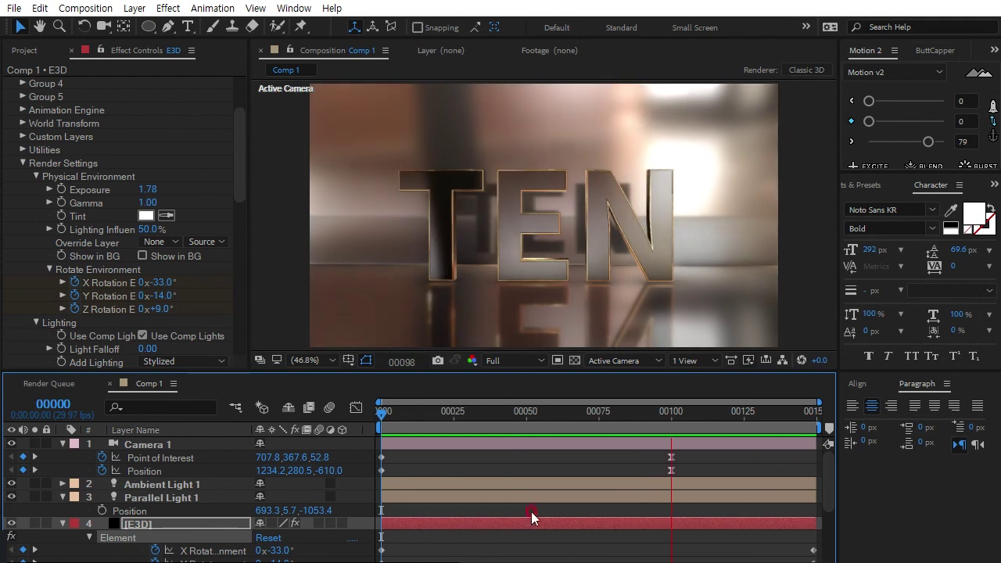
click(610, 538)
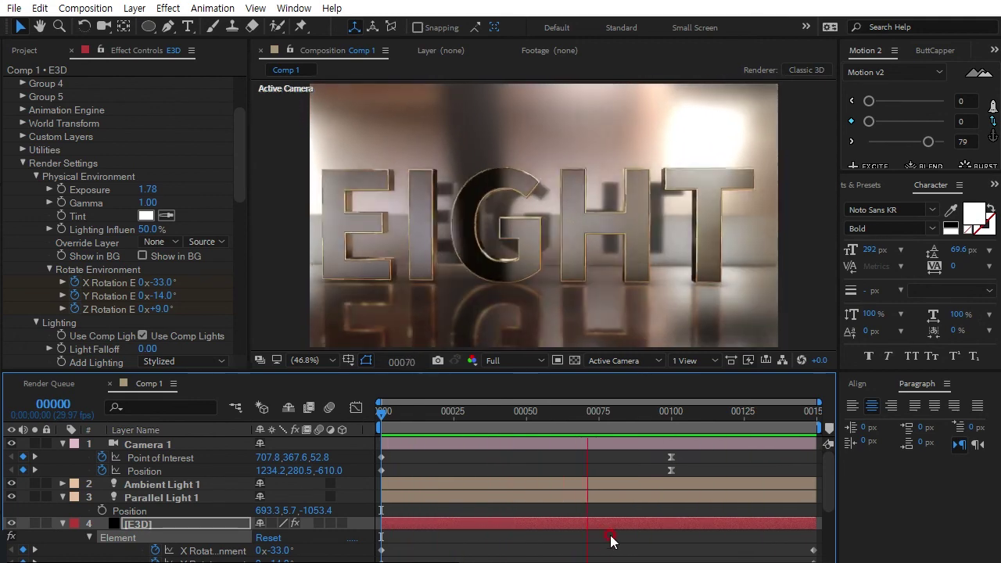